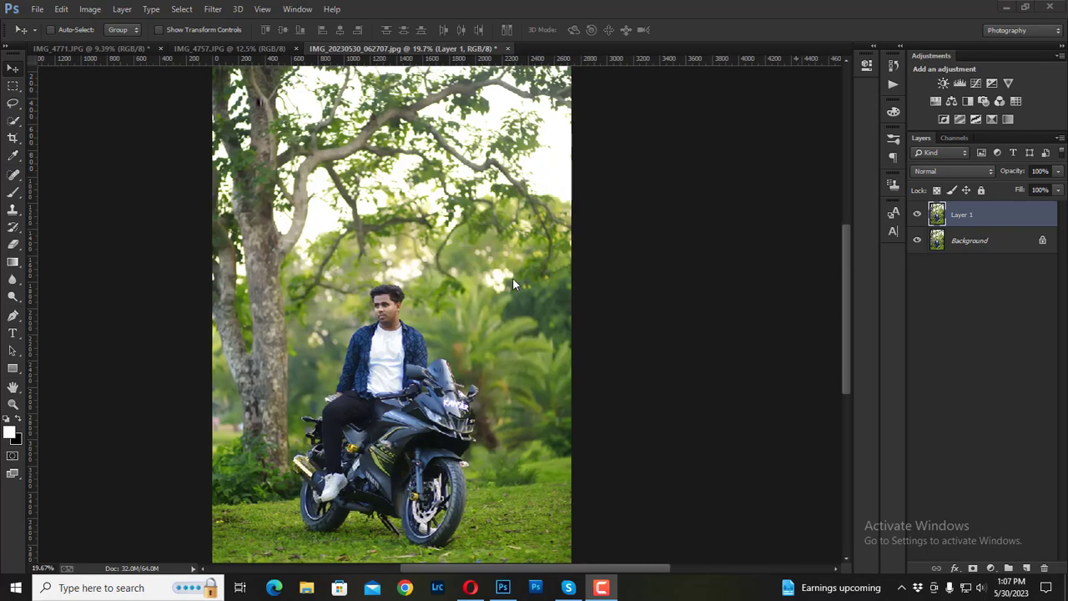
# - Open Liquify on Layer 1 with the preview zoomed in to 100%
pyautogui.hscroll(10, 510, 285)
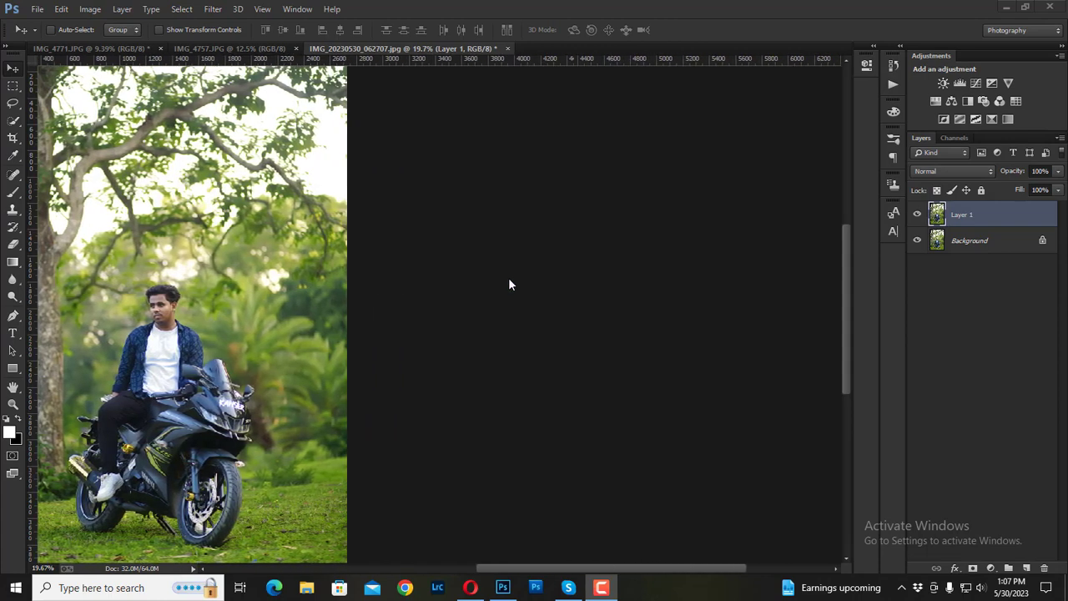
pyautogui.hscroll(5, 508, 284)
pyautogui.scroll(-3, 509, 285)
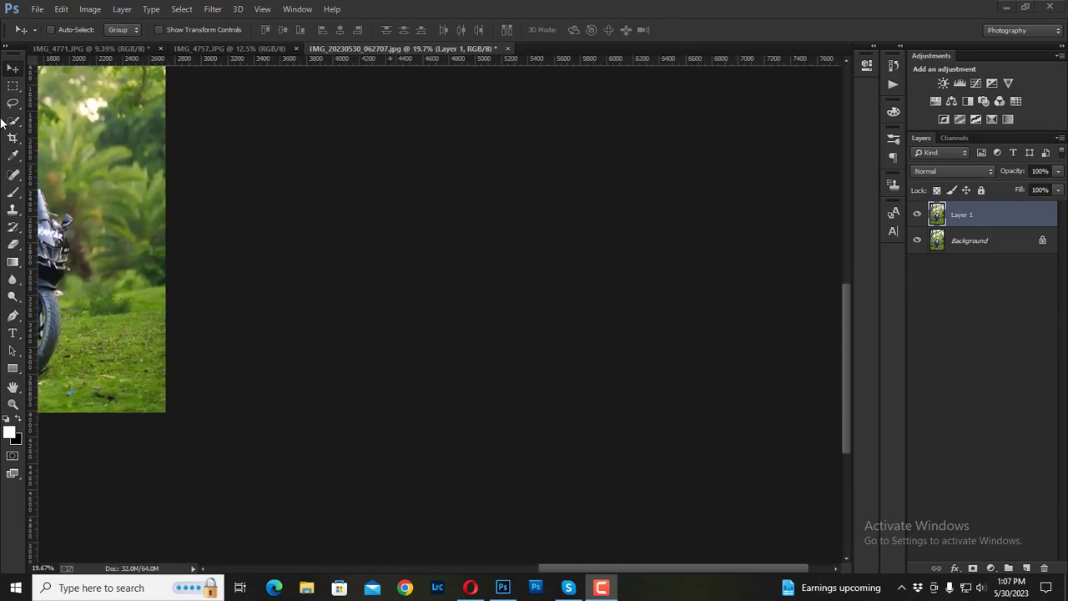
pyautogui.scroll(-2, 444, 221)
pyautogui.scroll(-2, 442, 251)
pyautogui.scroll(4, 439, 275)
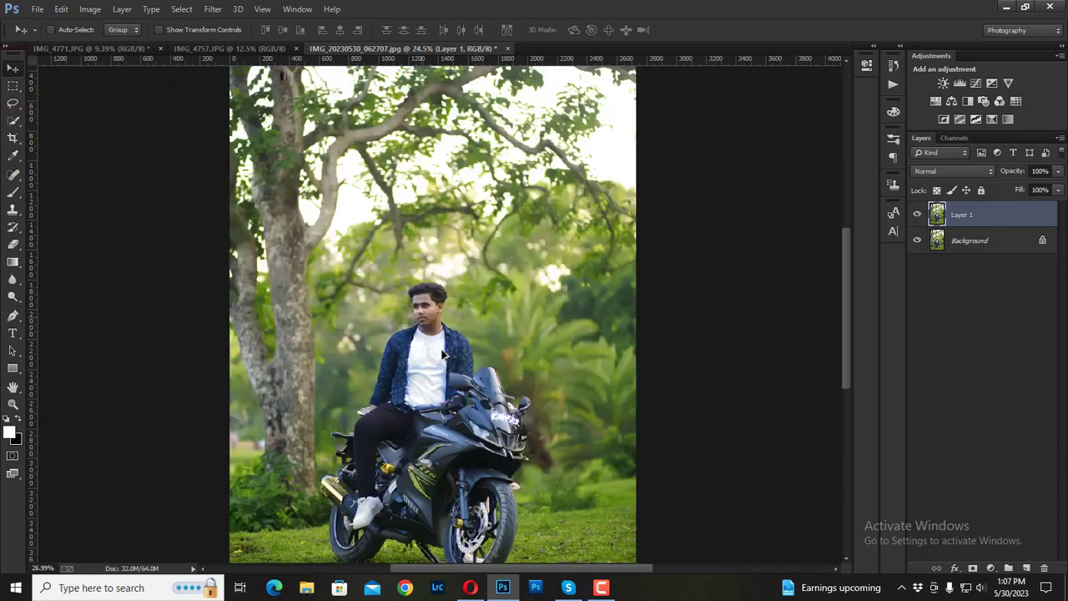
pyautogui.scroll(3, 438, 284)
pyautogui.scroll(-2, 437, 283)
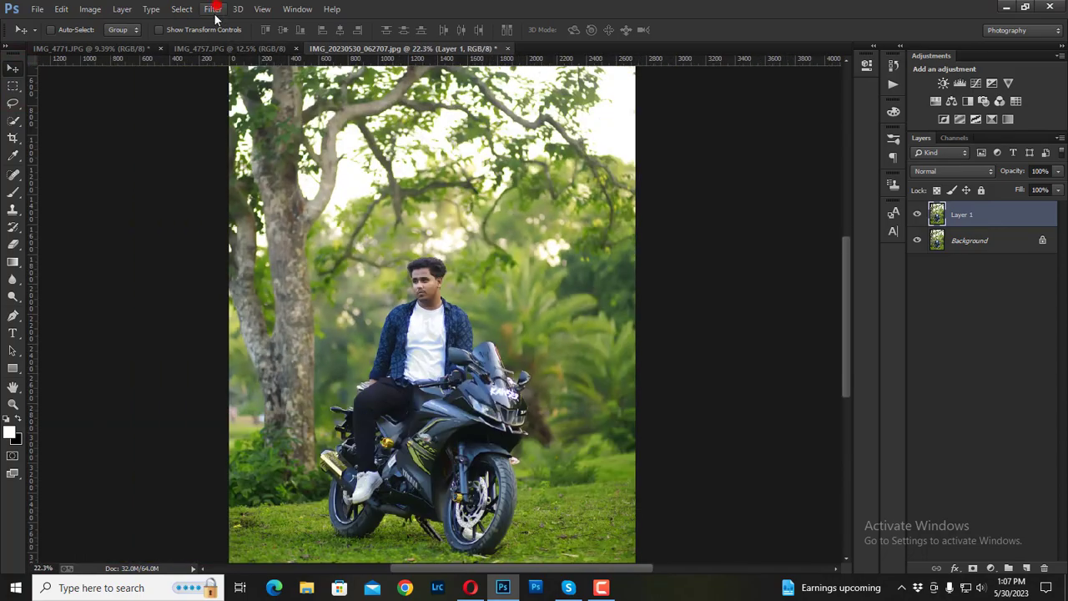
pyautogui.click(215, 10)
pyautogui.click(236, 108)
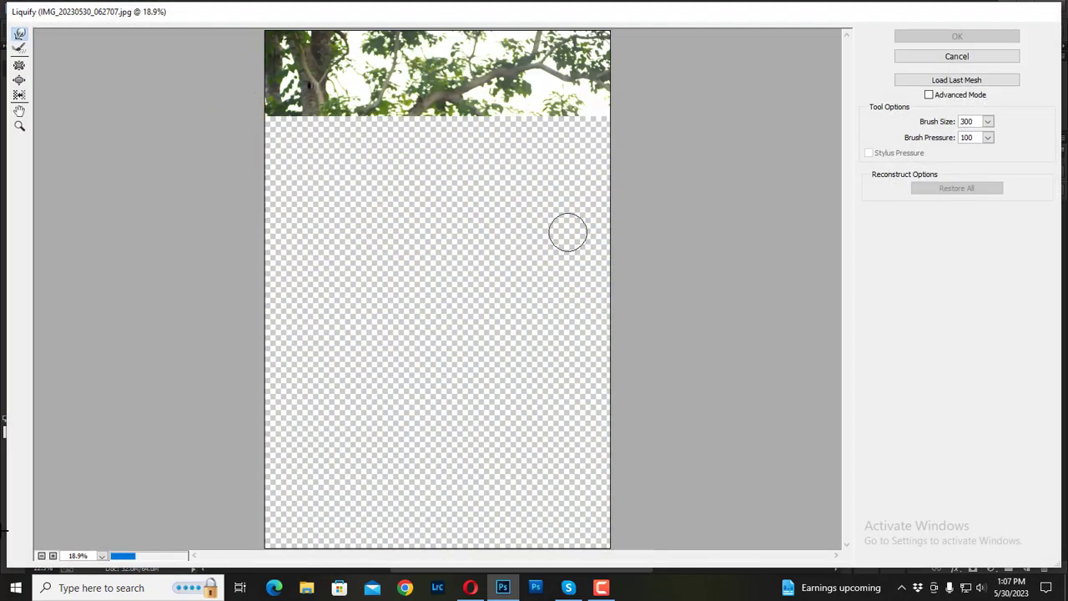
pyautogui.click(52, 555)
pyautogui.click(52, 555)
pyautogui.click(52, 555)
pyautogui.click(53, 554)
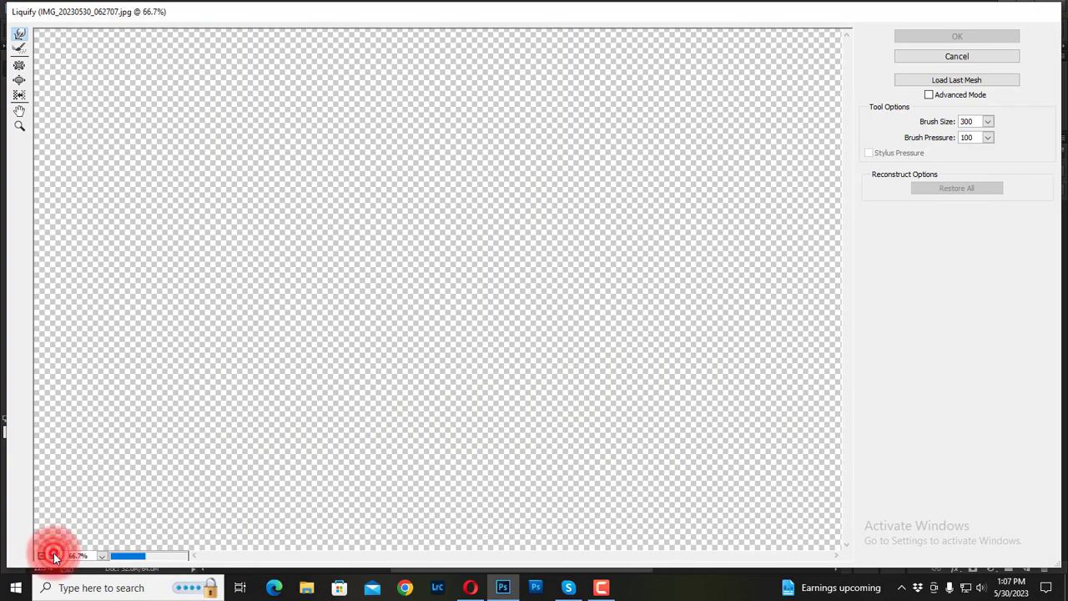
pyautogui.click(52, 554)
# - With a 150 warp brush, push the top hair edges outward and apply Liquify
pyautogui.press('[')
pyautogui.scroll(6, 379, 253)
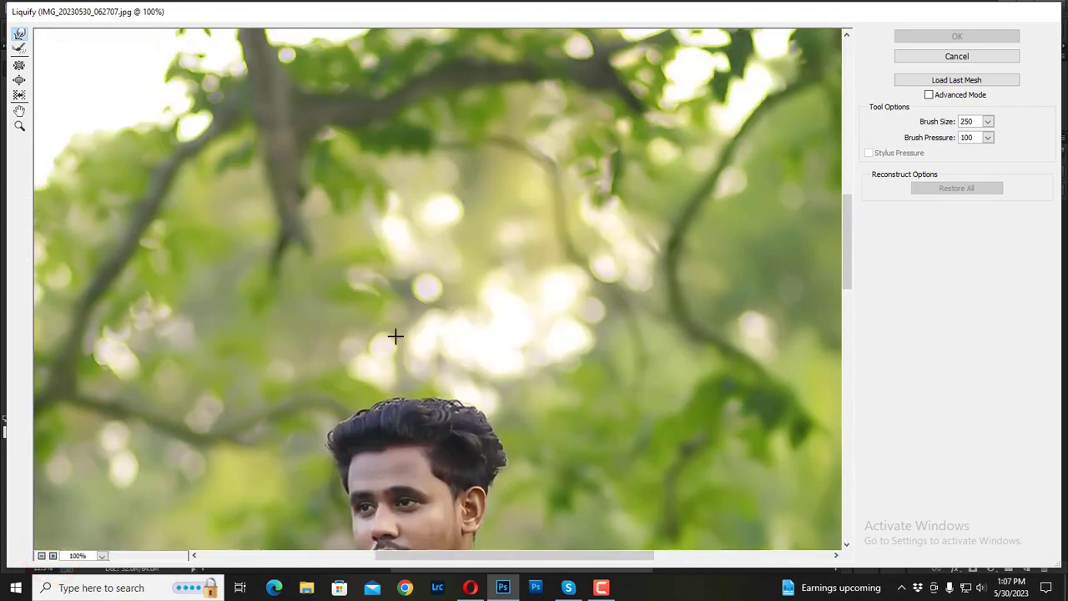
pyautogui.press('[')
pyautogui.press('[')
pyautogui.moveTo(344, 414)
pyautogui.mouseDown()
pyautogui.moveTo(364, 401)
pyautogui.moveTo(471, 408)
pyautogui.mouseUp()
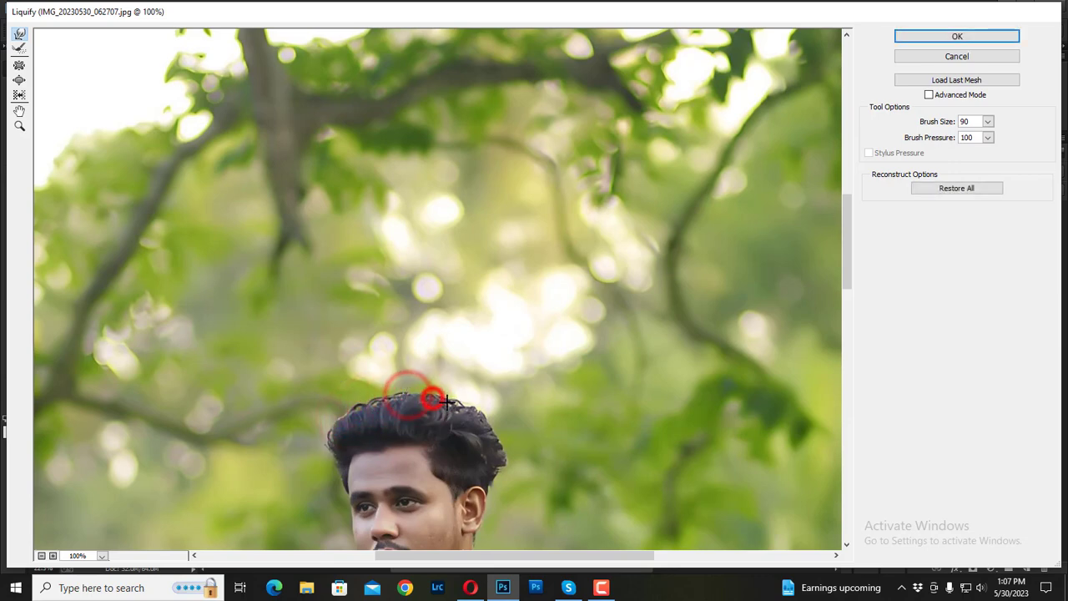
pyautogui.moveTo(378, 399); pyautogui.dragTo(367, 401)
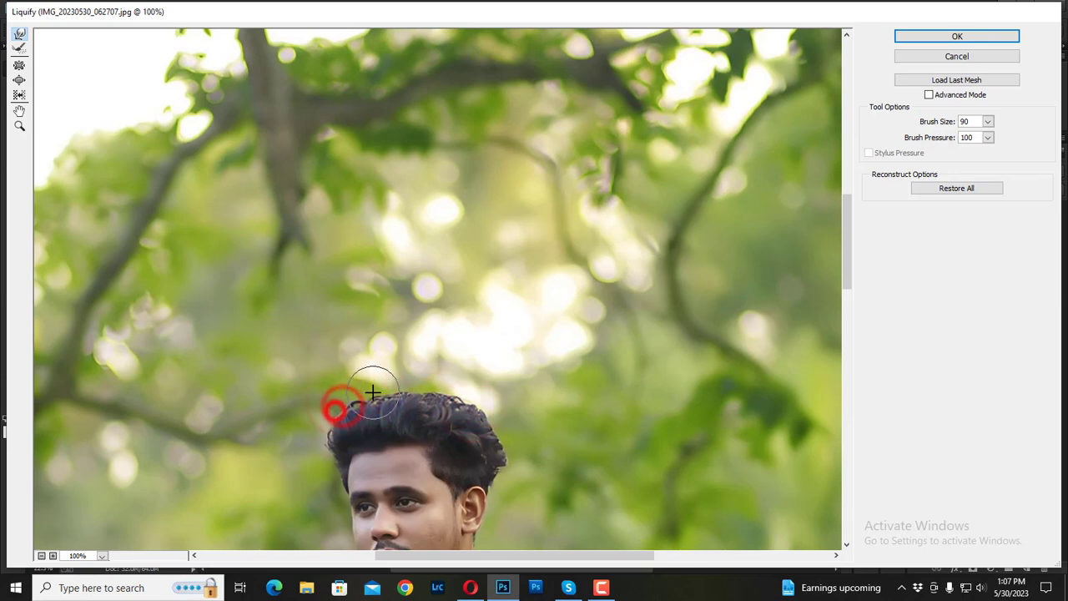
pyautogui.moveTo(373, 390); pyautogui.dragTo(472, 405)
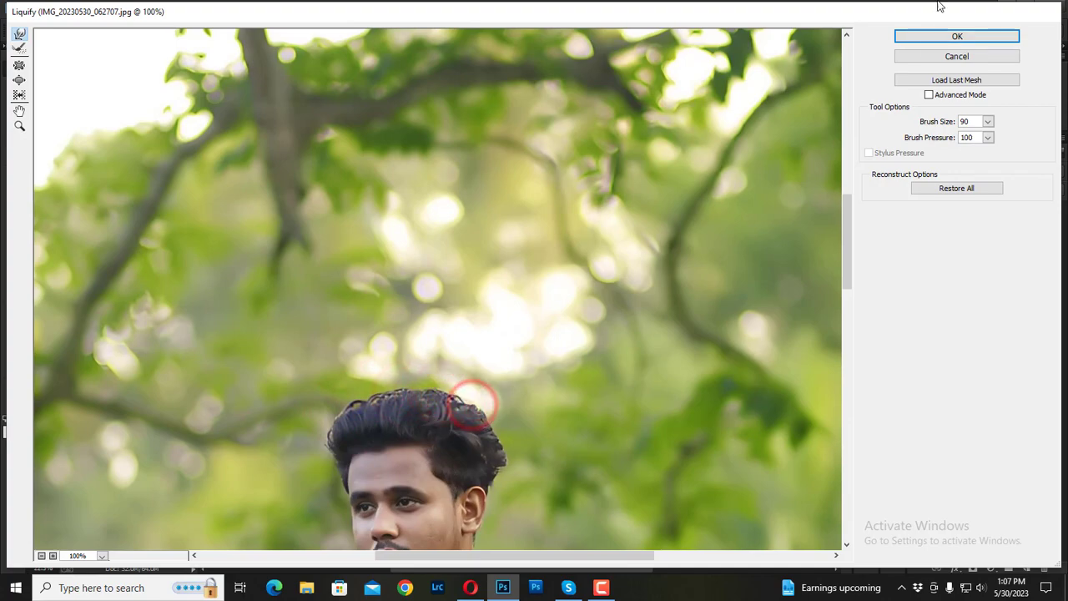
pyautogui.click(939, 35)
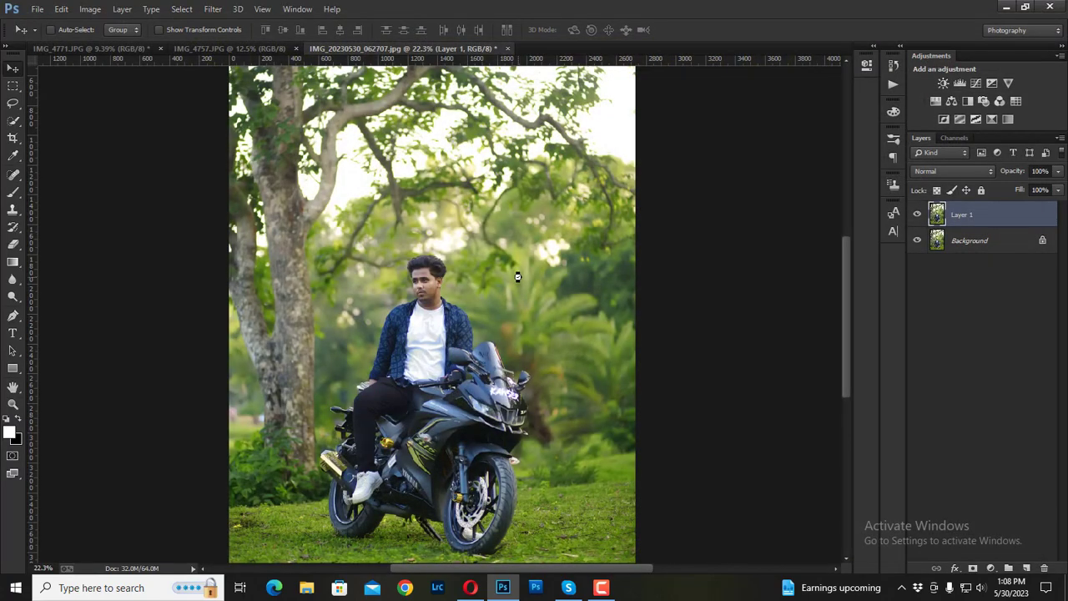
# - Select the Brush tool from the toolbar
pyautogui.scroll(5, 515, 278)
pyautogui.scroll(5, 515, 279)
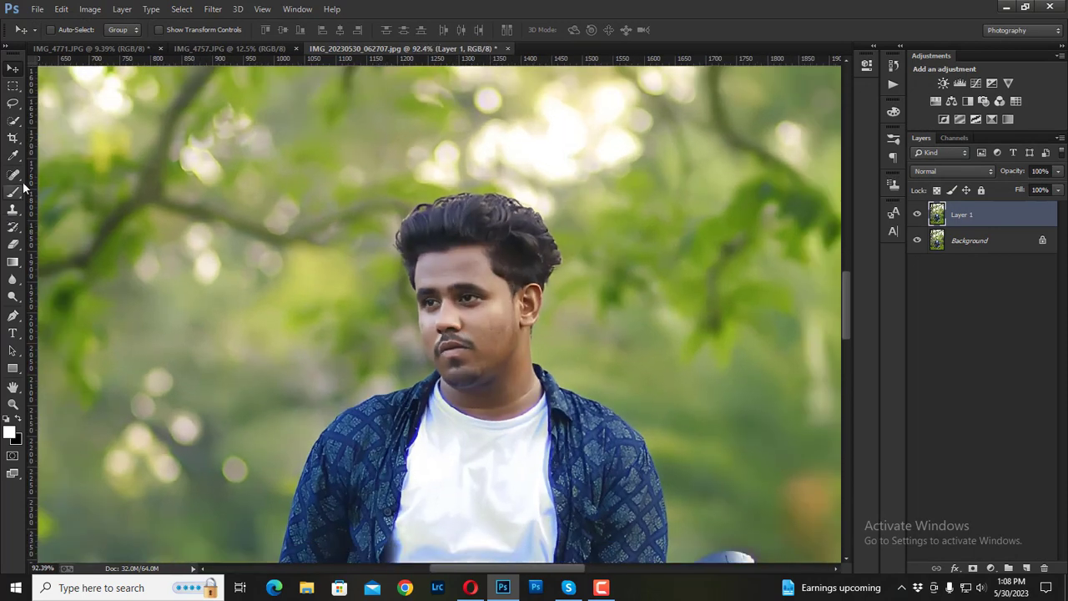
pyautogui.click(13, 191)
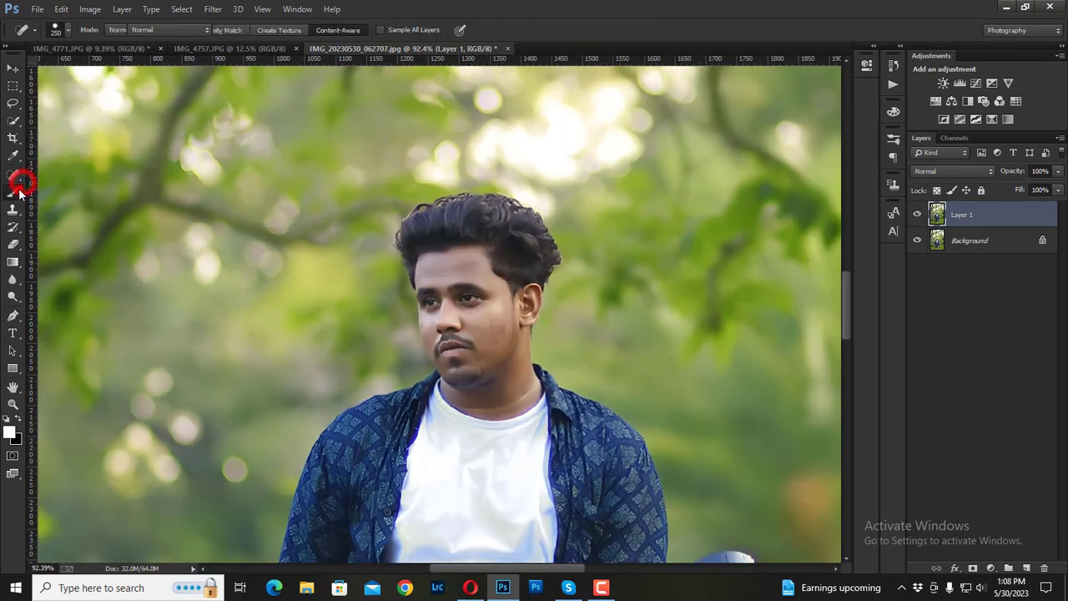
pyautogui.click(479, 171)
# - Duplicate Layer 1 as Layer 1 copy
pyautogui.scroll(-4, 581, 235)
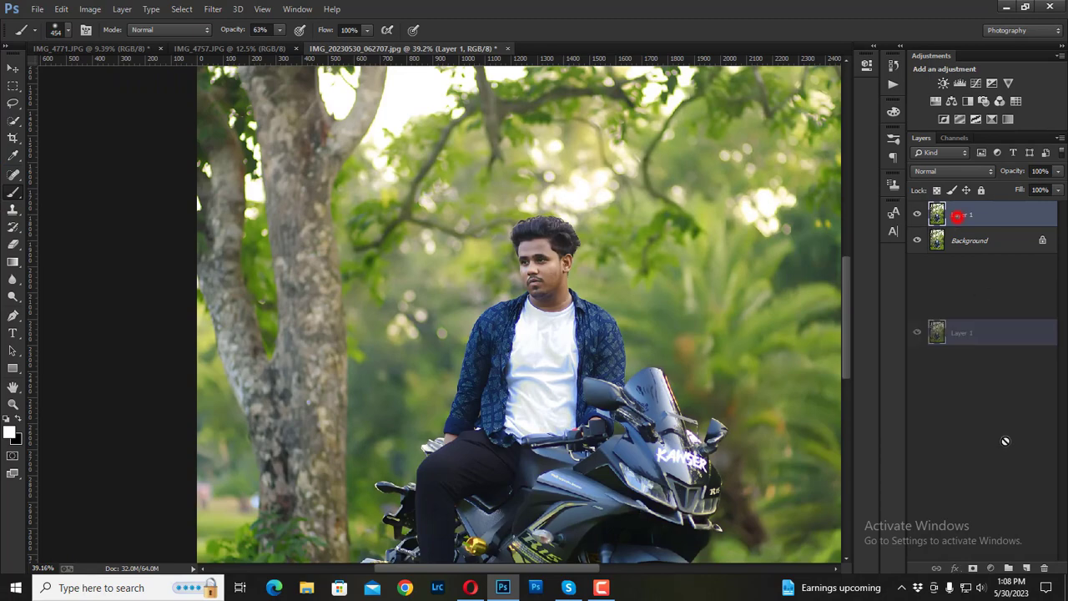
pyautogui.moveTo(959, 215); pyautogui.dragTo(1028, 567)
pyautogui.scroll(-2, 350, 173)
pyautogui.scroll(-1, 351, 173)
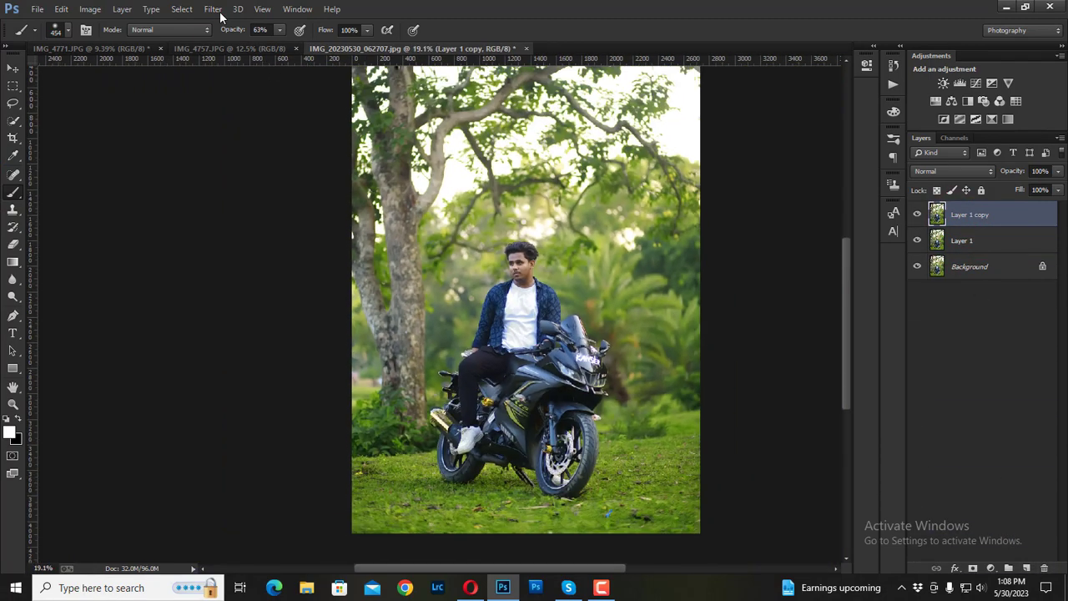
pyautogui.click(213, 9)
# - In Camera Raw on Layer 1 copy, set Contrast +9, Highlights +3, Whites +12, Shadows 0
pyautogui.click(247, 90)
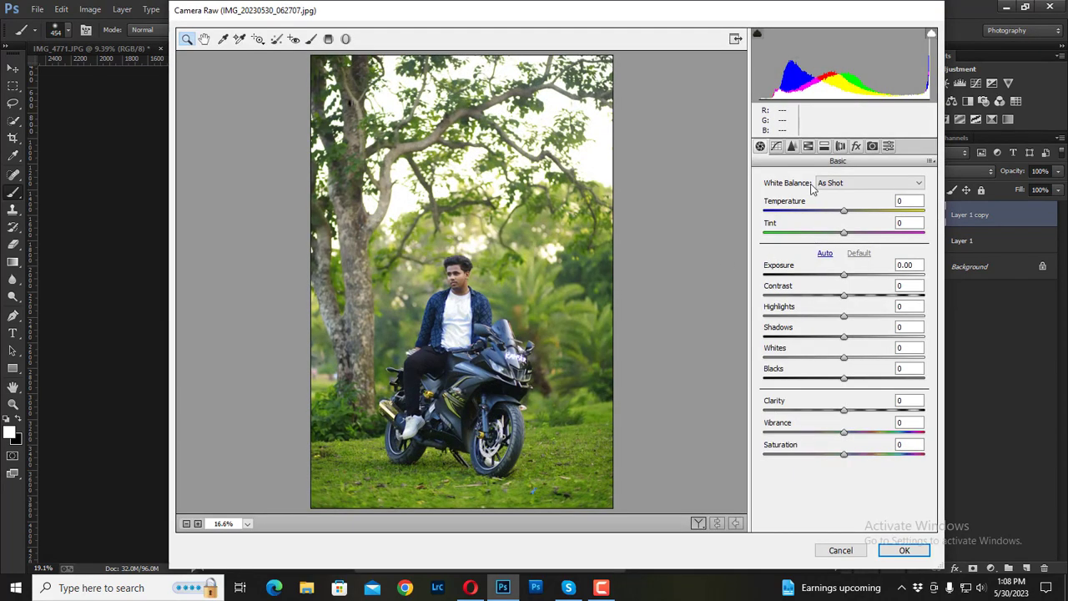
pyautogui.click(807, 146)
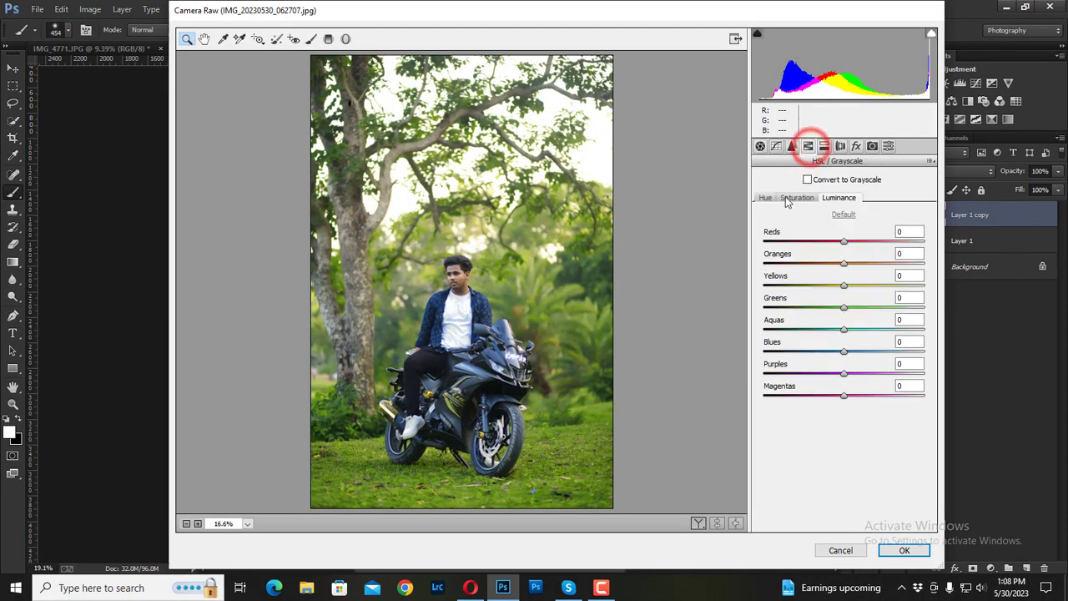
pyautogui.click(759, 146)
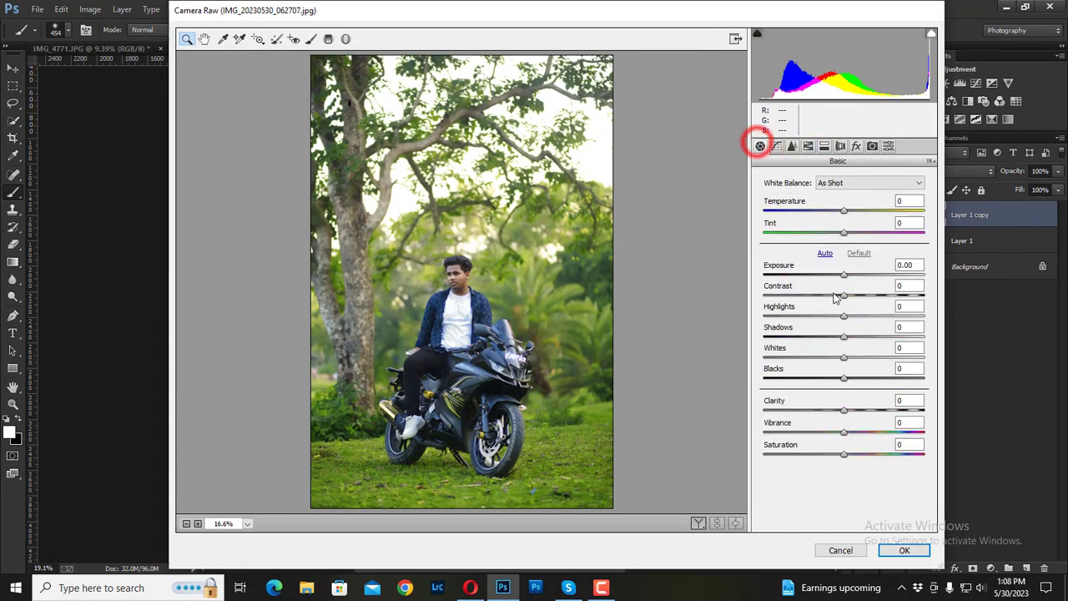
pyautogui.moveTo(842, 294)
pyautogui.mouseDown()
pyautogui.moveTo(917, 288)
pyautogui.moveTo(926, 299)
pyautogui.moveTo(739, 298)
pyautogui.moveTo(859, 315)
pyautogui.moveTo(850, 294)
pyautogui.moveTo(711, 317)
pyautogui.moveTo(874, 331)
pyautogui.moveTo(847, 317)
pyautogui.moveTo(911, 337)
pyautogui.mouseUp()
pyautogui.click(865, 337)
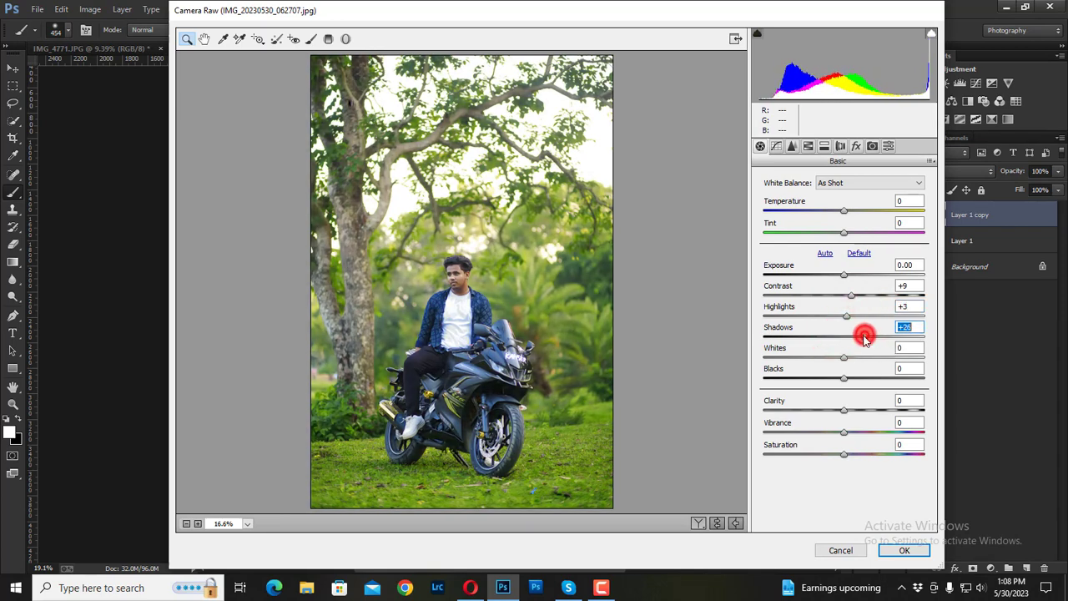
pyautogui.doubleClick(864, 337)
pyautogui.moveTo(841, 357)
pyautogui.mouseDown()
pyautogui.moveTo(886, 355)
pyautogui.moveTo(829, 355)
pyautogui.moveTo(836, 378)
pyautogui.mouseUp()
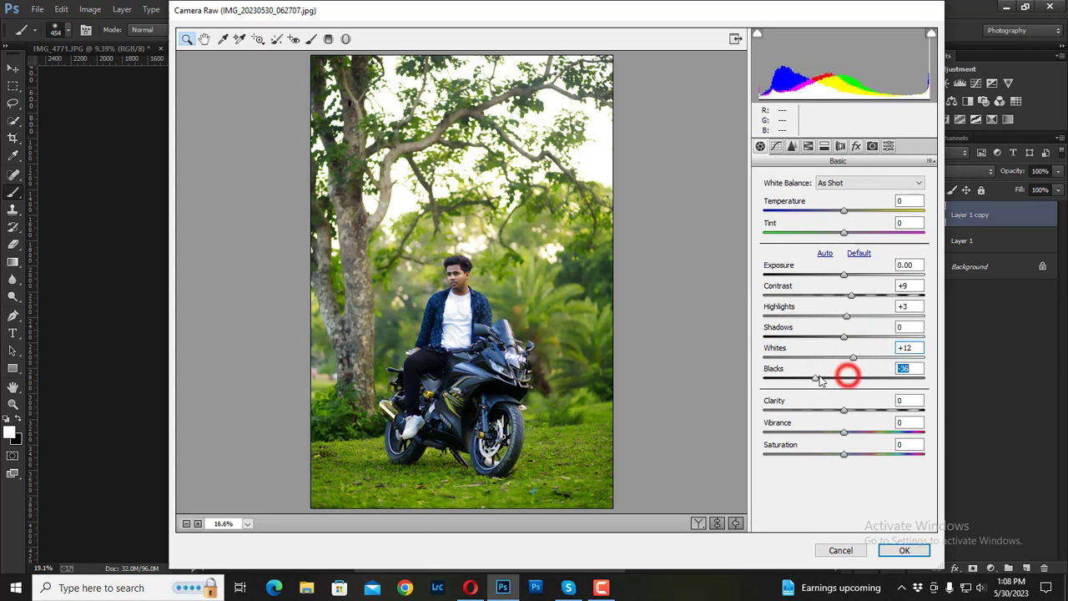
# - Desaturate Yellows and Greens in HSL, and shift Greens hue to -53 plus the Oranges hue
pyautogui.click(808, 146)
pyautogui.click(797, 197)
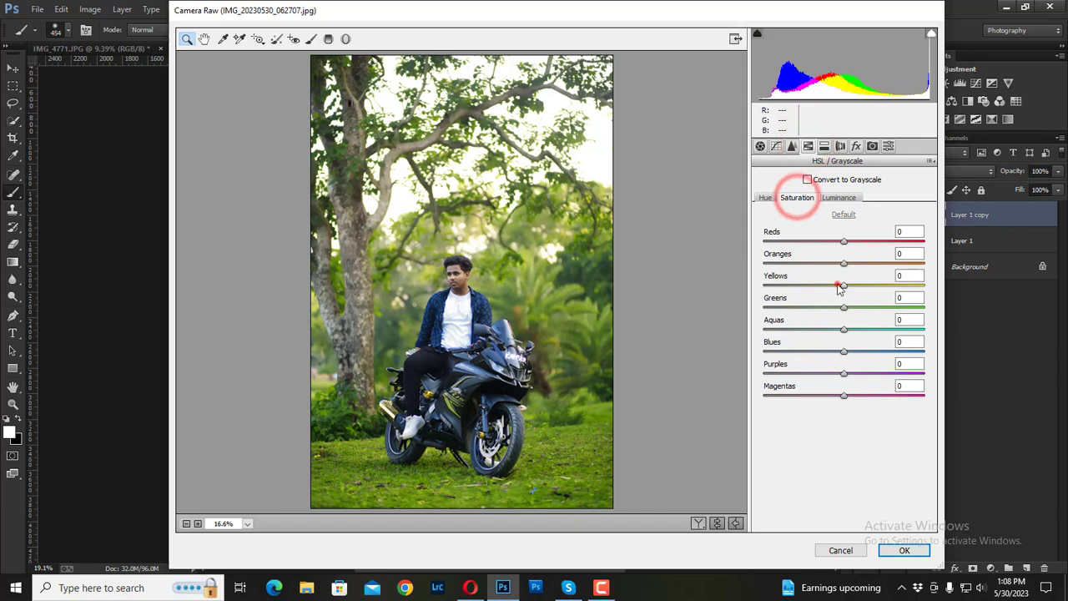
pyautogui.moveTo(844, 286); pyautogui.dragTo(810, 286)
pyautogui.moveTo(843, 307); pyautogui.dragTo(772, 311)
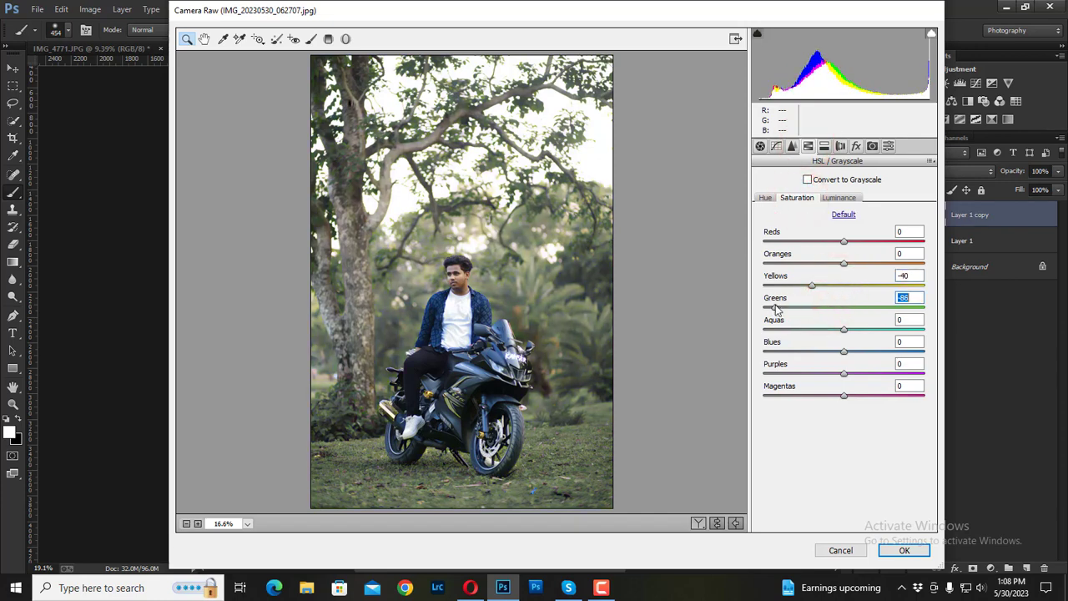
pyautogui.click(764, 197)
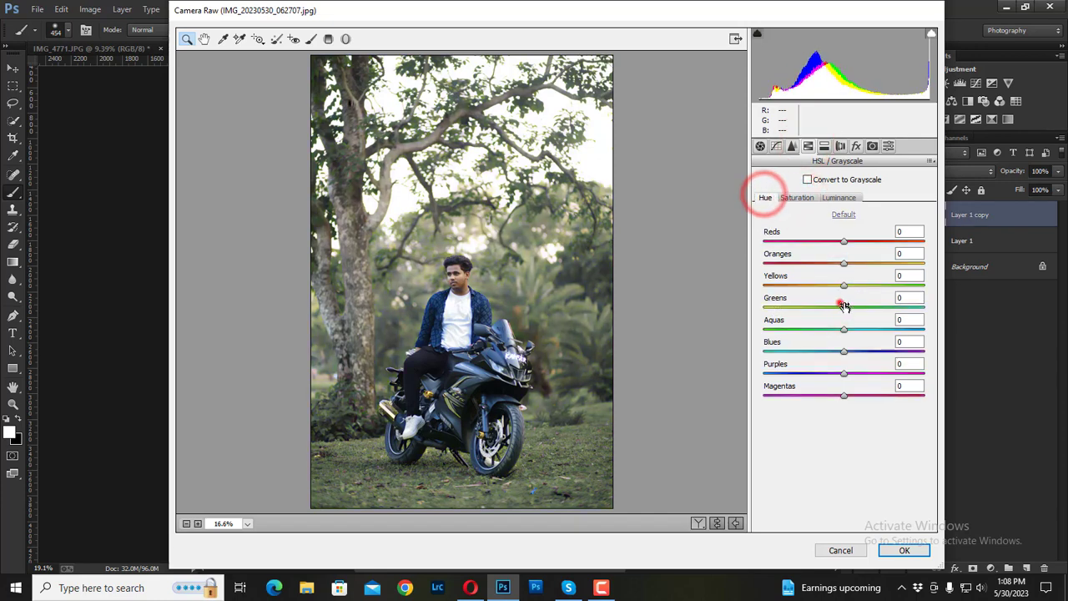
pyautogui.moveTo(843, 307)
pyautogui.mouseDown()
pyautogui.moveTo(867, 309)
pyautogui.moveTo(797, 309)
pyautogui.moveTo(862, 290)
pyautogui.mouseUp()
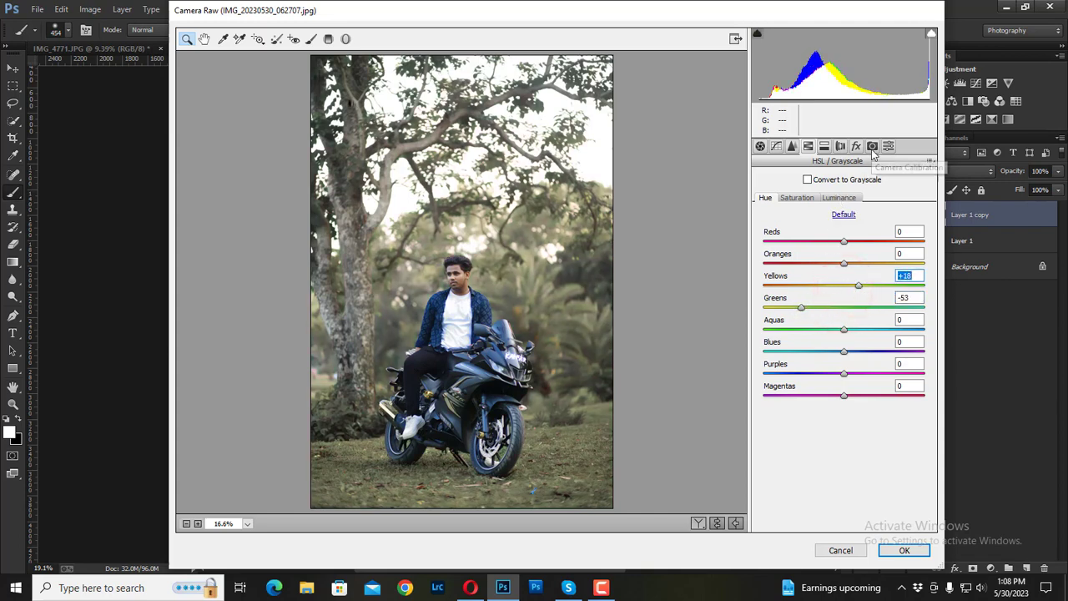
pyautogui.moveTo(859, 265)
pyautogui.mouseDown()
pyautogui.moveTo(835, 265)
pyautogui.moveTo(847, 238)
pyautogui.mouseUp()
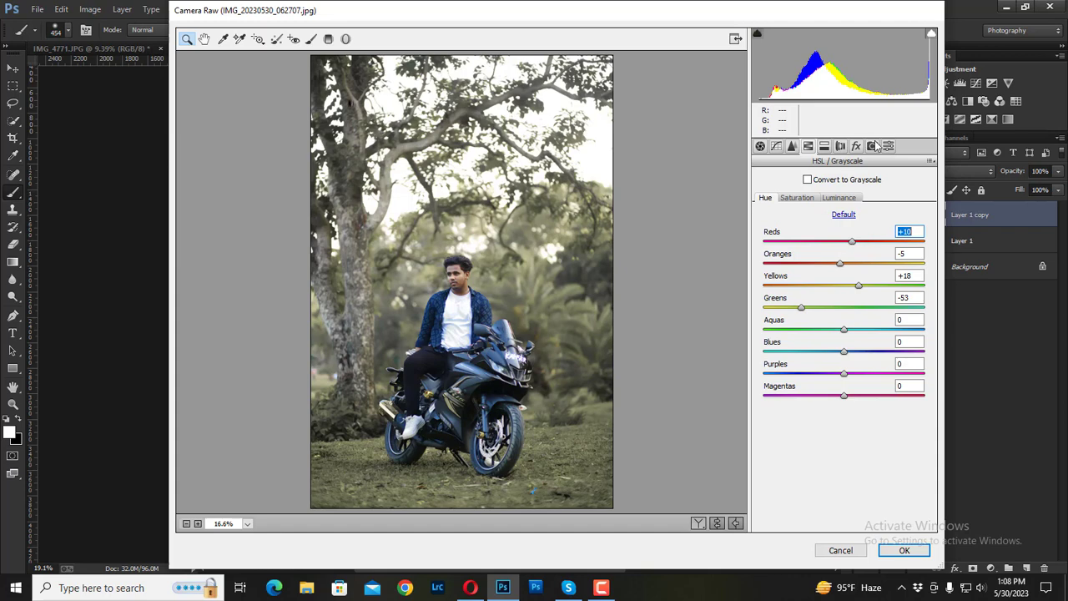
# - Adjust the Blue Primary hue in Camera Calibration and raise Oranges luminance to +16
pyautogui.click(872, 146)
pyautogui.moveTo(843, 398)
pyautogui.mouseDown()
pyautogui.moveTo(824, 396)
pyautogui.moveTo(842, 397)
pyautogui.mouseUp()
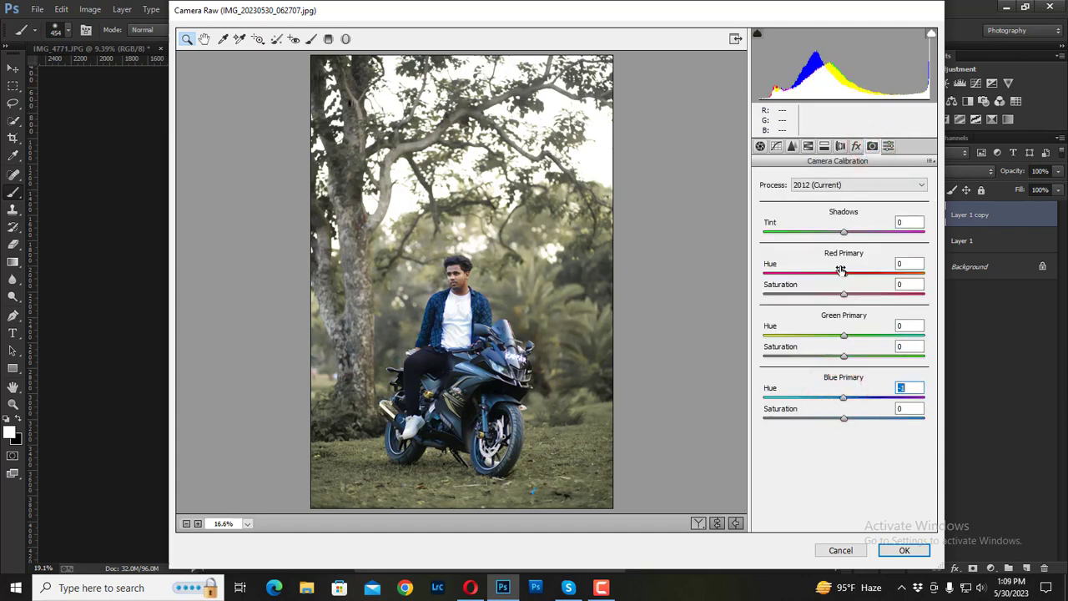
pyautogui.click(809, 147)
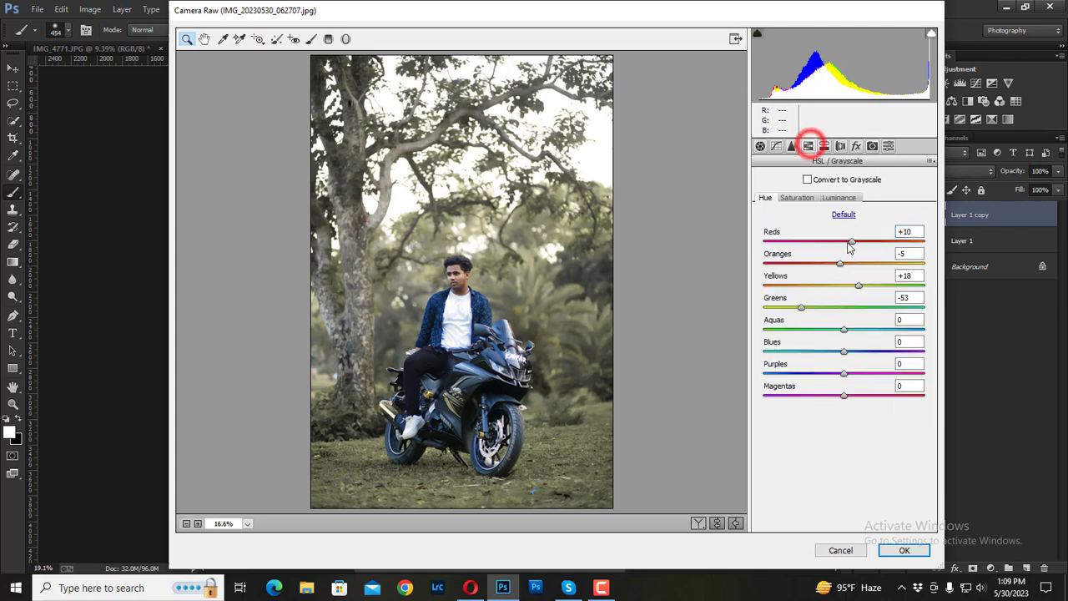
pyautogui.click(838, 197)
pyautogui.moveTo(844, 264); pyautogui.dragTo(857, 264)
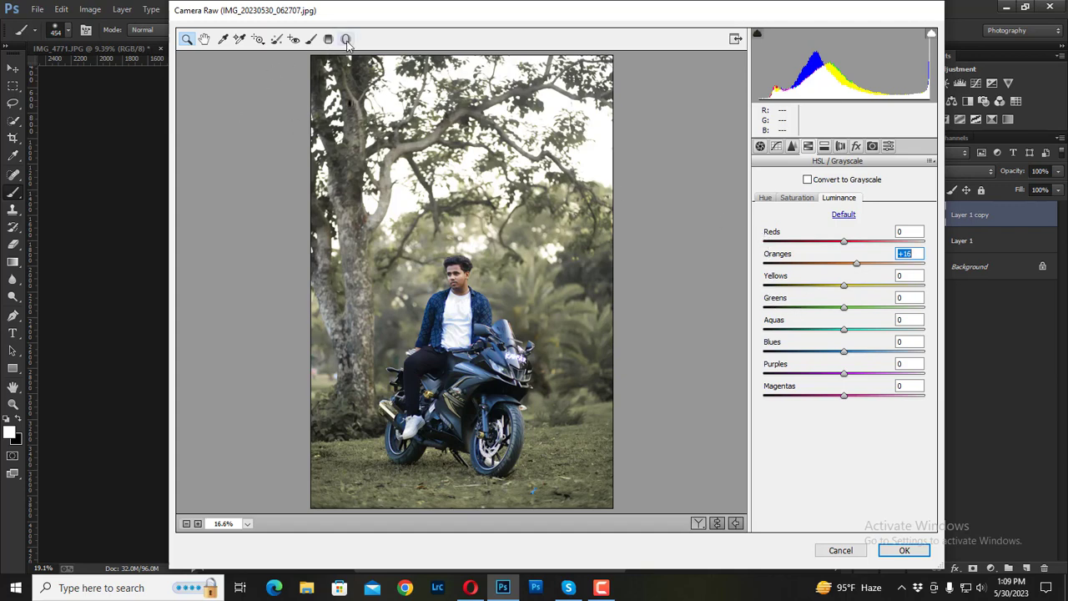
# - Brighten the upper-right treetops with an Adjustment Brush stroke at Exposure +1.15
pyautogui.click(311, 39)
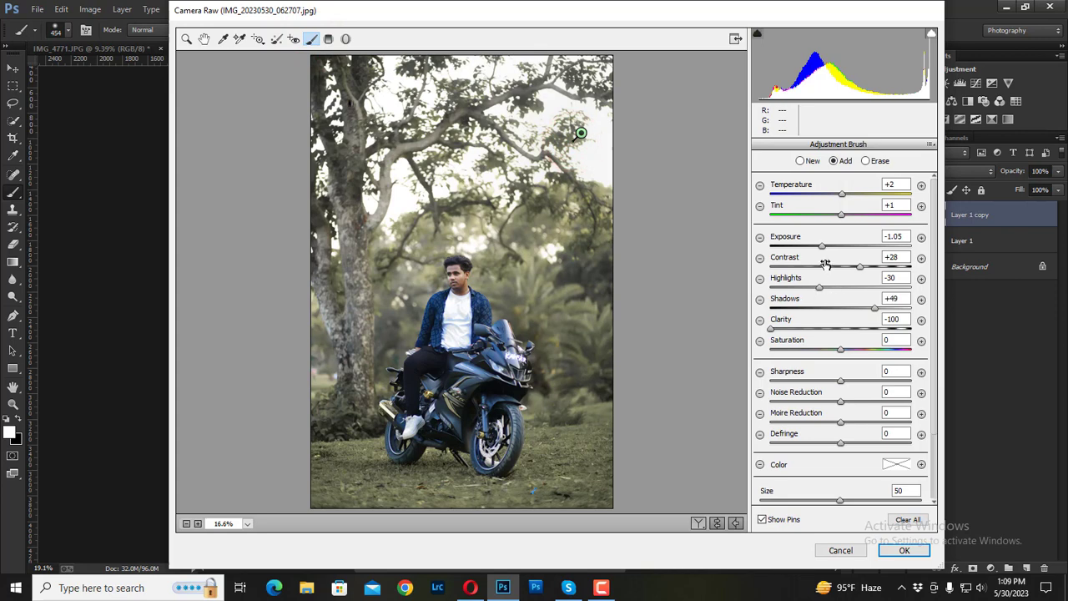
pyautogui.moveTo(842, 248); pyautogui.dragTo(860, 253)
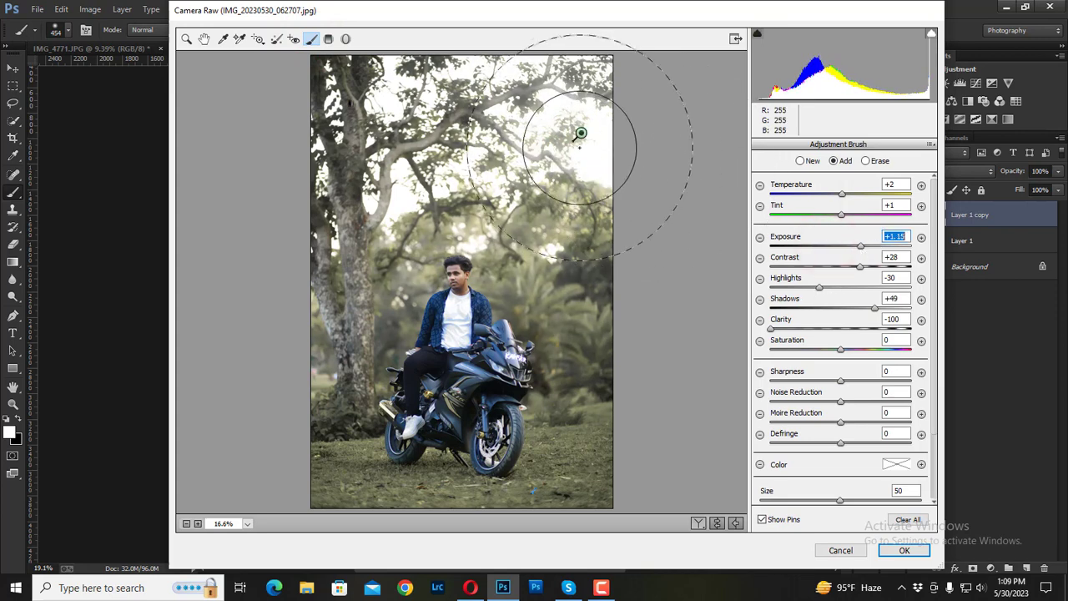
pyautogui.click(581, 134)
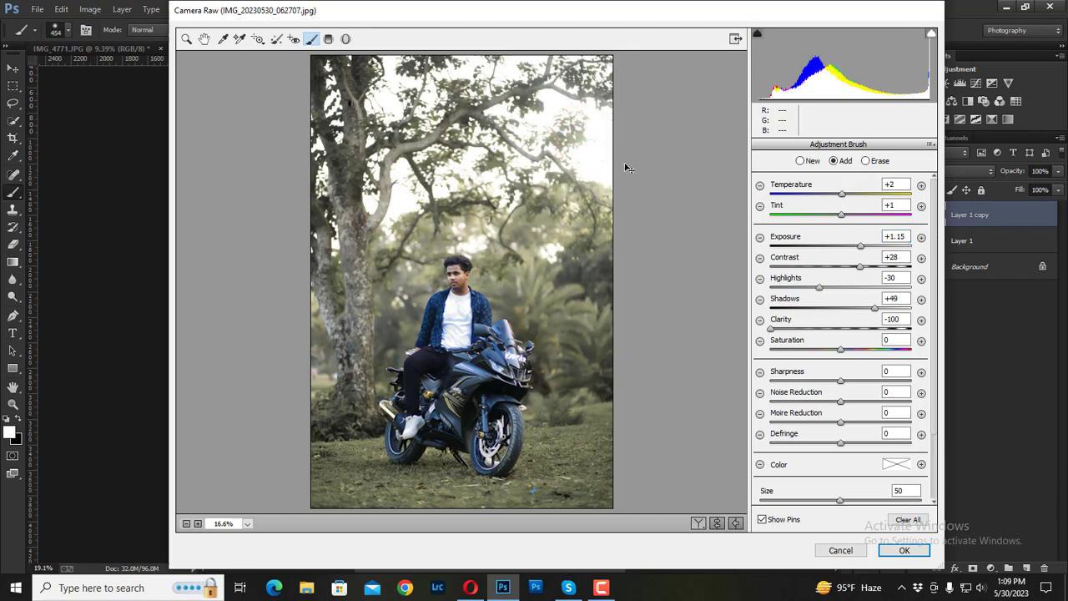
# - Draw a radial filter around the rider: Exposure -3.50, Contrast +38, Highlights -87, Shadows -44
pyautogui.click(345, 39)
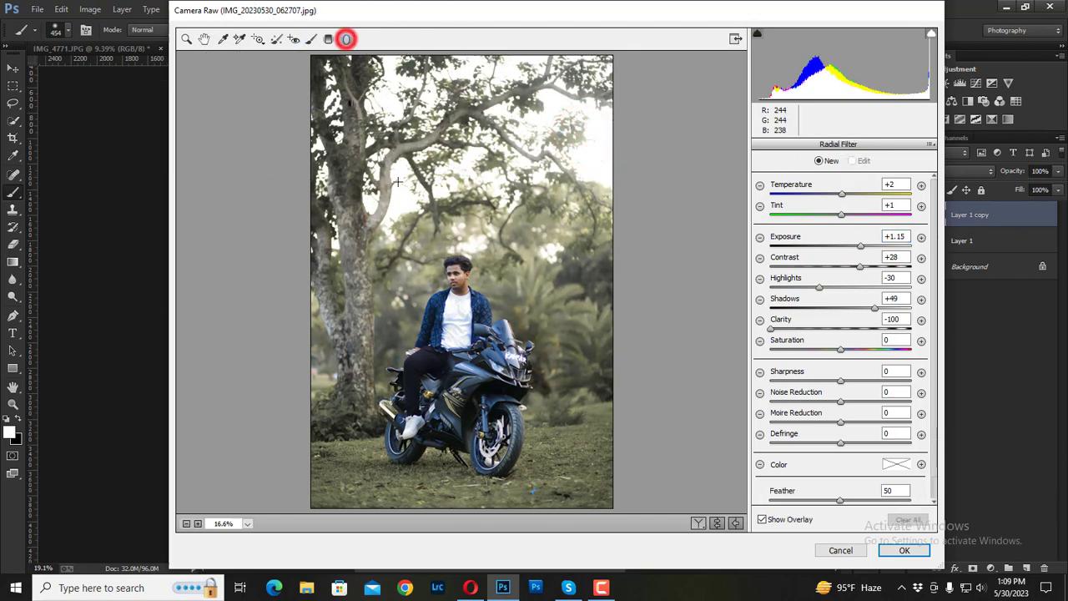
pyautogui.moveTo(418, 226); pyautogui.dragTo(628, 456)
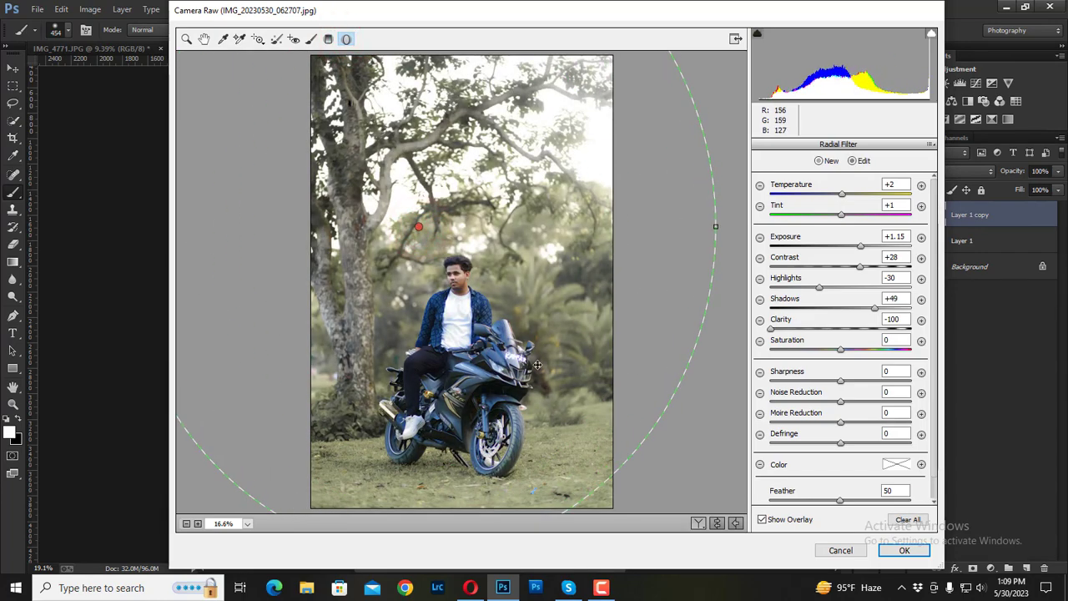
pyautogui.moveTo(537, 365); pyautogui.dragTo(595, 411)
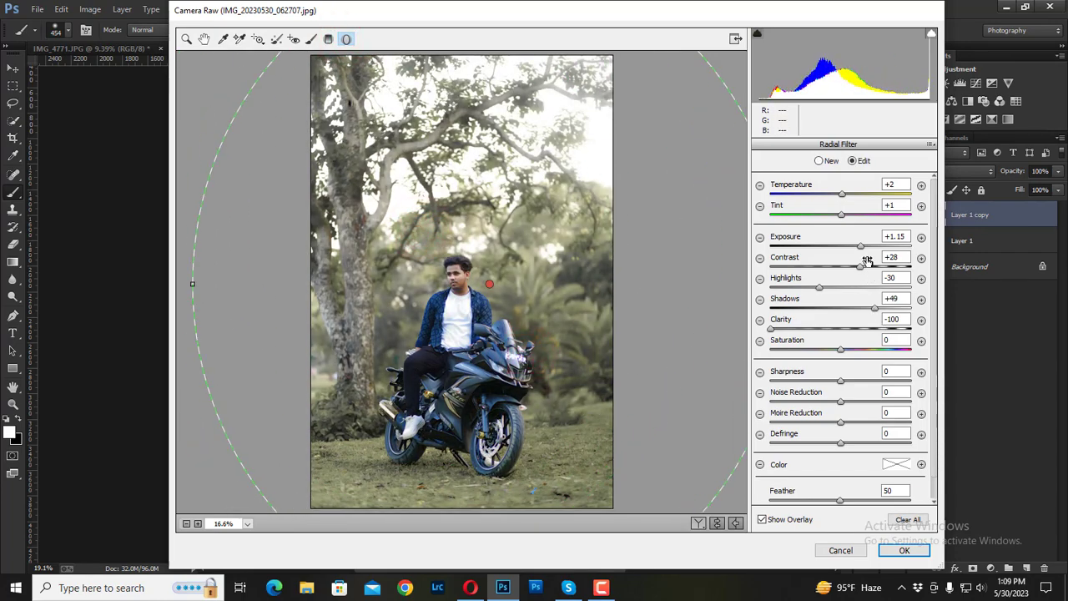
pyautogui.moveTo(860, 244); pyautogui.dragTo(778, 241)
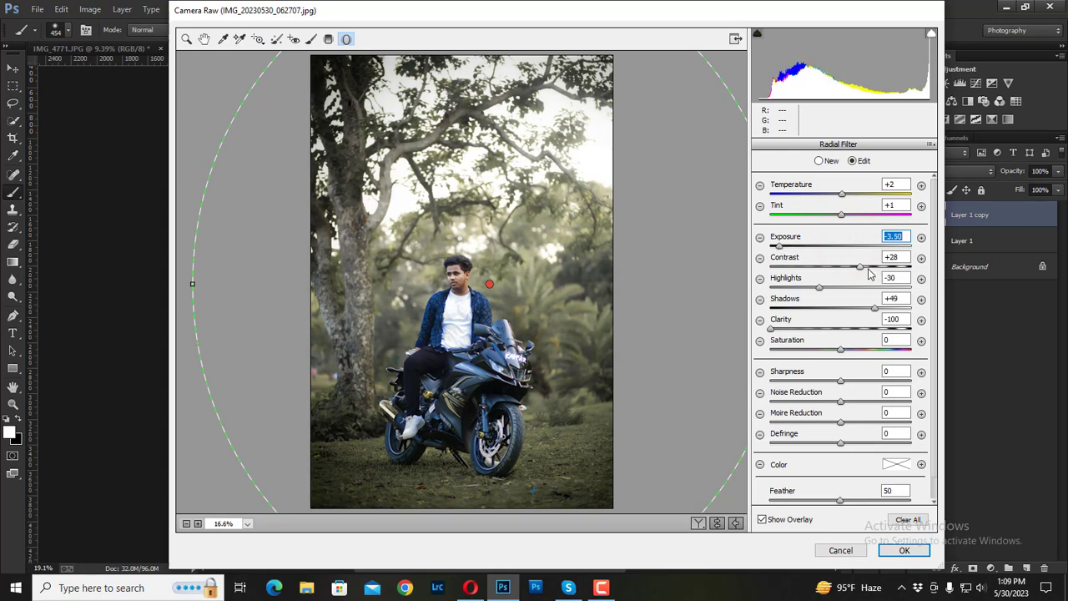
pyautogui.moveTo(860, 267)
pyautogui.mouseDown()
pyautogui.moveTo(918, 269)
pyautogui.moveTo(868, 287)
pyautogui.moveTo(782, 288)
pyautogui.mouseUp()
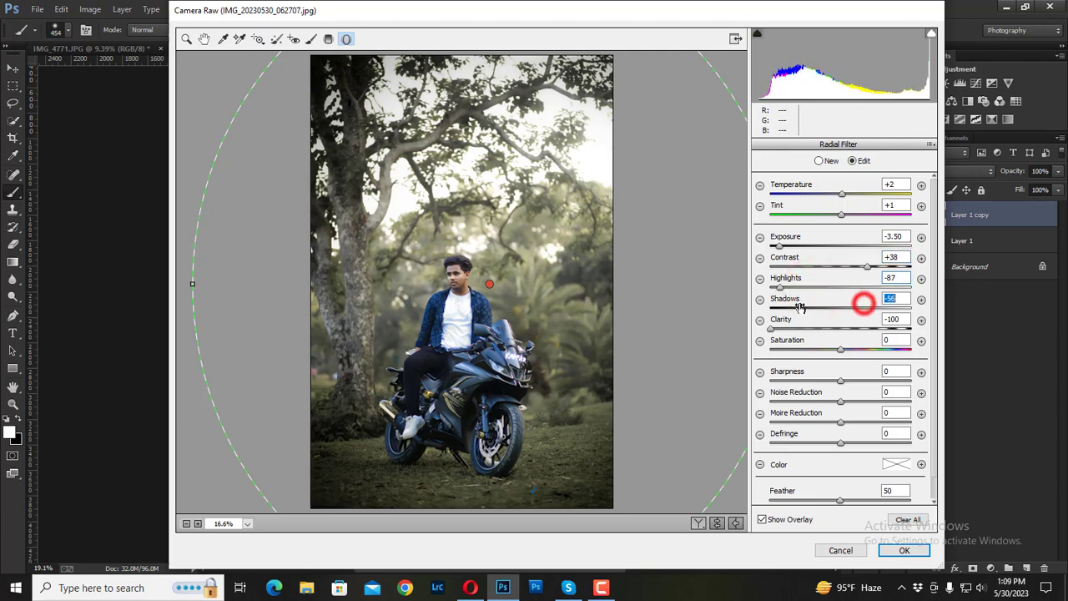
pyautogui.moveTo(870, 307); pyautogui.dragTo(807, 308)
# - Reshape and reposition the radial filter ellipse so it is centred on the rider
pyautogui.moveTo(455, 246)
pyautogui.mouseDown()
pyautogui.moveTo(427, 259)
pyautogui.moveTo(407, 210)
pyautogui.moveTo(372, 324)
pyautogui.moveTo(576, 420)
pyautogui.mouseUp()
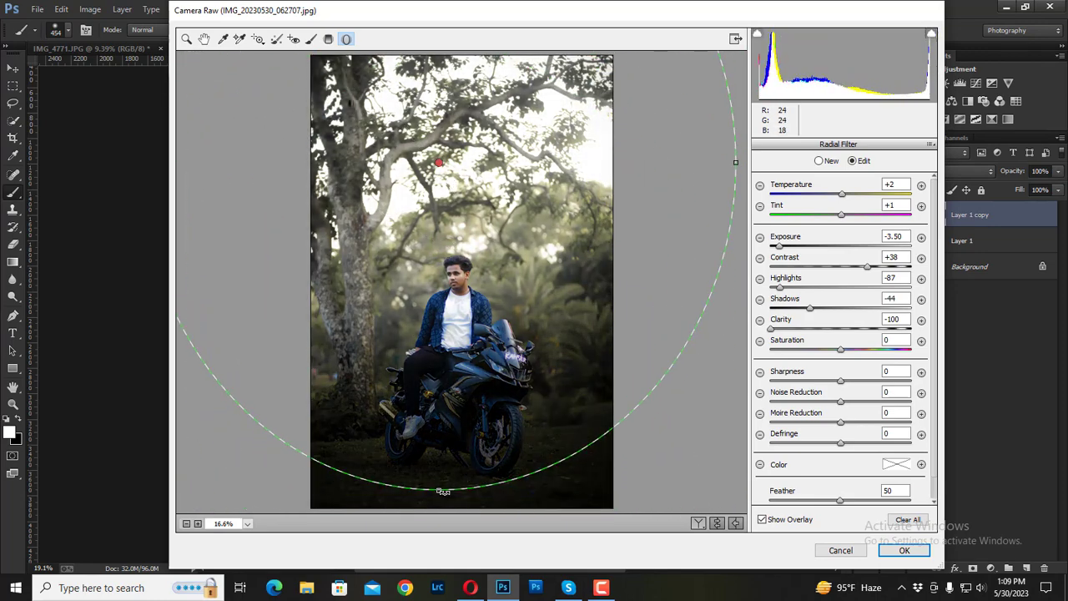
pyautogui.moveTo(489, 234)
pyautogui.mouseDown()
pyautogui.moveTo(445, 312)
pyautogui.moveTo(455, 261)
pyautogui.moveTo(516, 325)
pyautogui.moveTo(483, 334)
pyautogui.moveTo(382, 283)
pyautogui.moveTo(495, 337)
pyautogui.mouseUp()
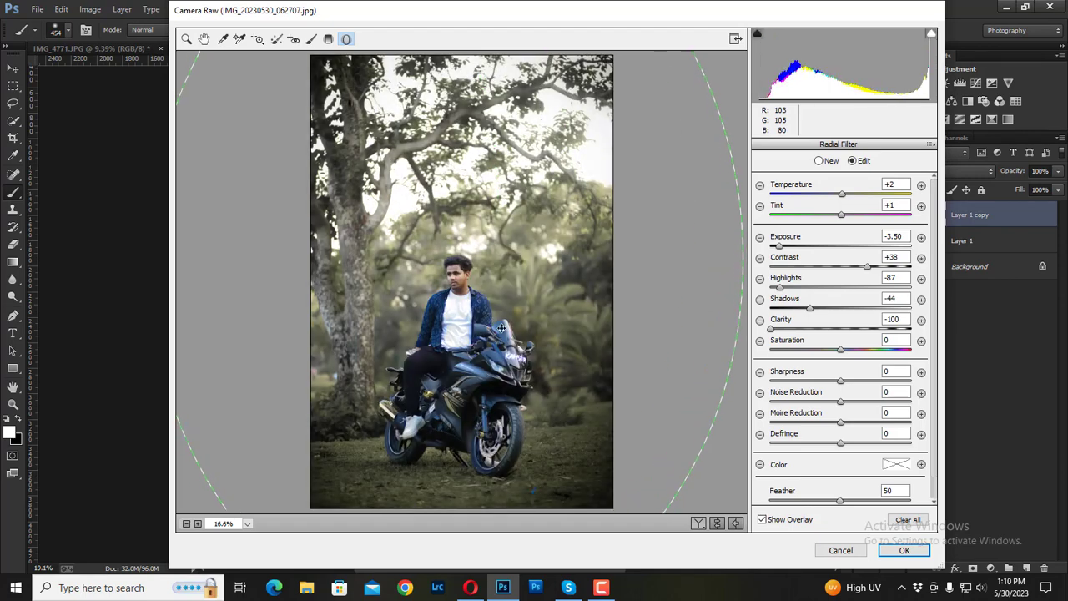
pyautogui.moveTo(495, 337); pyautogui.dragTo(508, 312)
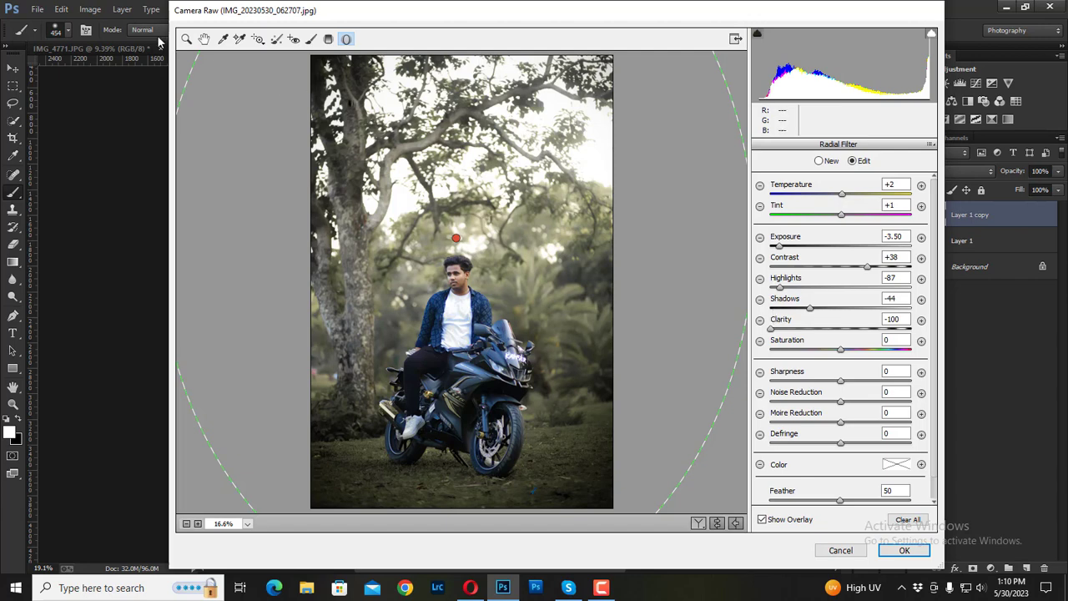
# - Set the Split Toning highlights to Hue 179 with Saturation 4
pyautogui.click(189, 42)
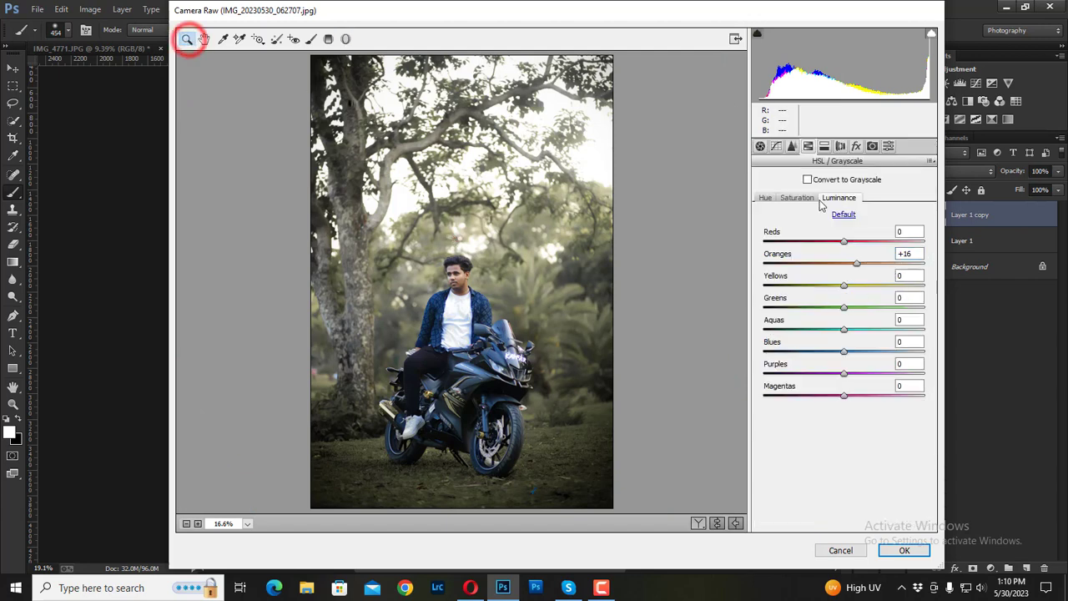
pyautogui.click(823, 146)
pyautogui.click(777, 200)
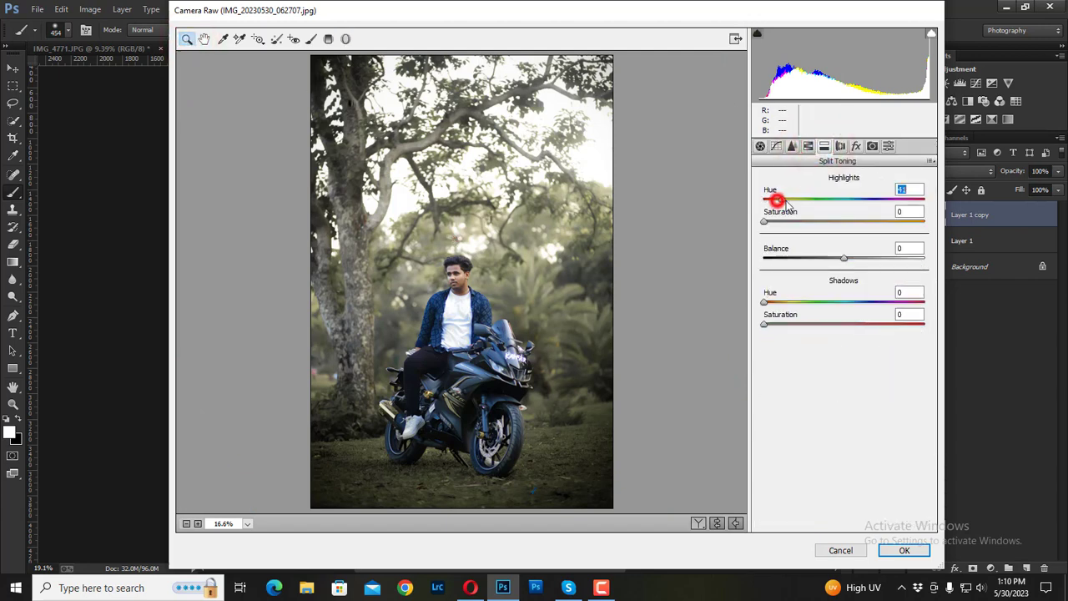
pyautogui.moveTo(785, 205); pyautogui.dragTo(828, 208)
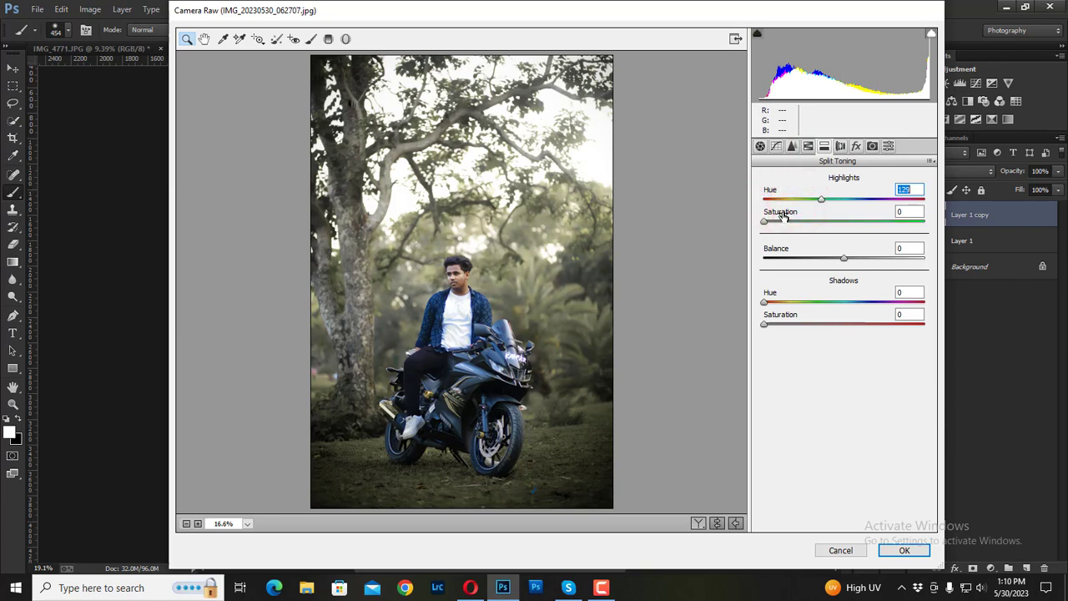
pyautogui.moveTo(766, 222); pyautogui.dragTo(775, 224)
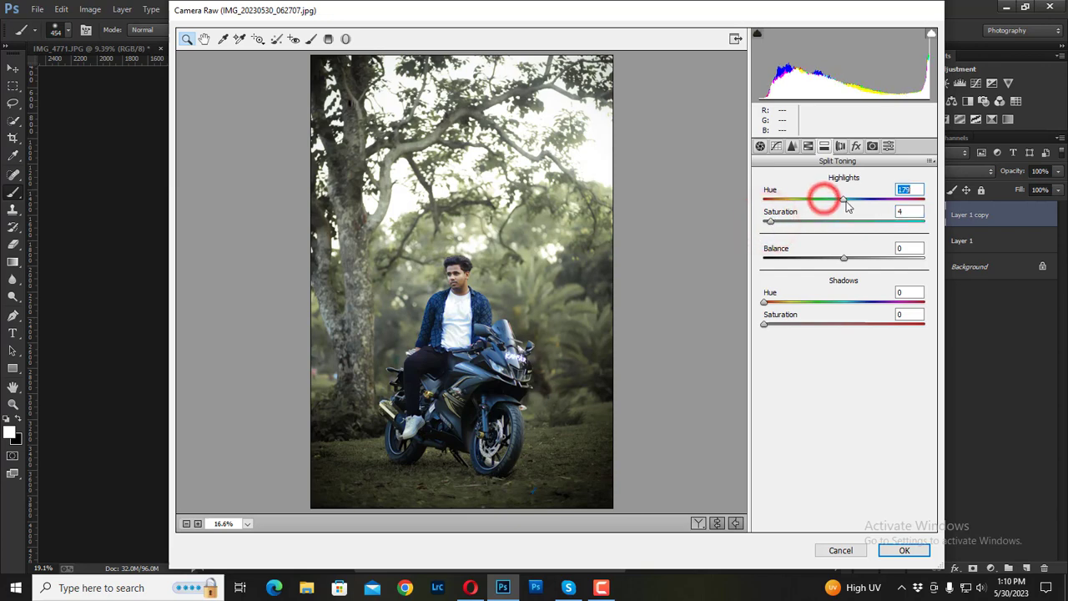
pyautogui.moveTo(825, 206); pyautogui.dragTo(847, 206)
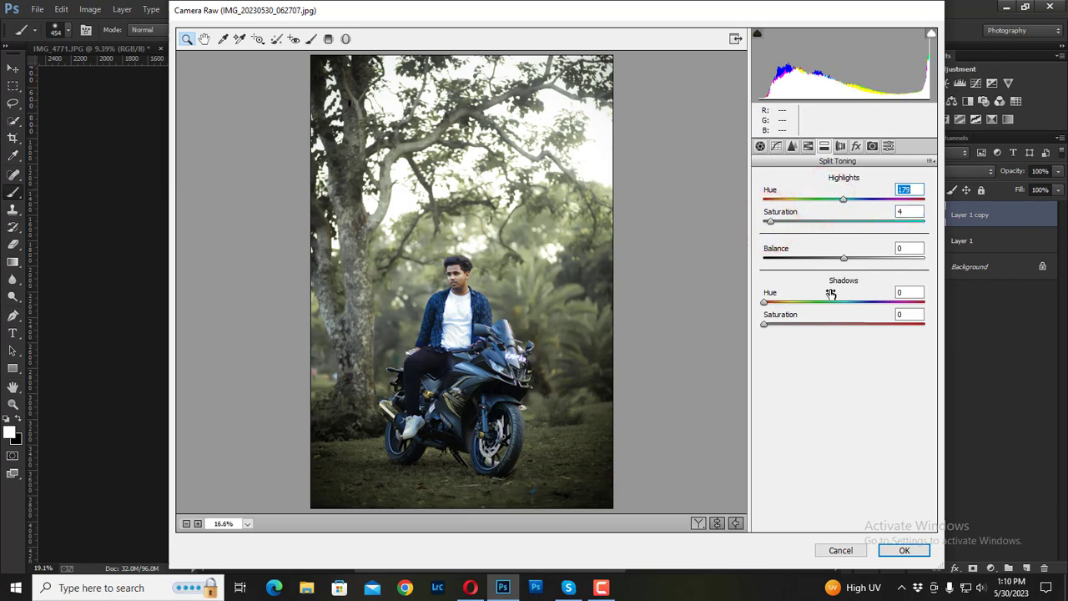
# - Tint the Split Toning shadows at Hue 122 with Saturation 3
pyautogui.moveTo(785, 302); pyautogui.dragTo(819, 302)
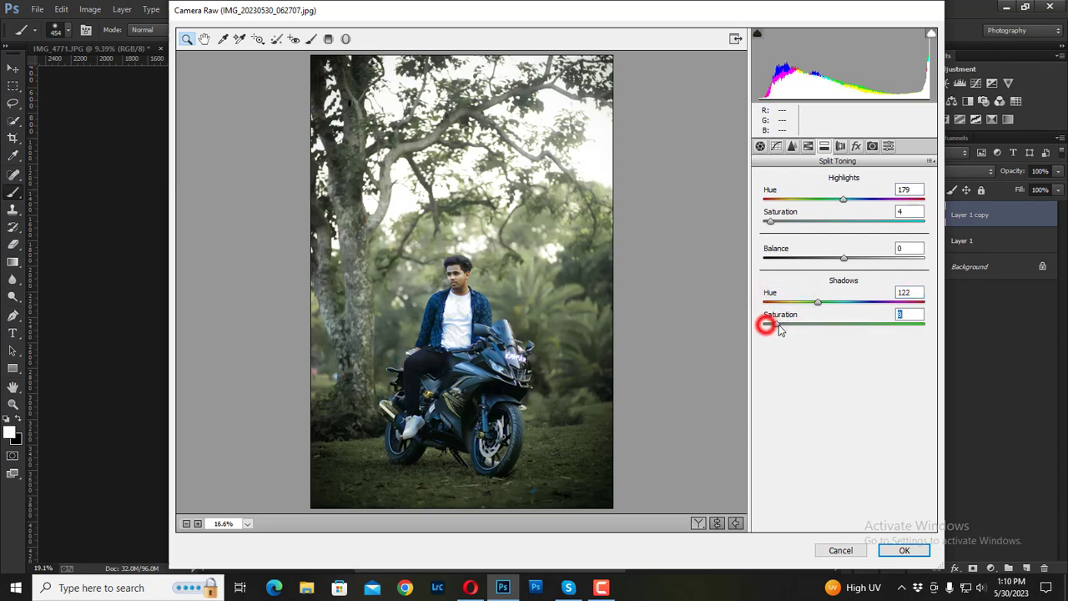
pyautogui.moveTo(765, 324); pyautogui.dragTo(773, 330)
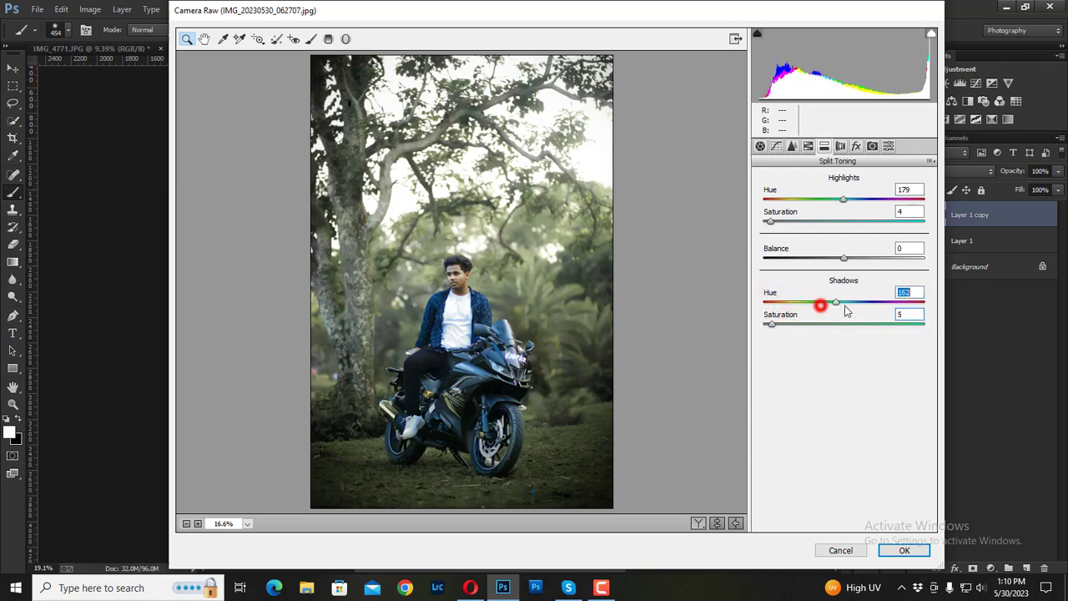
pyautogui.moveTo(846, 311); pyautogui.dragTo(889, 314)
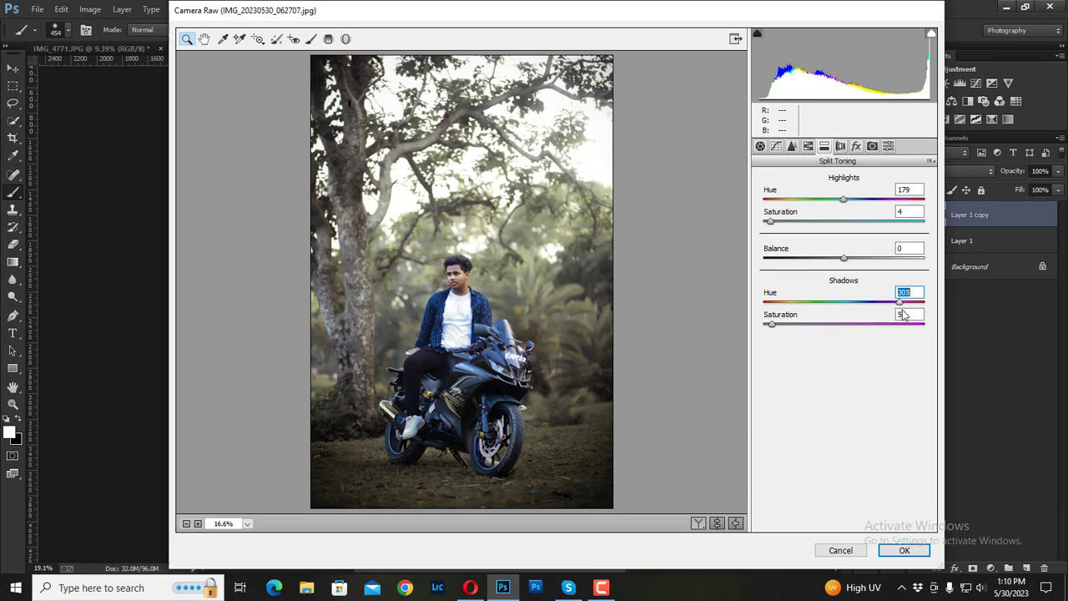
pyautogui.moveTo(794, 329); pyautogui.dragTo(784, 329)
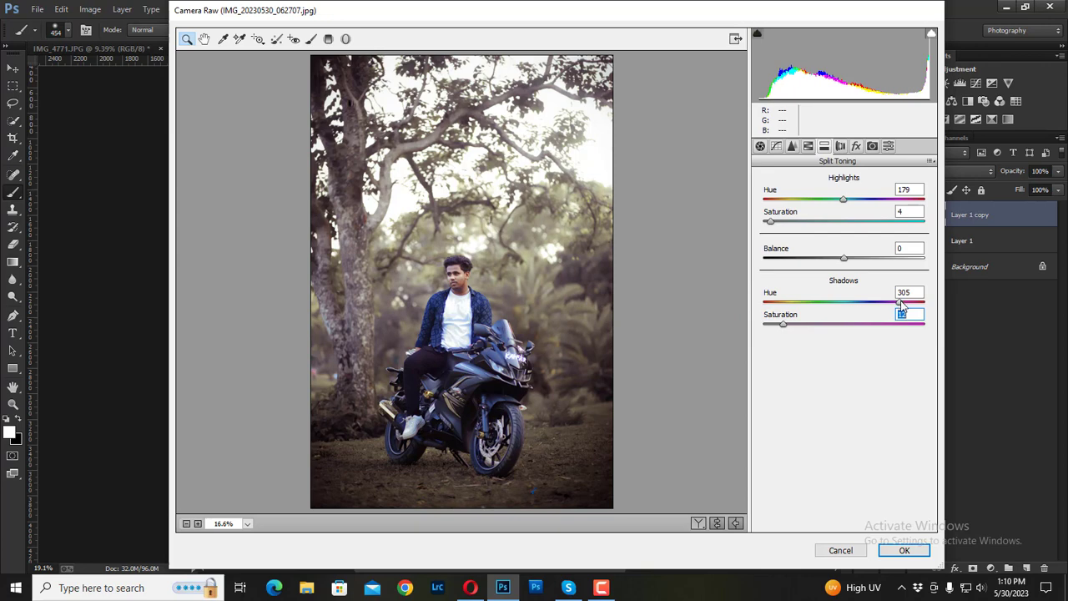
pyautogui.moveTo(901, 307)
pyautogui.mouseDown()
pyautogui.moveTo(927, 311)
pyautogui.moveTo(850, 313)
pyautogui.mouseUp()
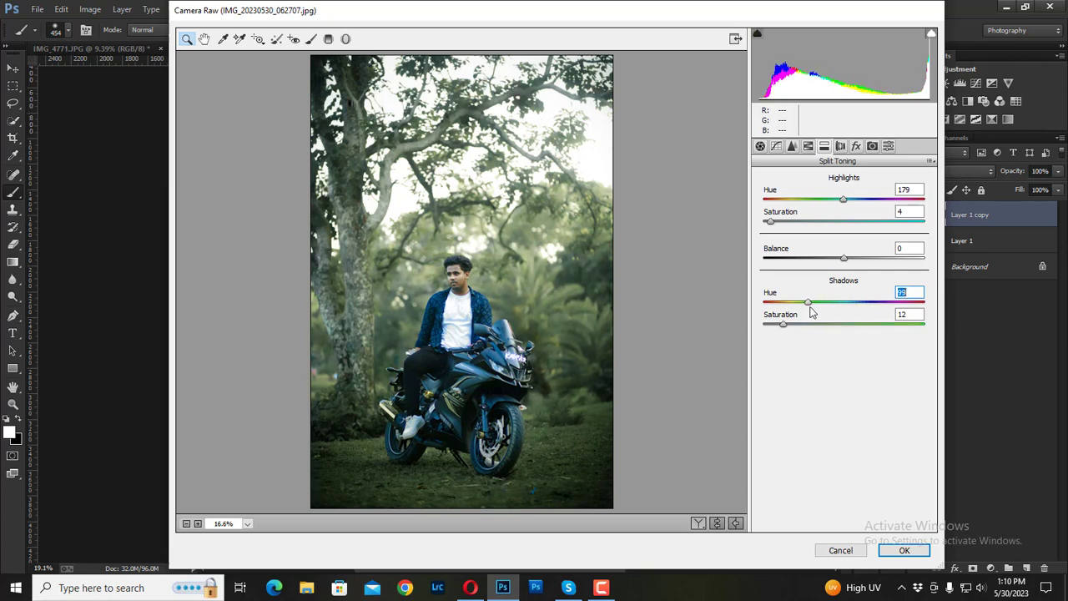
pyautogui.moveTo(817, 311); pyautogui.dragTo(821, 311)
pyautogui.moveTo(772, 332); pyautogui.dragTo(770, 332)
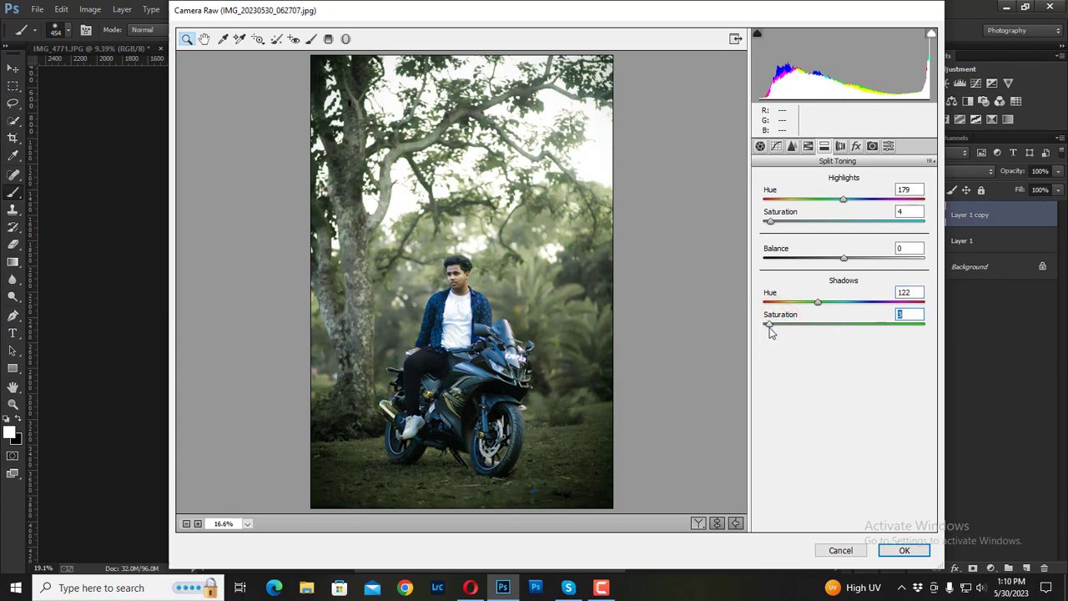
# - Set sharpening Amount 38 and Detail 29, and apply the Camera Raw edits to Layer 1 copy
pyautogui.click(792, 146)
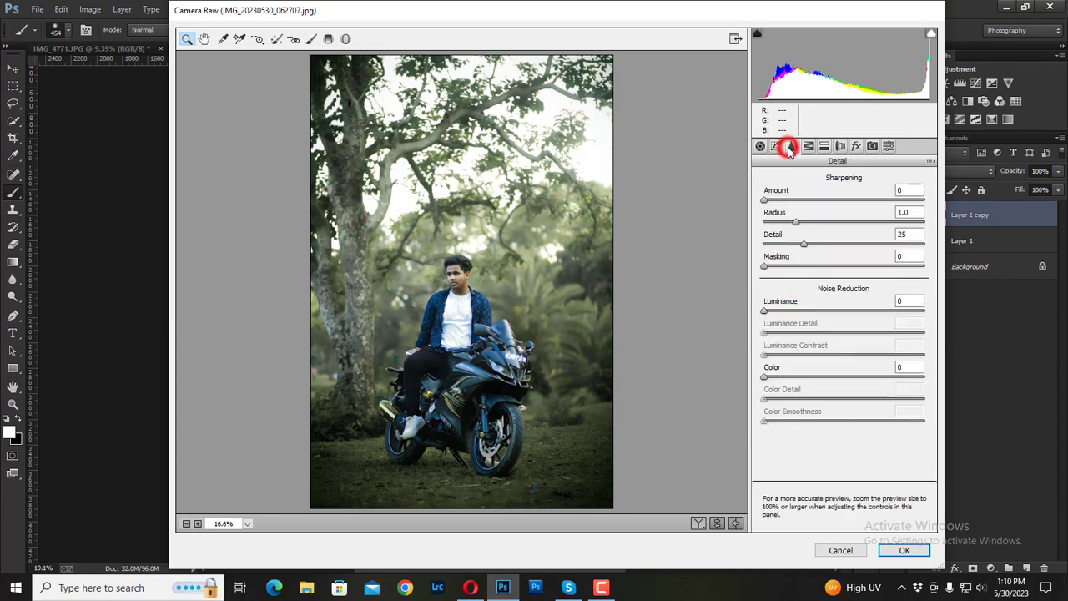
pyautogui.moveTo(780, 200); pyautogui.dragTo(802, 200)
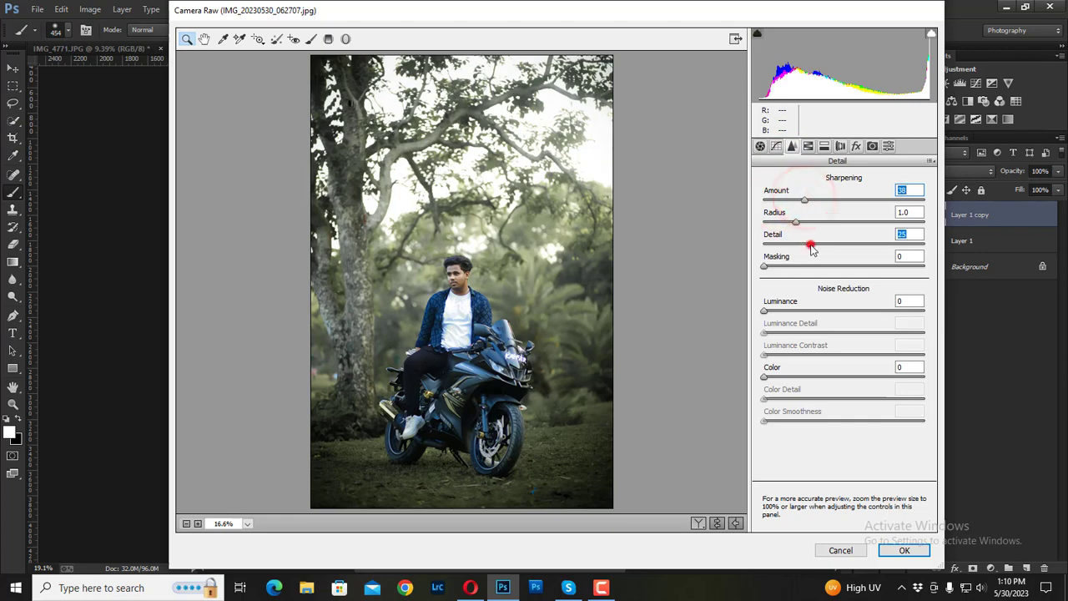
pyautogui.moveTo(803, 243); pyautogui.dragTo(810, 244)
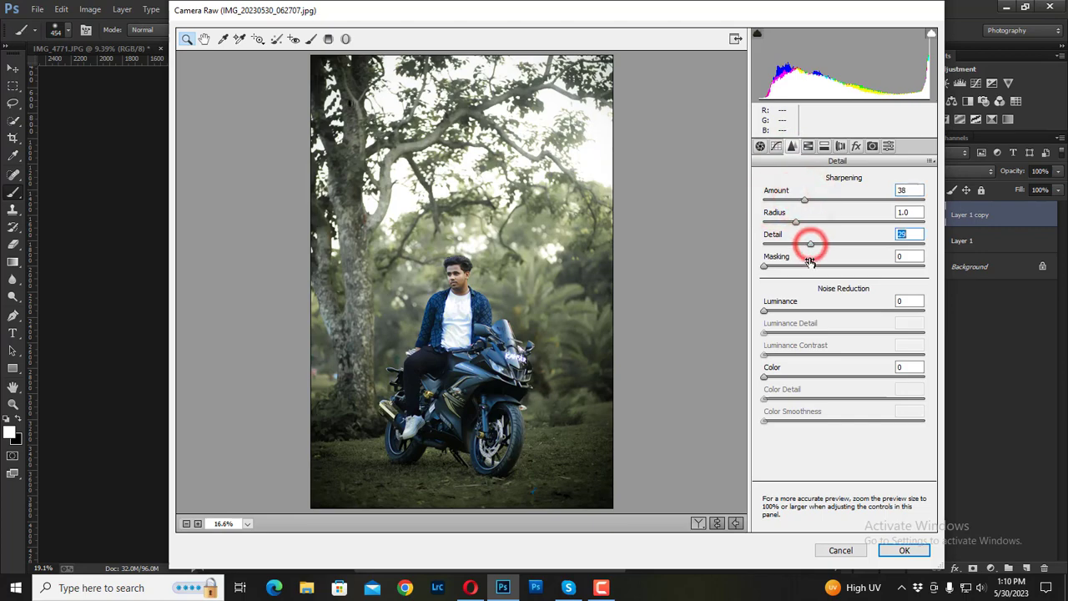
pyautogui.click(899, 550)
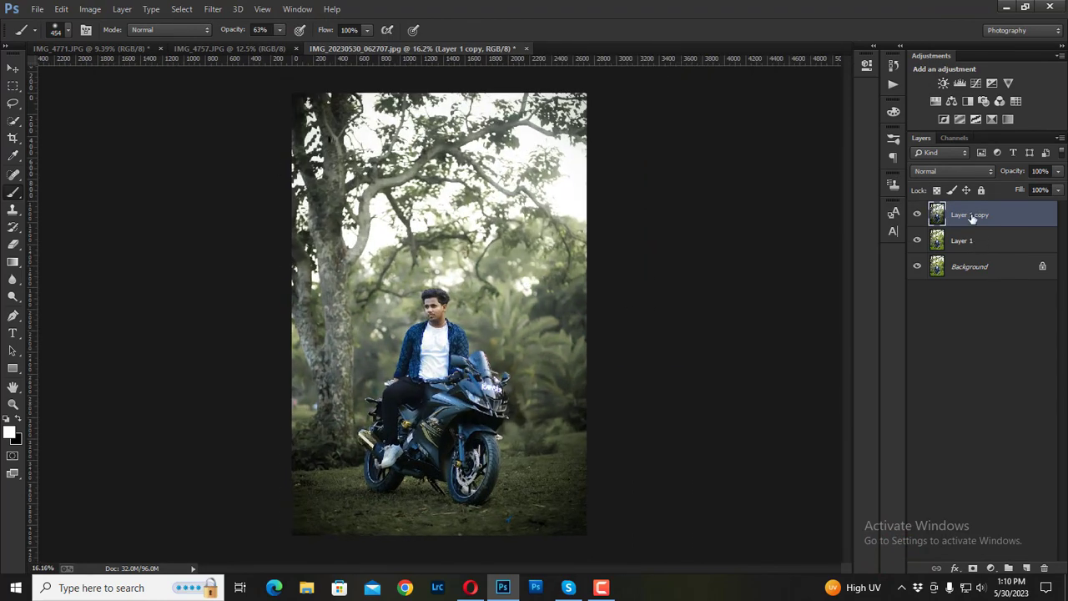
# - Duplicate the layer as Layer 1 copy 2 and add Selective Color adjusting the Blacks' cyan and magenta
pyautogui.moveTo(972, 215); pyautogui.dragTo(1026, 567)
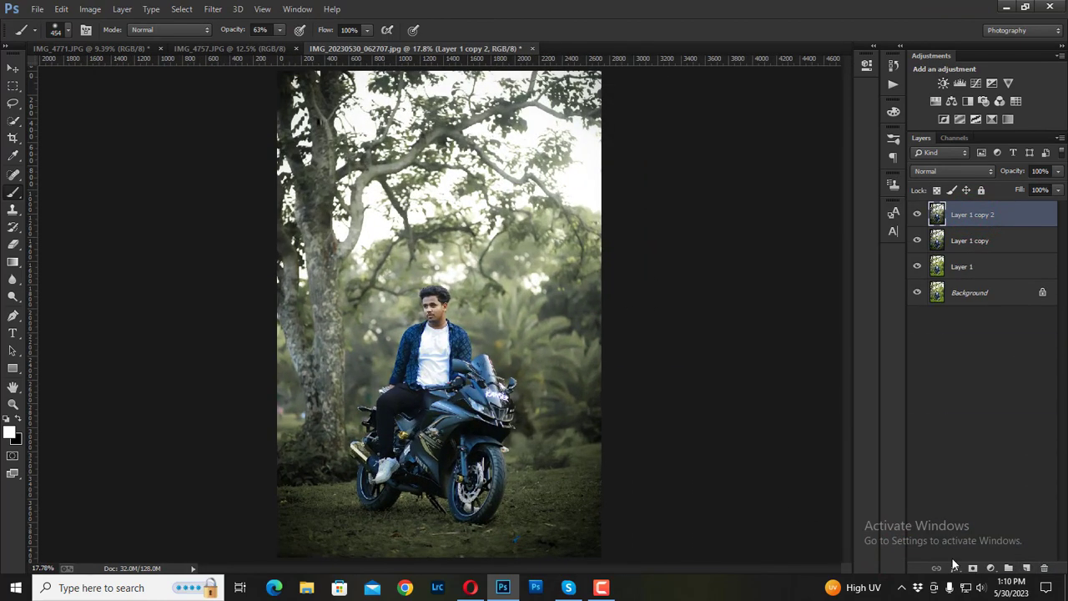
pyautogui.click(990, 568)
pyautogui.click(984, 555)
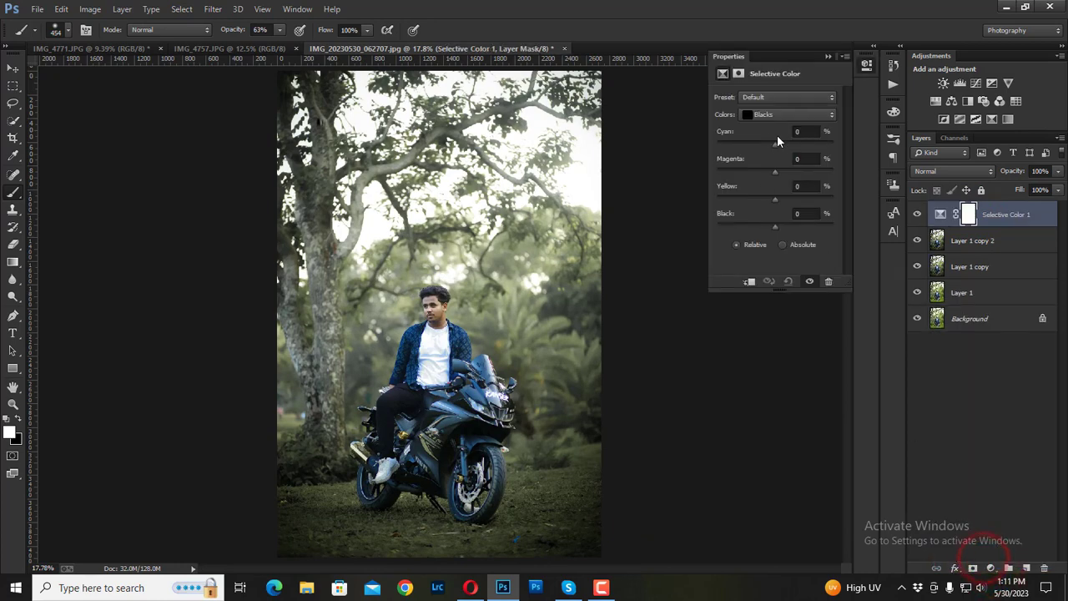
pyautogui.moveTo(777, 140); pyautogui.dragTo(783, 146)
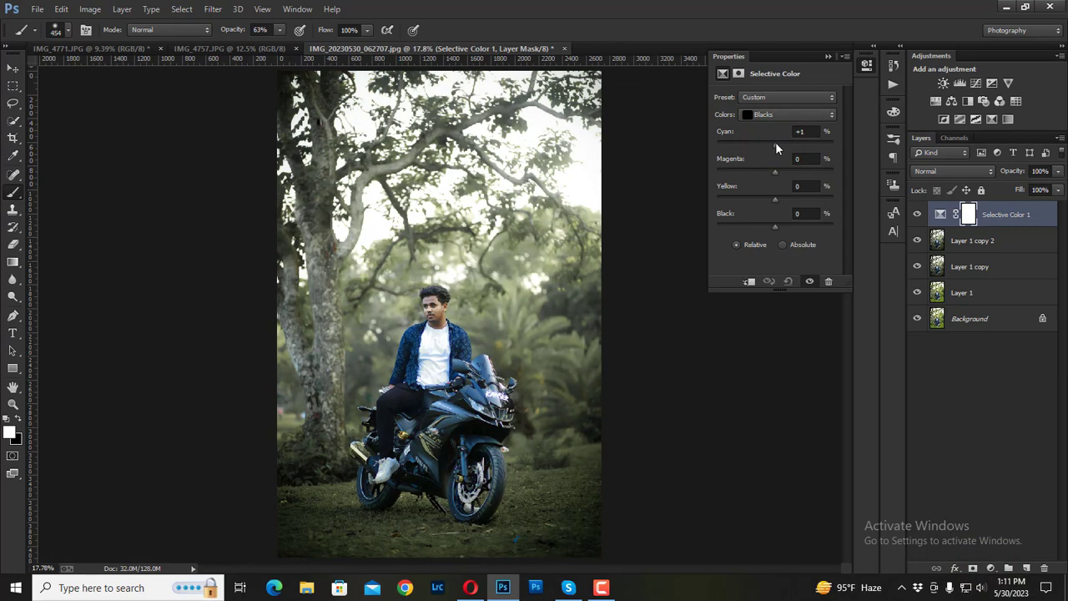
pyautogui.moveTo(774, 171); pyautogui.dragTo(783, 178)
pyautogui.moveTo(774, 226); pyautogui.dragTo(776, 226)
# - Set the Selective Color Whites to Cyan +24, Magenta -11, Yellow +85
pyautogui.click(776, 114)
pyautogui.click(766, 128)
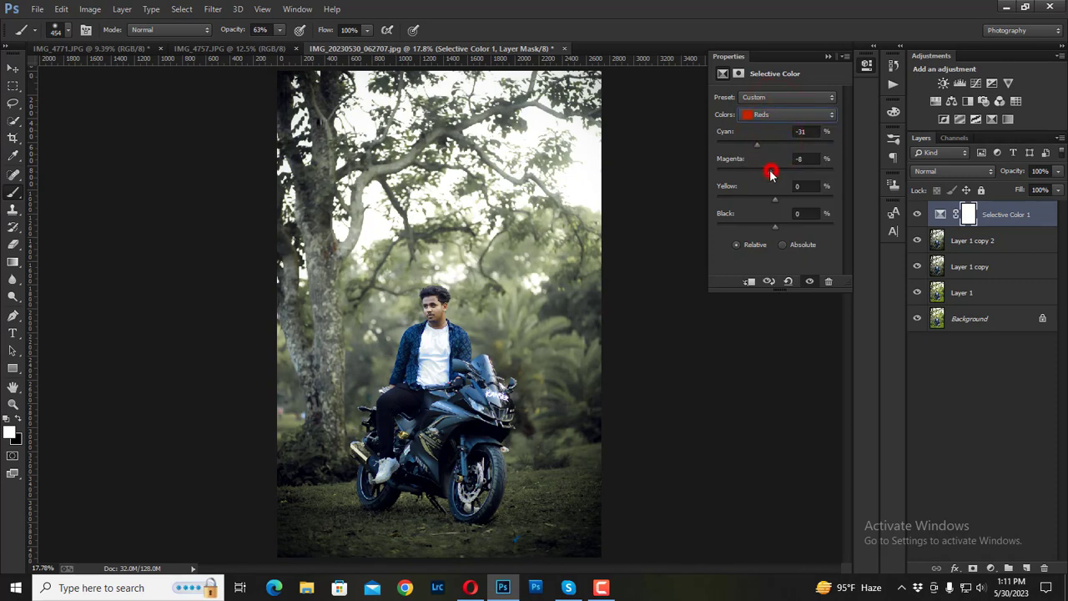
pyautogui.click(765, 114)
pyautogui.click(768, 181)
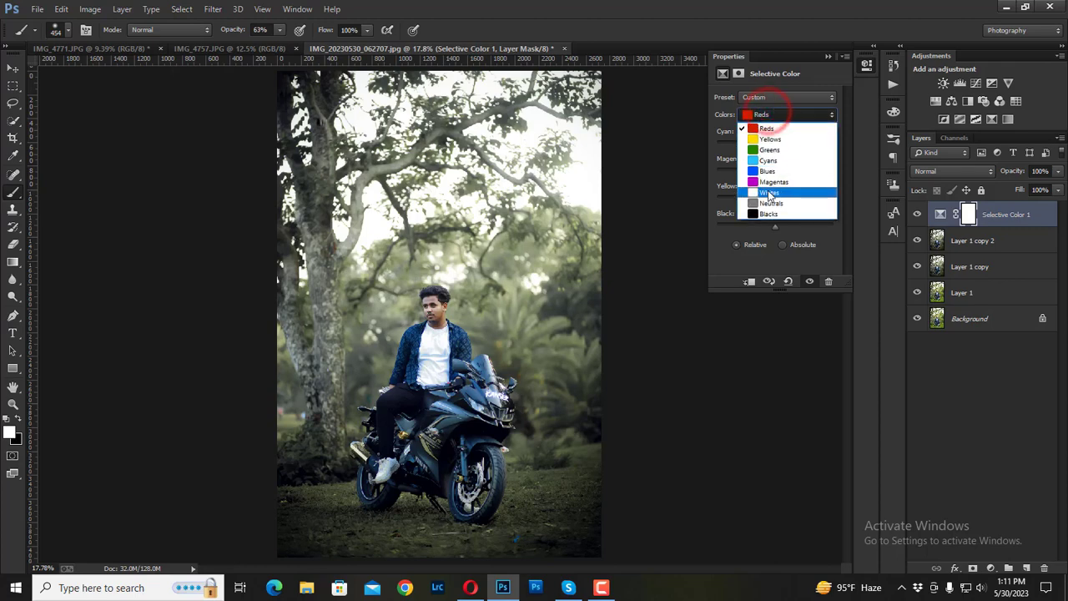
pyautogui.moveTo(775, 141)
pyautogui.mouseDown()
pyautogui.moveTo(707, 142)
pyautogui.moveTo(836, 140)
pyautogui.moveTo(712, 140)
pyautogui.moveTo(784, 146)
pyautogui.moveTo(753, 172)
pyautogui.mouseUp()
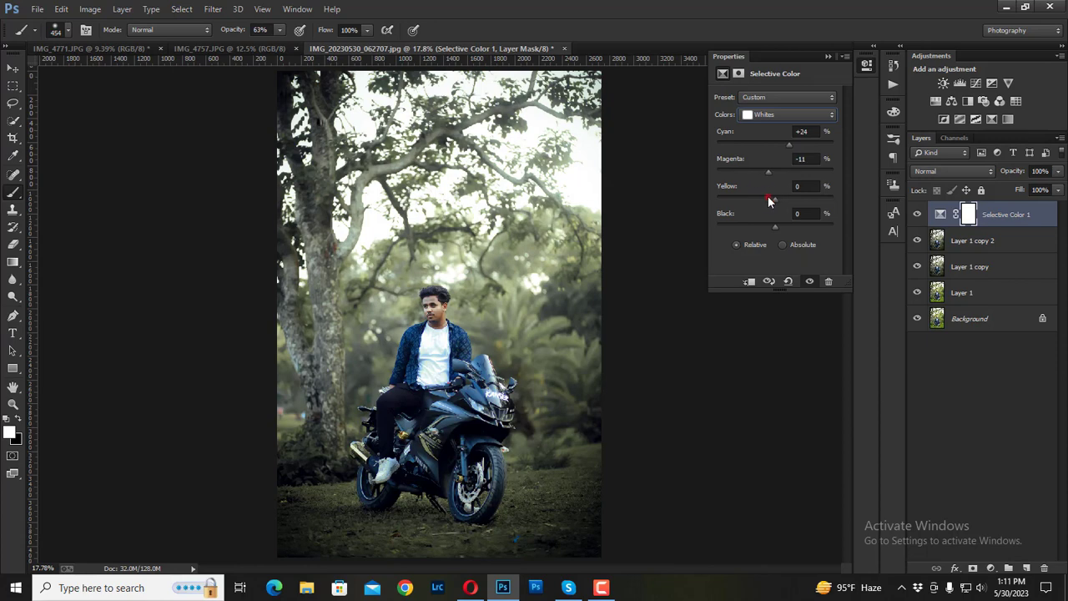
pyautogui.moveTo(769, 201); pyautogui.dragTo(825, 203)
pyautogui.click(829, 59)
# - Merge Layer 1 copy 2 into Selective Color 1 and set up a 43 px Mixer Brush
pyautogui.keyDown('ctrl'); pyautogui.click(977, 240); pyautogui.keyUp('ctrl')
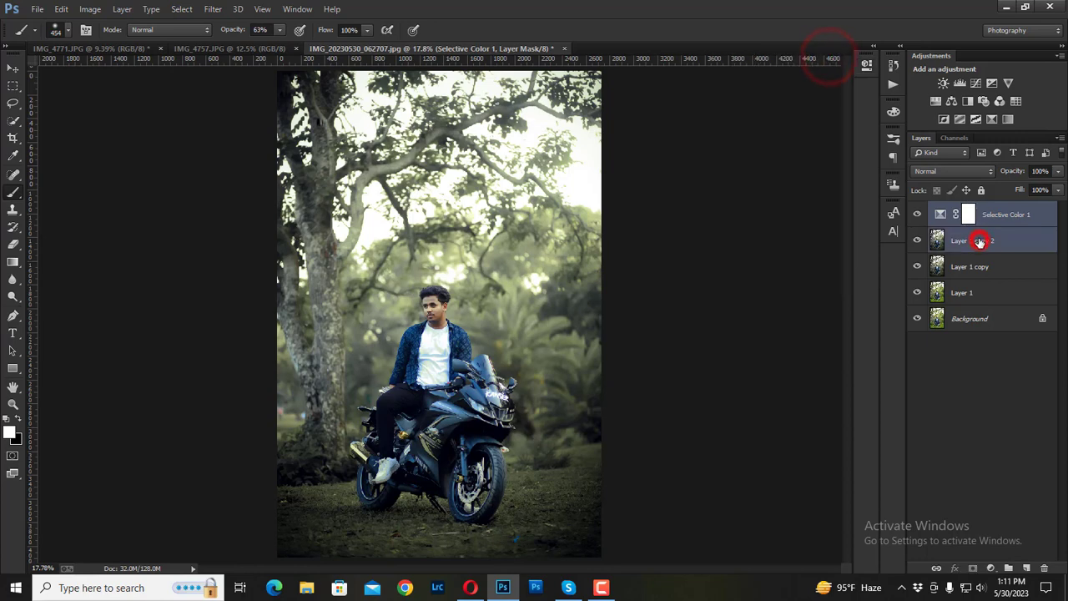
pyautogui.rightClick(977, 240)
pyautogui.click(844, 364)
pyautogui.rightClick(13, 192)
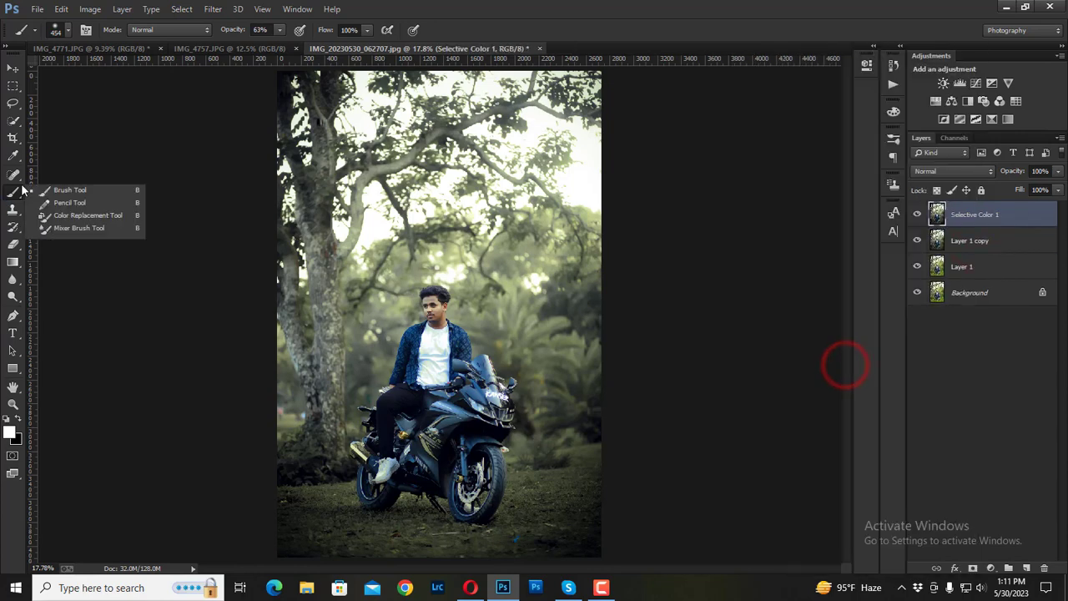
pyautogui.click(50, 231)
pyautogui.scroll(5, 488, 354)
pyautogui.scroll(3, 488, 355)
pyautogui.scroll(3, 484, 355)
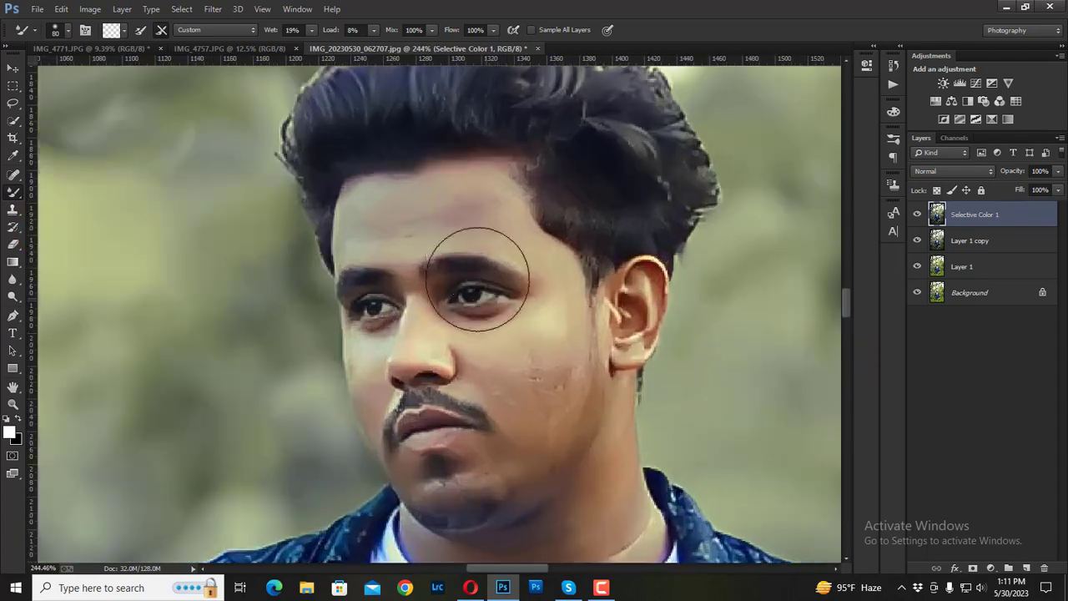
pyautogui.moveTo(434, 219); pyautogui.dragTo(420, 215)
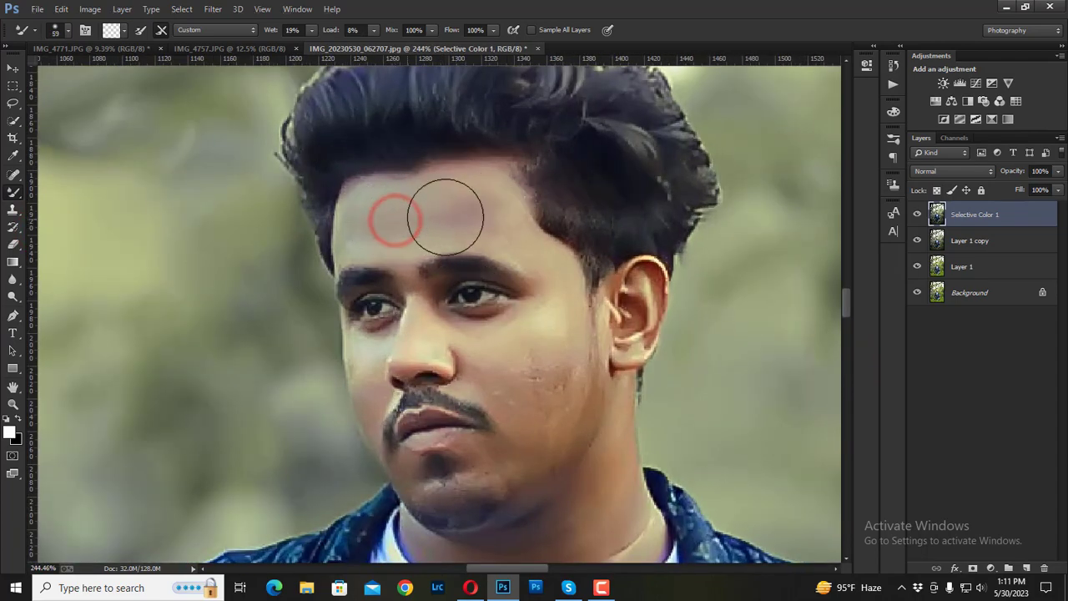
# - Blend the forehead, right cheek, moustache area and chin skin with the Mixer Brush
pyautogui.click(389, 219)
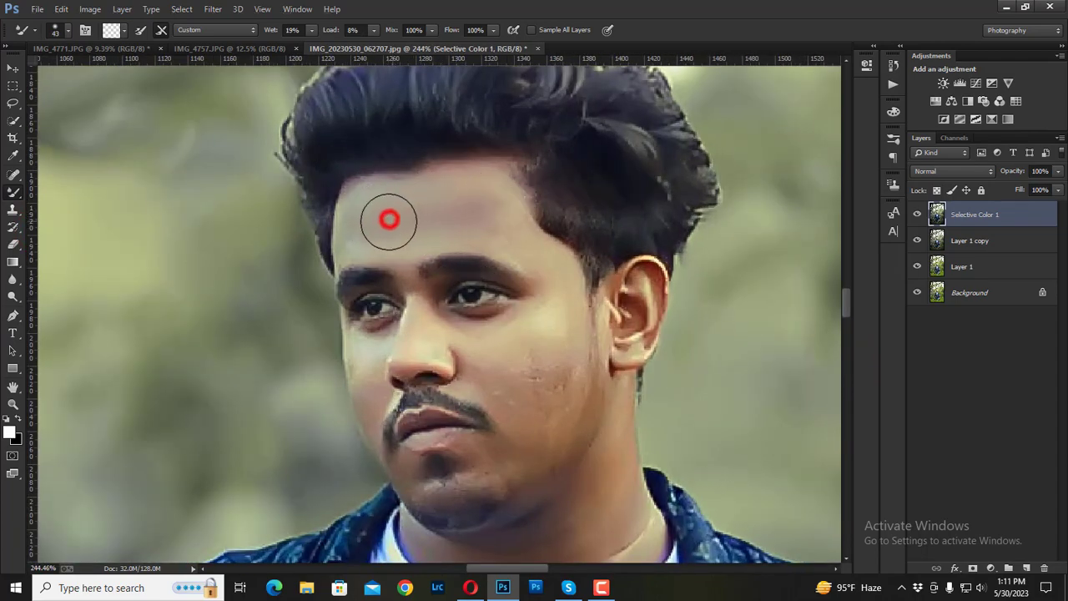
pyautogui.moveTo(542, 268); pyautogui.dragTo(543, 314)
pyautogui.click(545, 372)
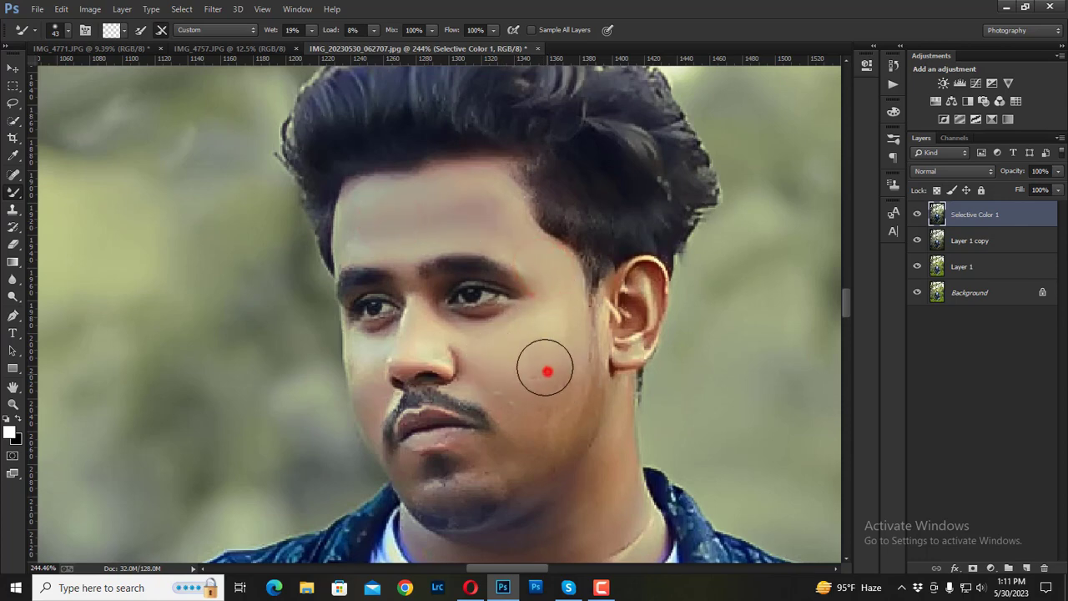
pyautogui.moveTo(489, 389); pyautogui.dragTo(514, 419)
pyautogui.moveTo(570, 370); pyautogui.dragTo(536, 436)
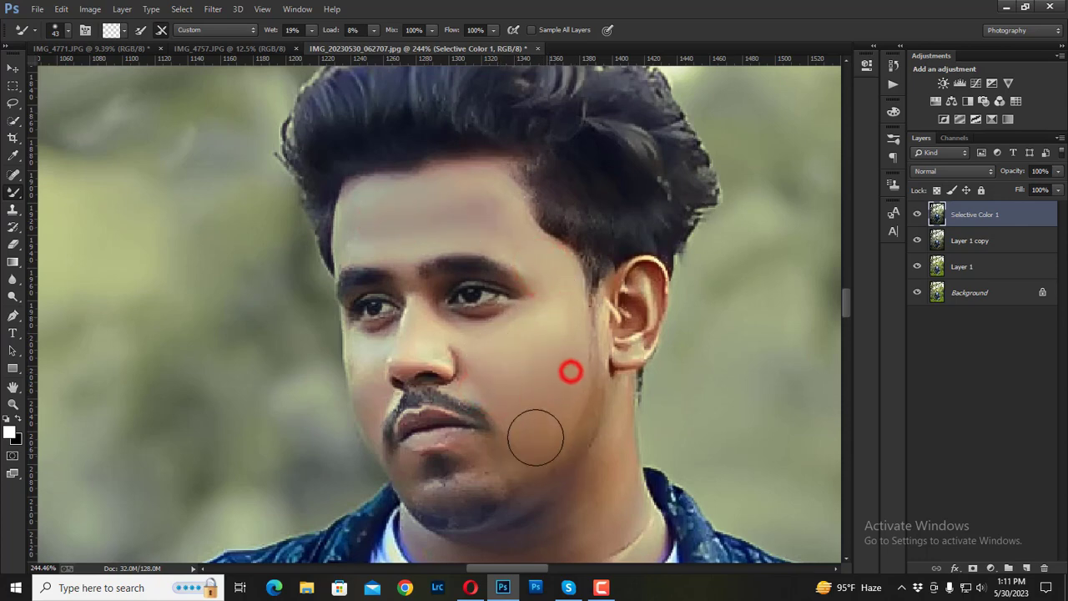
pyautogui.click(520, 450)
pyautogui.click(464, 476)
# - Smooth the skin beside the left eye and nose, the left cheek, the chin and the neck shadow
pyautogui.click(411, 294)
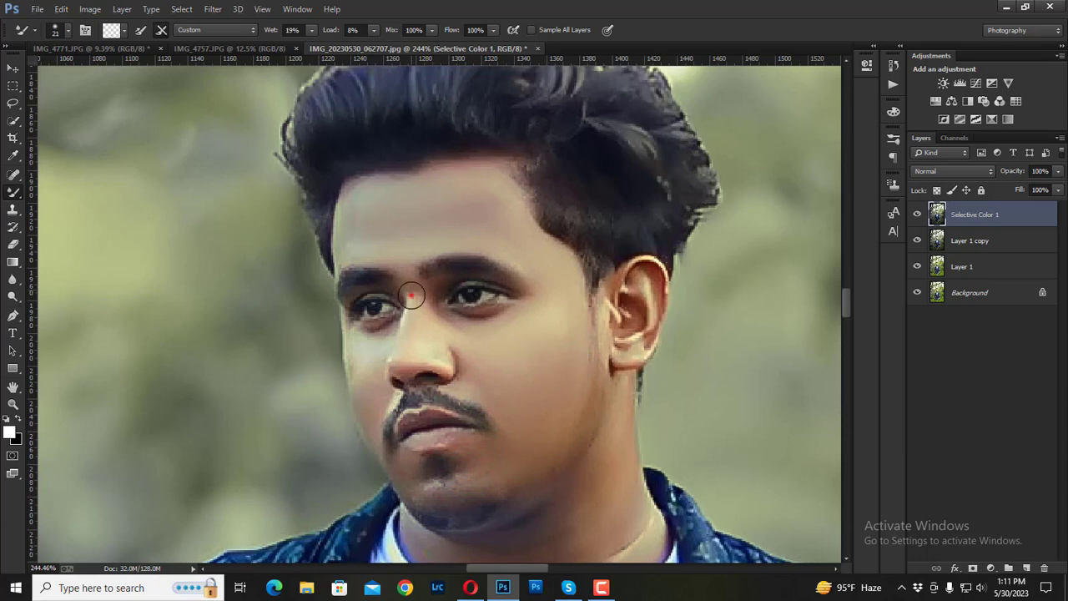
pyautogui.moveTo(465, 349); pyautogui.dragTo(495, 348)
pyautogui.click(367, 355)
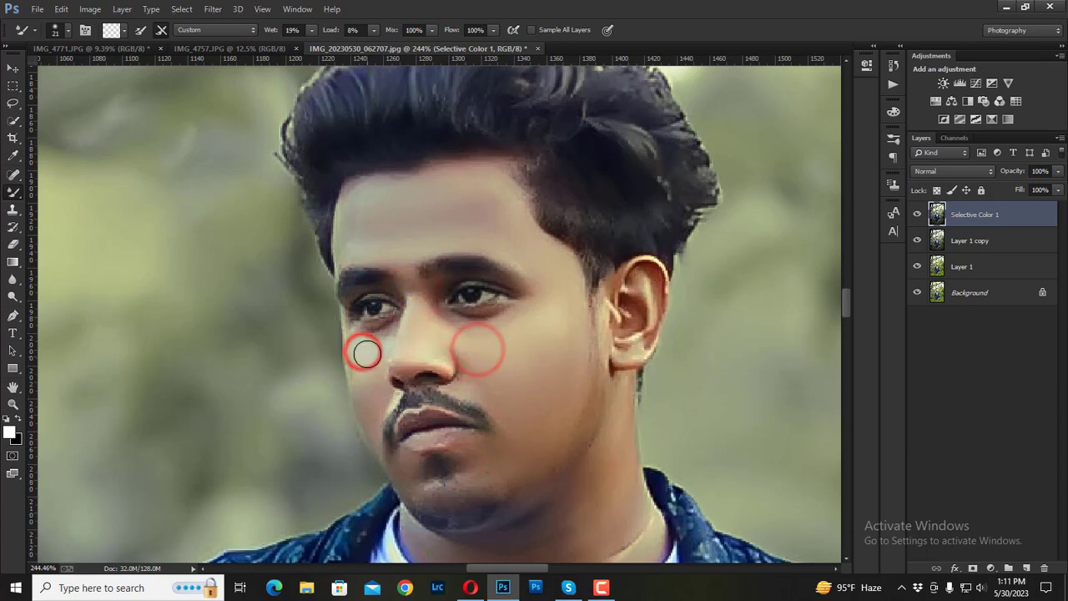
pyautogui.click(438, 507)
pyautogui.click(484, 475)
pyautogui.scroll(-3, 532, 370)
pyautogui.click(531, 369)
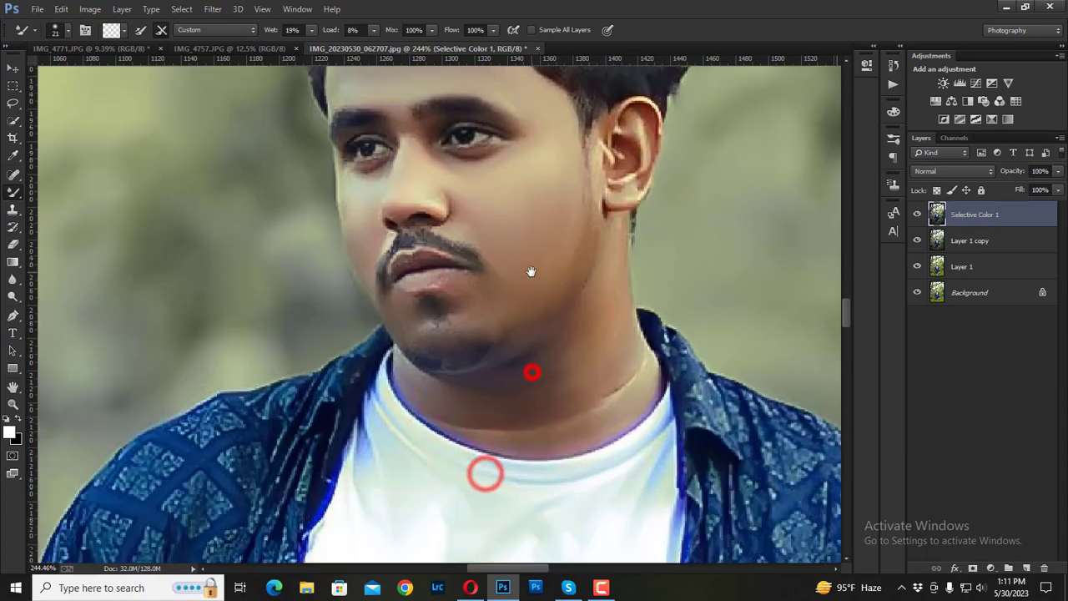
pyautogui.click(582, 335)
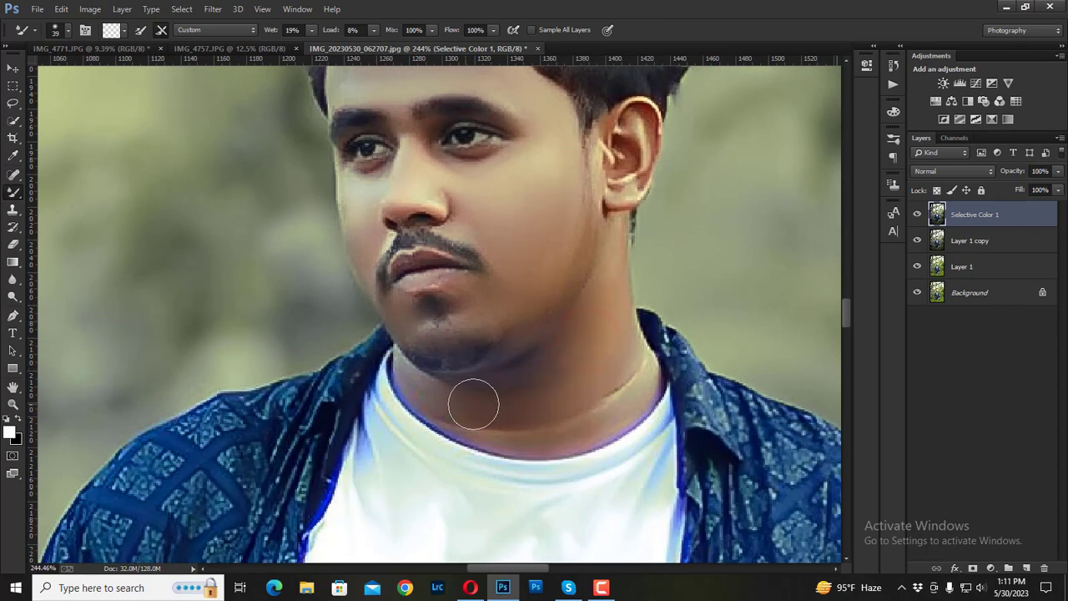
pyautogui.scroll(-5, 589, 314)
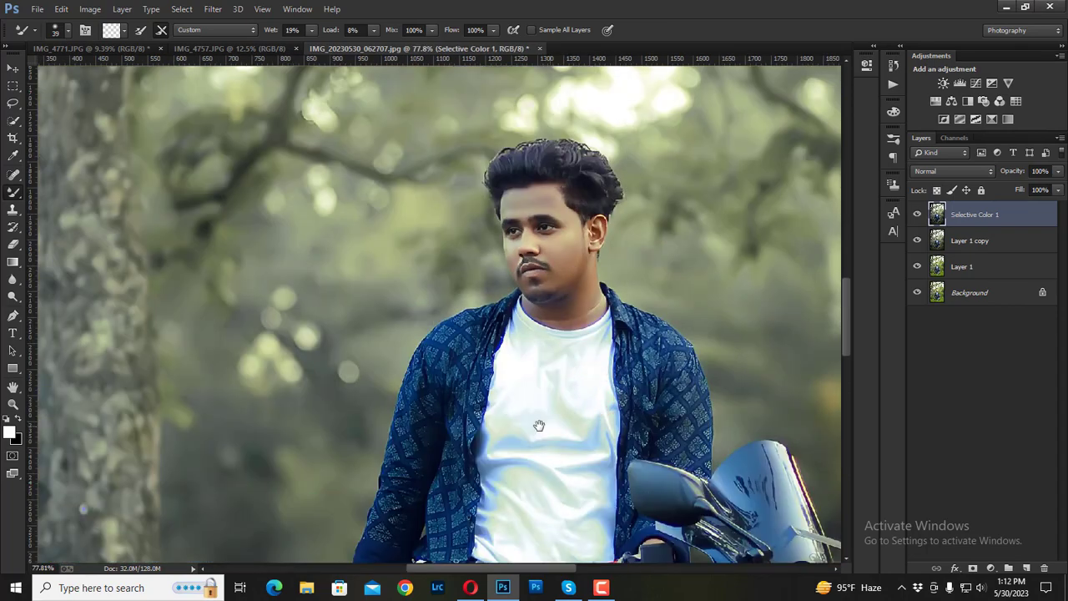
pyautogui.scroll(-3, 538, 425)
pyautogui.scroll(-2, 506, 347)
pyautogui.scroll(-2, 506, 348)
# - Toggle Selective Color 1's visibility repeatedly to compare before and after, leaving it visible
pyautogui.click(917, 216)
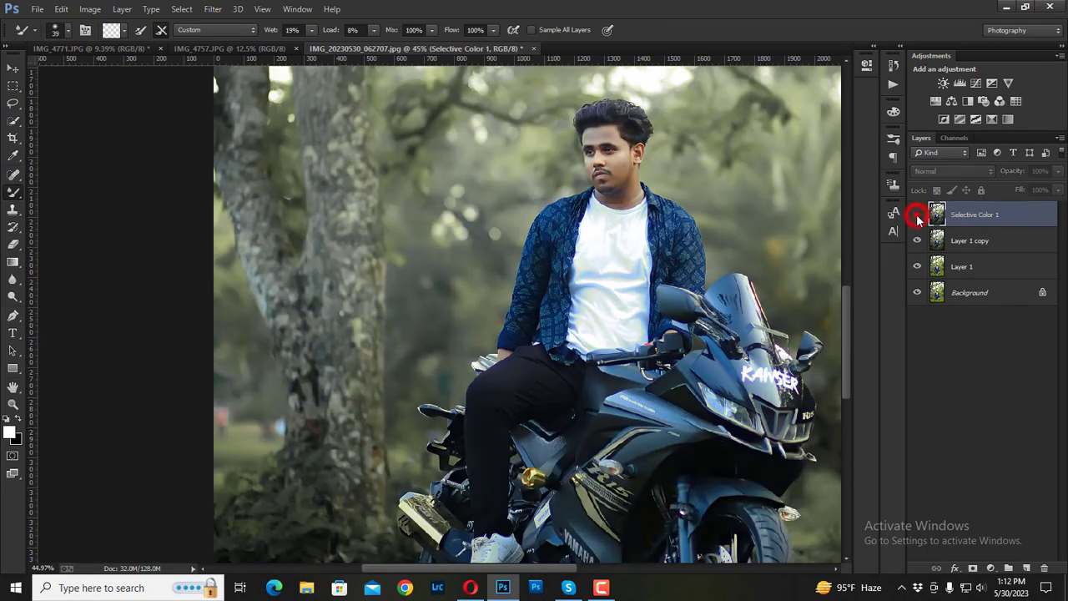
pyautogui.click(917, 216)
pyautogui.click(917, 215)
pyautogui.click(917, 215)
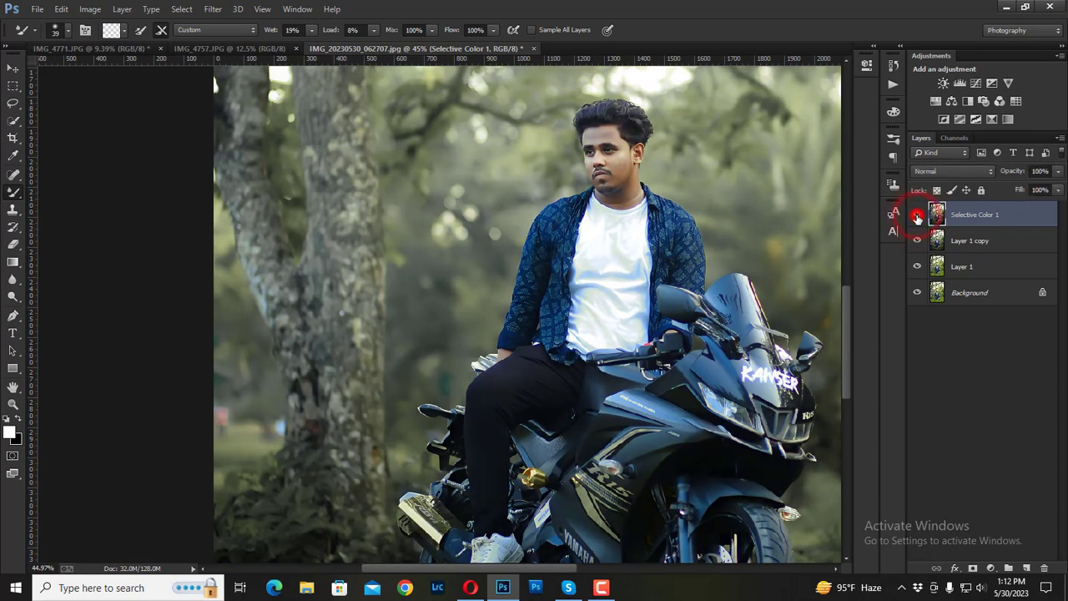
pyautogui.click(917, 215)
pyautogui.click(917, 215)
pyautogui.click(917, 215)
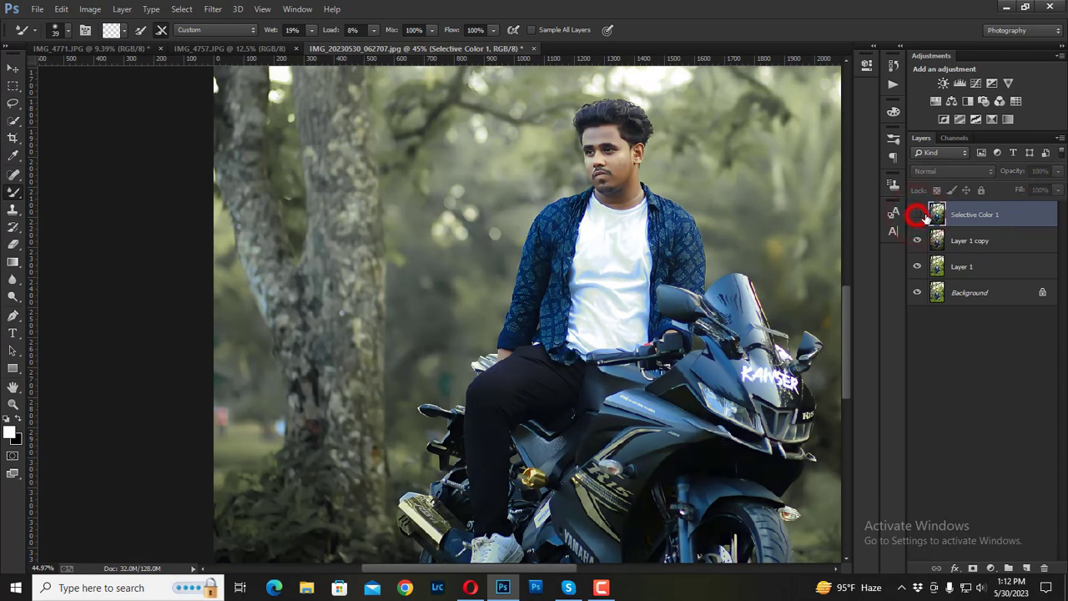
pyautogui.click(917, 215)
pyautogui.click(984, 214)
# - Add a layer mask to Selective Color 1 and start painting the white shirt with the Brush Tool
pyautogui.click(972, 568)
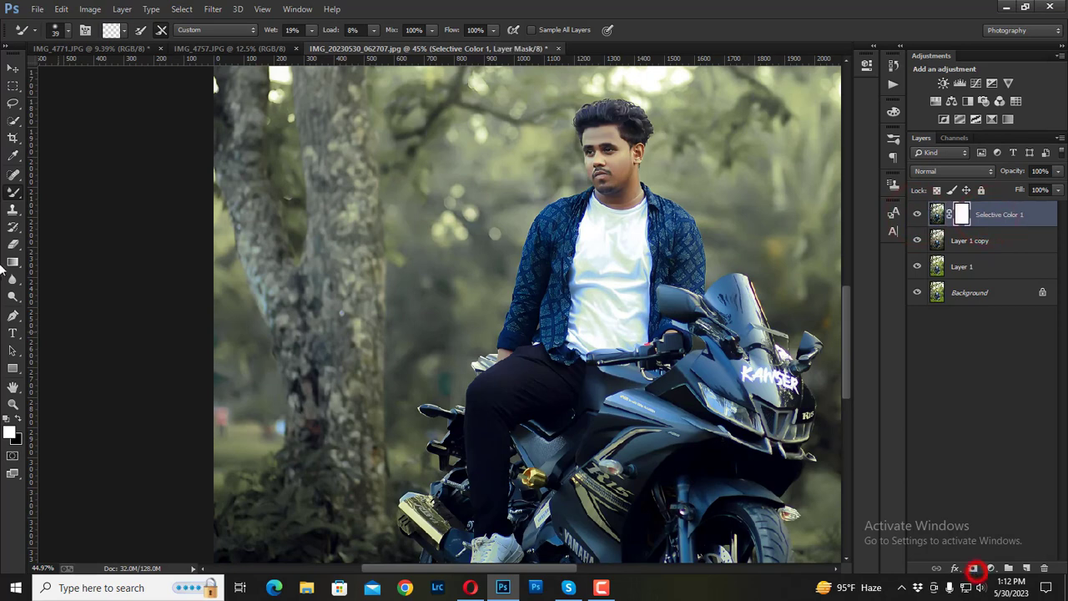
pyautogui.rightClick(12, 192)
pyautogui.click(60, 194)
pyautogui.scroll(3, 642, 314)
pyautogui.click(603, 286)
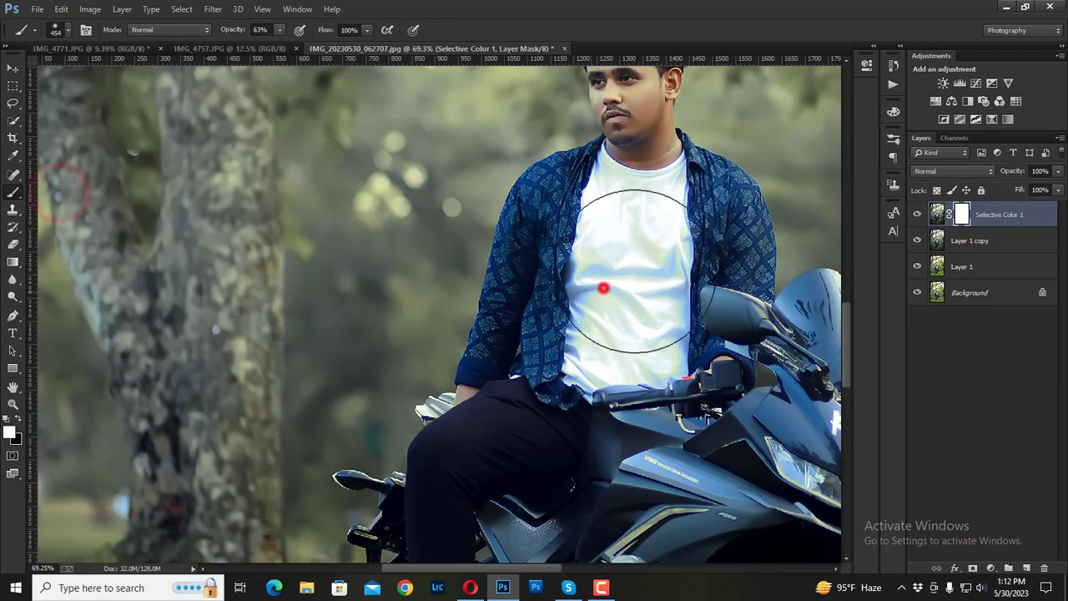
pyautogui.click(639, 269)
# - Set brush opacity to 100% and paint over the shirt's shadowed areas to brighten them
pyautogui.click(259, 29)
pyautogui.write('100')
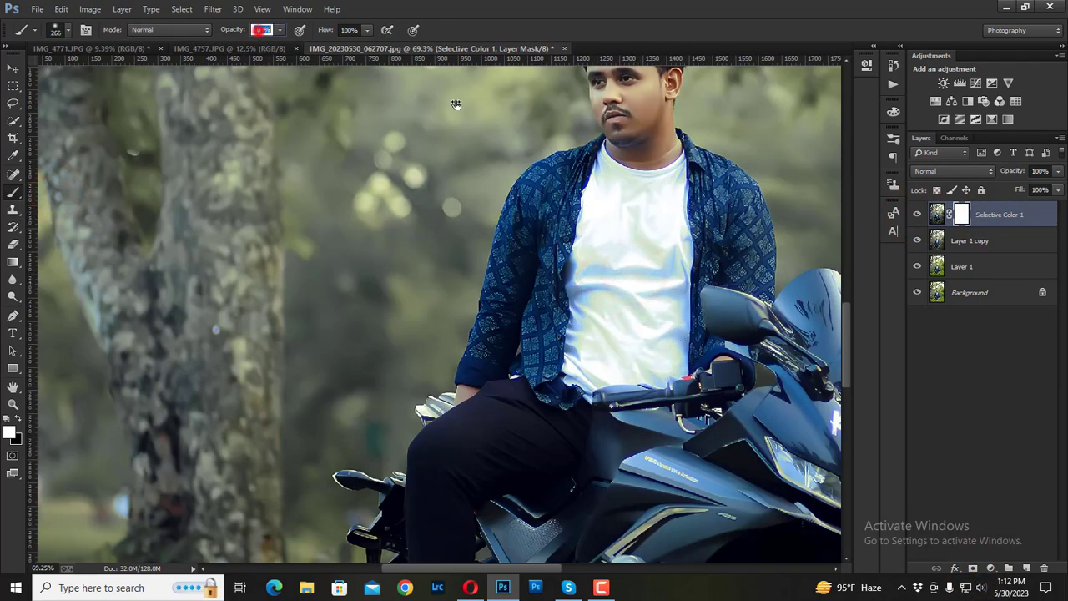
pyautogui.click(655, 251)
pyautogui.click(668, 205)
pyautogui.moveTo(663, 354); pyautogui.dragTo(639, 226)
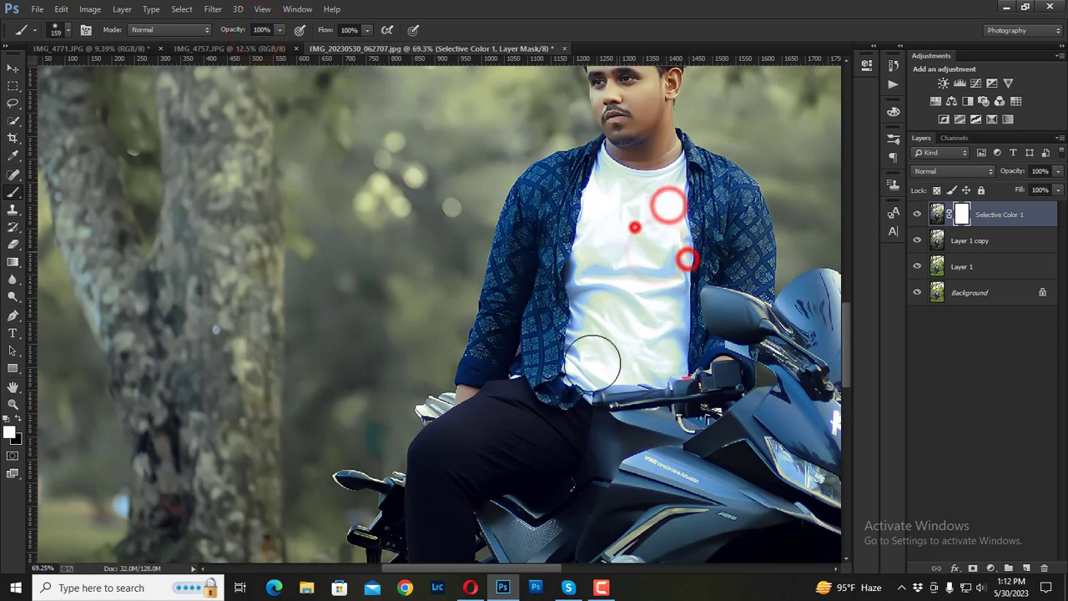
pyautogui.moveTo(600, 367); pyautogui.dragTo(643, 389)
pyautogui.click(976, 242)
# - Merge Layer 1 copy into Selective Color 1, then undo twice, also removing its mask
pyautogui.rightClick(976, 242)
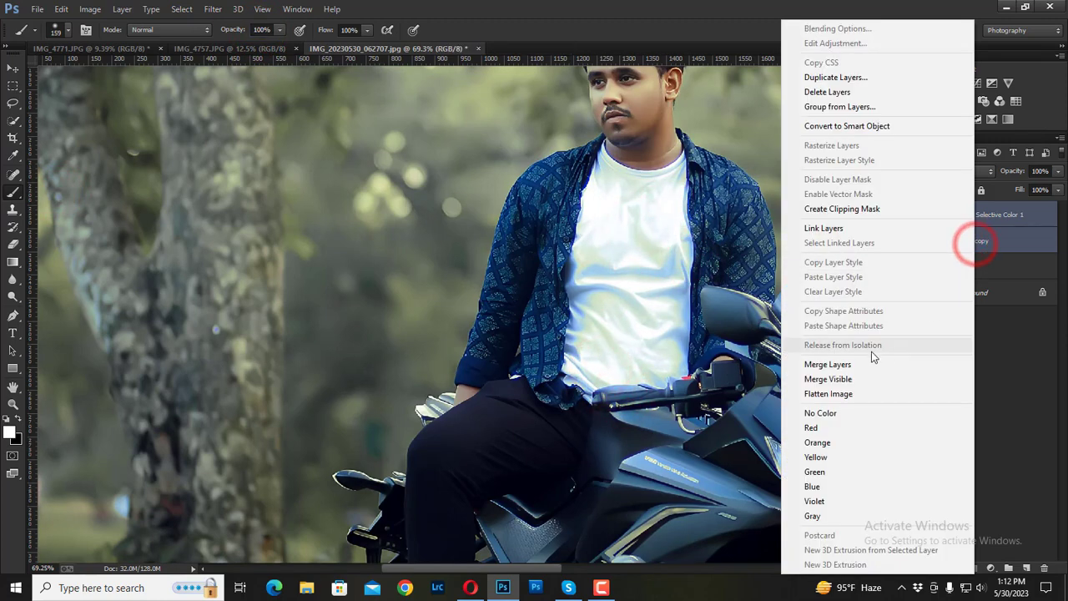
pyautogui.click(850, 362)
pyautogui.hotkey('ctrl', '0')
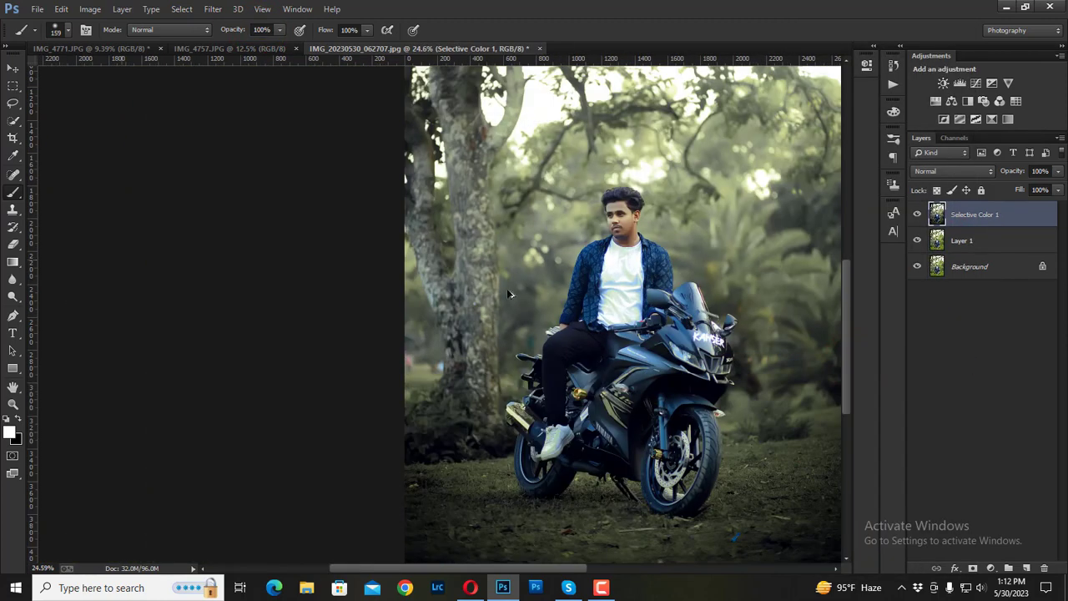
pyautogui.scroll(-2, 584, 292)
pyautogui.scroll(1, 505, 329)
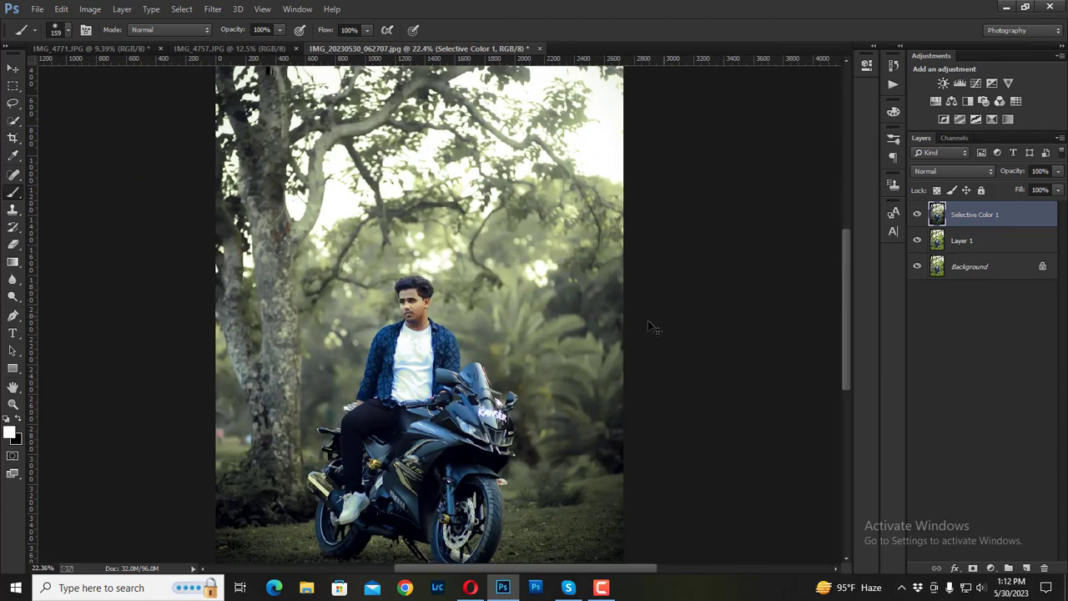
pyautogui.hotkey('ctrl', 'z')
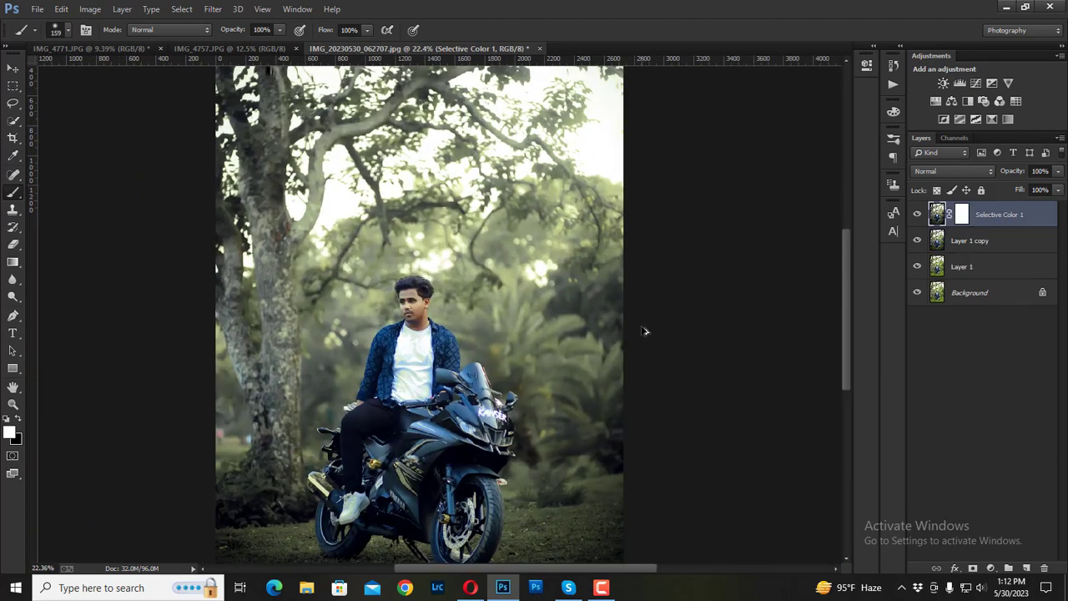
pyautogui.hotkey('ctrl', 'alt', 'z')
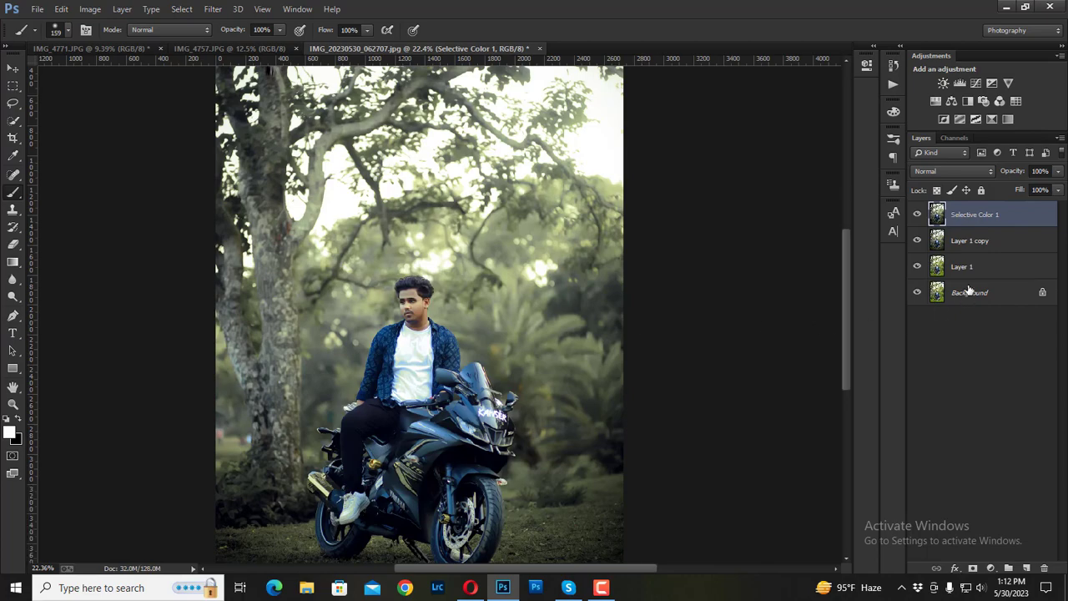
# - Merge Layer 1 copy down into Layer 1 instead
pyautogui.rightClick(976, 240)
pyautogui.click(854, 366)
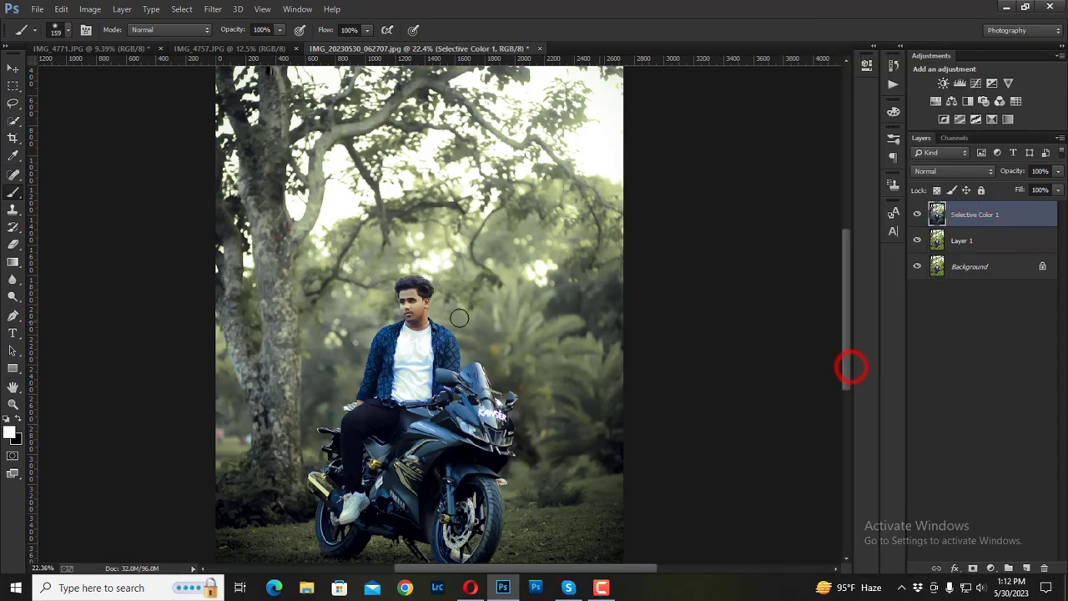
pyautogui.scroll(-2, 457, 322)
pyautogui.scroll(2, 457, 322)
# - Quick-select the man's face, neck, left cheek and jaw, and hair
pyautogui.scroll(2, 457, 322)
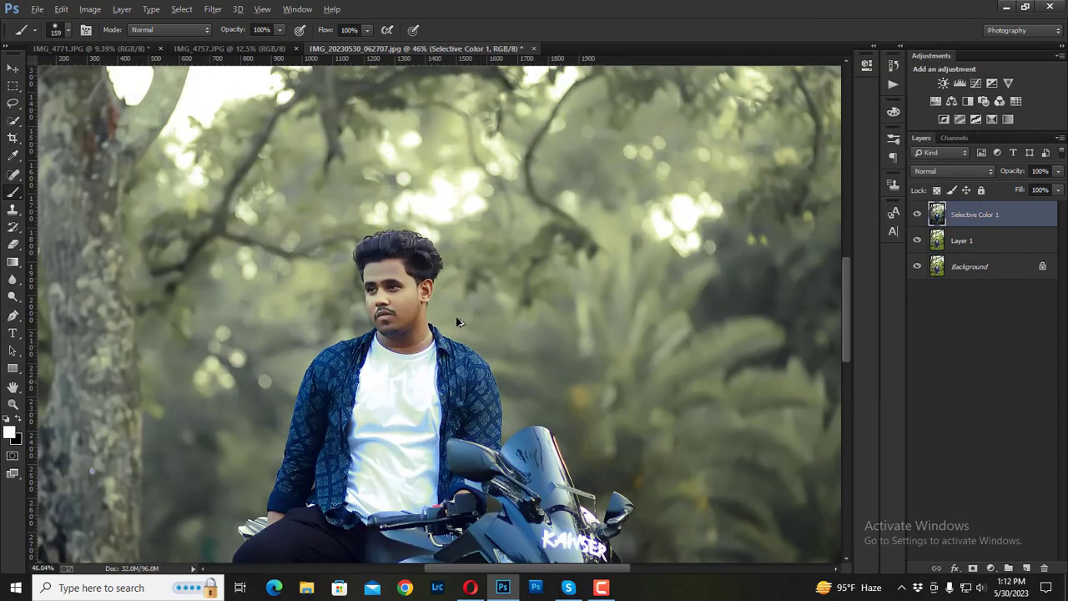
pyautogui.scroll(-1, 457, 322)
pyautogui.scroll(2, 457, 322)
pyautogui.scroll(2, 457, 322)
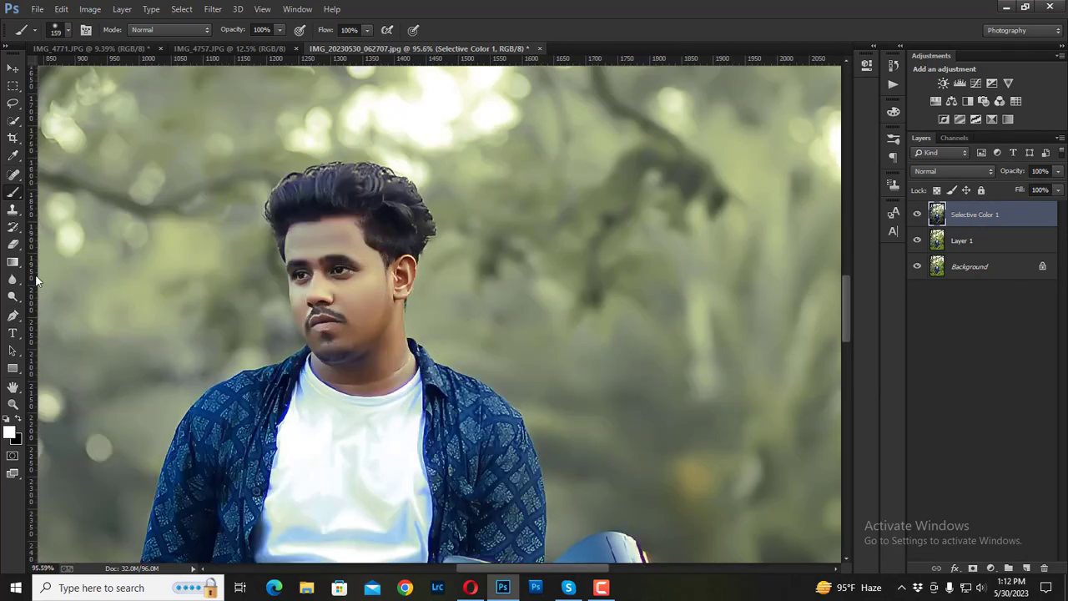
pyautogui.click(13, 119)
pyautogui.moveTo(360, 294); pyautogui.dragTo(376, 367)
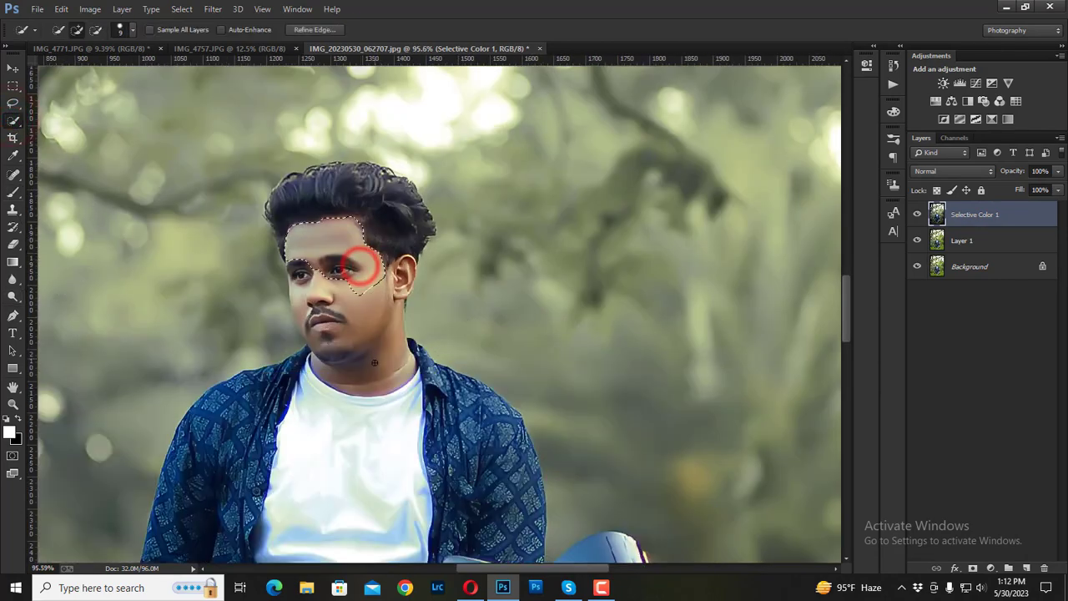
pyautogui.moveTo(308, 302); pyautogui.dragTo(313, 327)
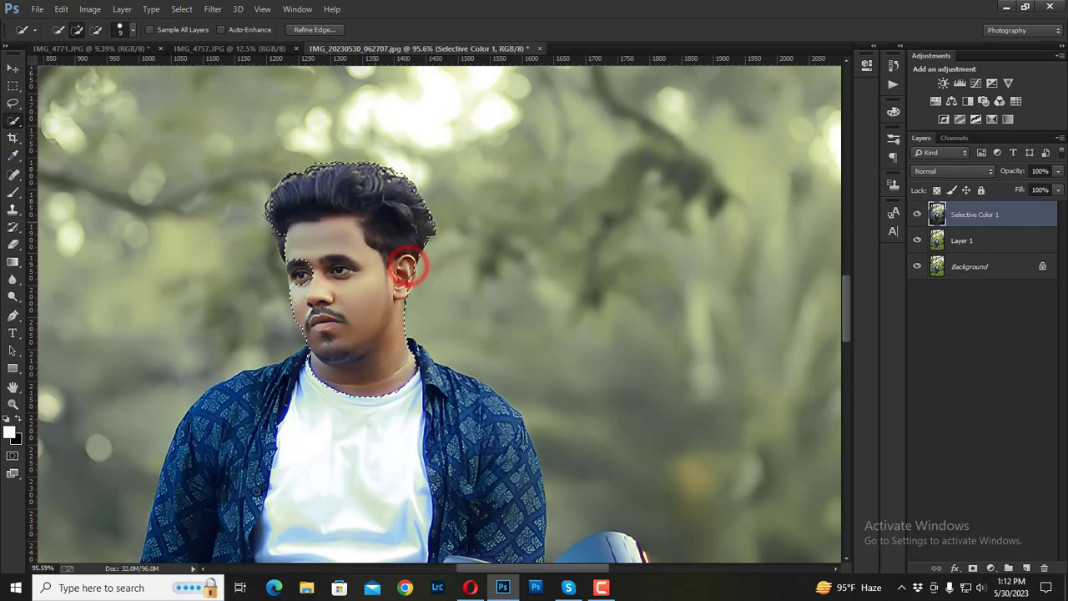
pyautogui.moveTo(406, 265); pyautogui.dragTo(405, 272)
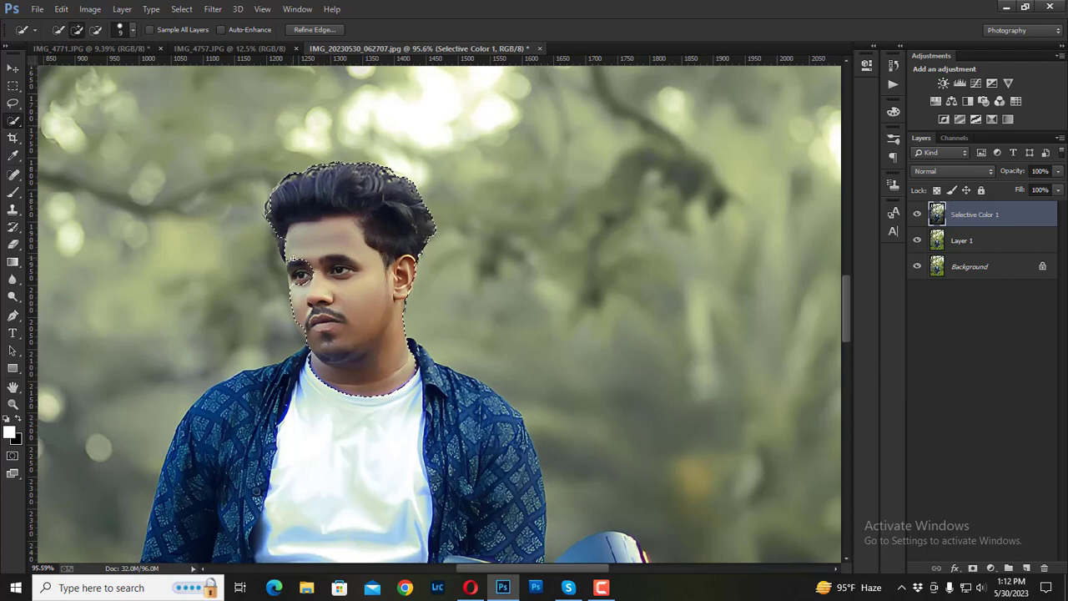
# - Open Filter > Camera Raw Filter on the selection
pyautogui.click(293, 269)
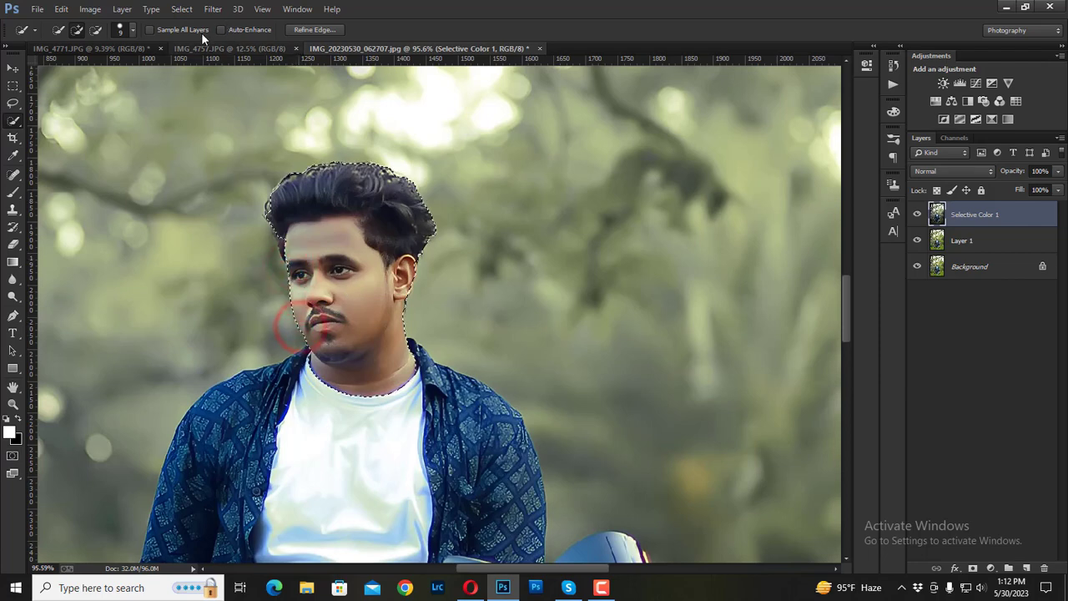
pyautogui.click(213, 9)
pyautogui.click(239, 85)
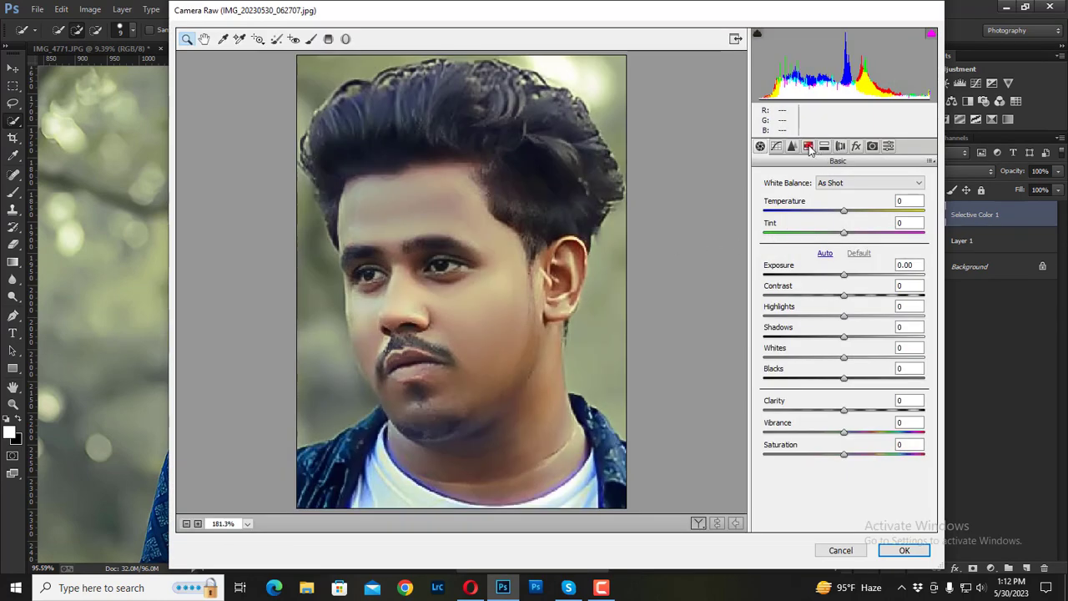
# - In Camera Raw's HSL panel, shift the Greens hue to -41
pyautogui.click(808, 147)
pyautogui.click(764, 198)
pyautogui.moveTo(843, 307); pyautogui.dragTo(790, 307)
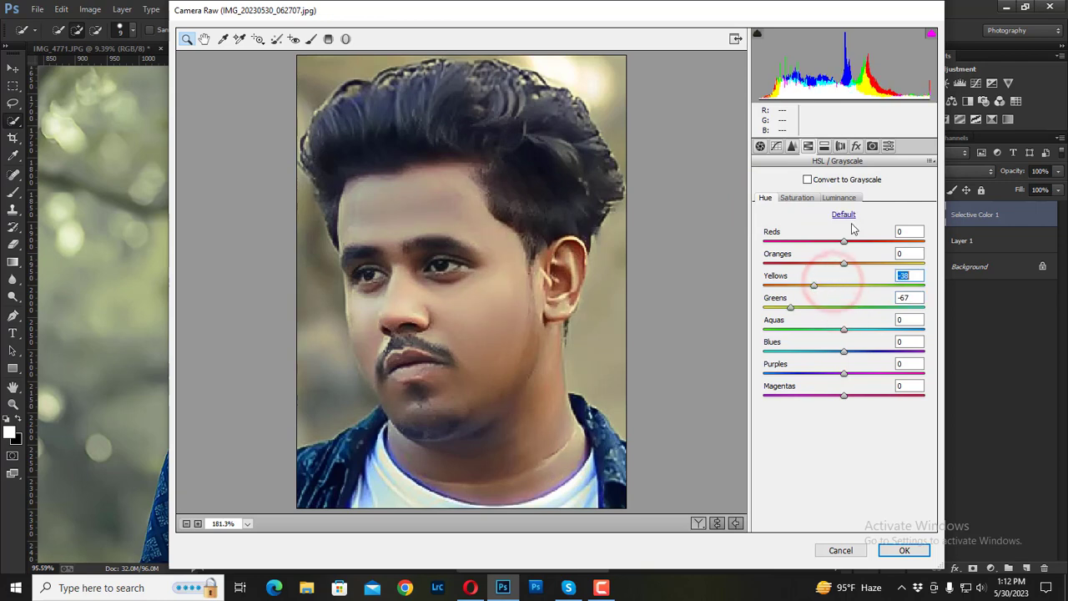
# - Raise Oranges luminance to +36, lower Oranges saturation to -16, and apply the Camera Raw changes
pyautogui.click(838, 198)
pyautogui.moveTo(843, 264)
pyautogui.mouseDown()
pyautogui.moveTo(860, 261)
pyautogui.moveTo(830, 262)
pyautogui.moveTo(915, 242)
pyautogui.moveTo(874, 248)
pyautogui.moveTo(874, 276)
pyautogui.moveTo(824, 290)
pyautogui.mouseUp()
pyautogui.click(797, 197)
pyautogui.click(838, 198)
pyautogui.click(794, 198)
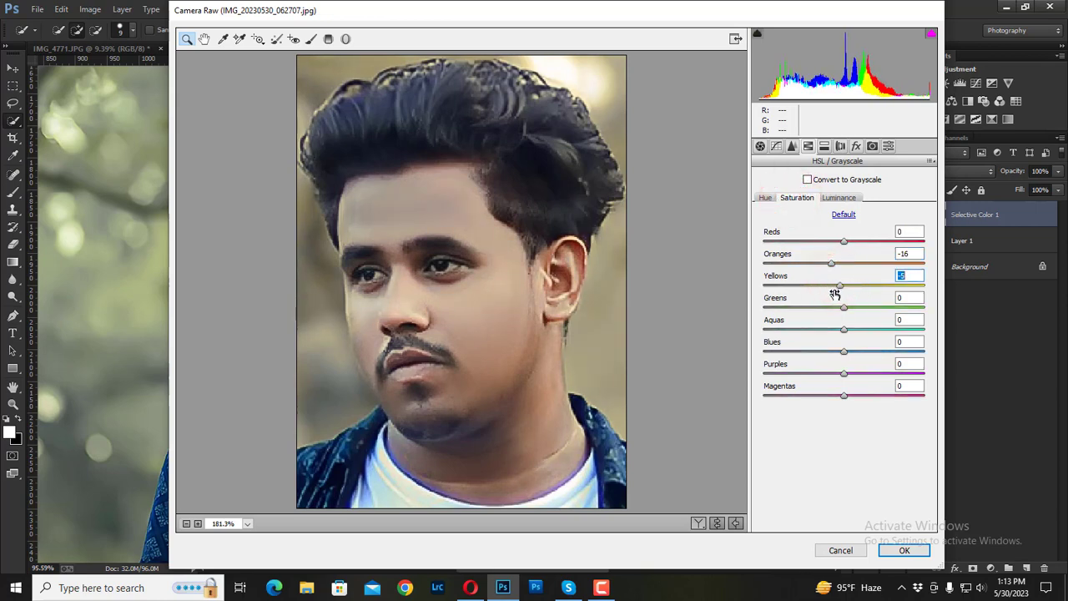
pyautogui.click(903, 551)
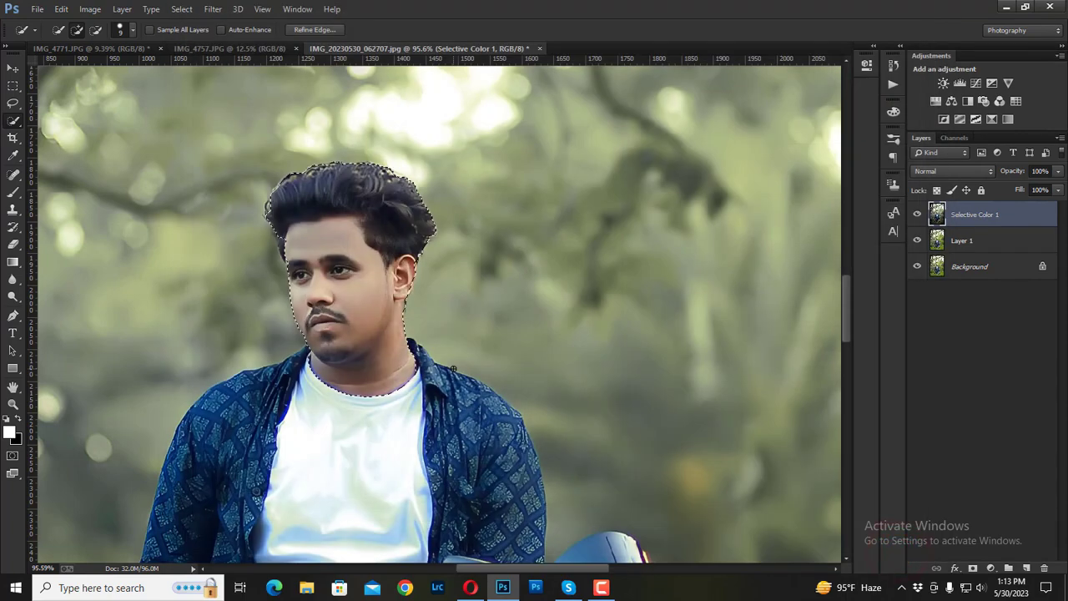
# - Deselect, then quick-select the man's head and neck afresh
pyautogui.hotkey('ctrl', 'd')
pyautogui.scroll(-3, 482, 352)
pyautogui.scroll(-2, 482, 352)
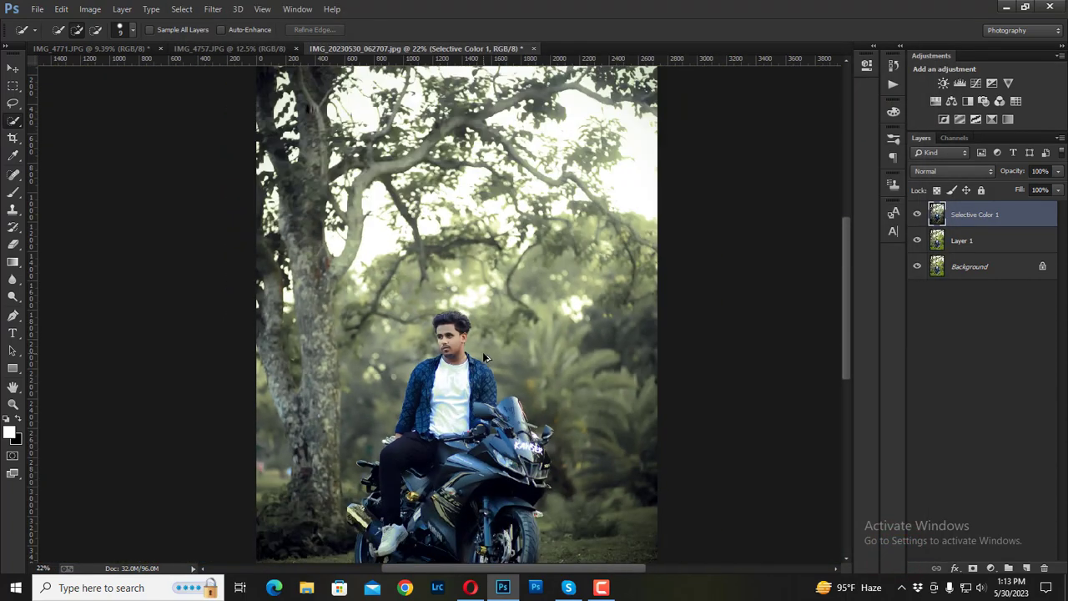
pyautogui.scroll(1, 435, 364)
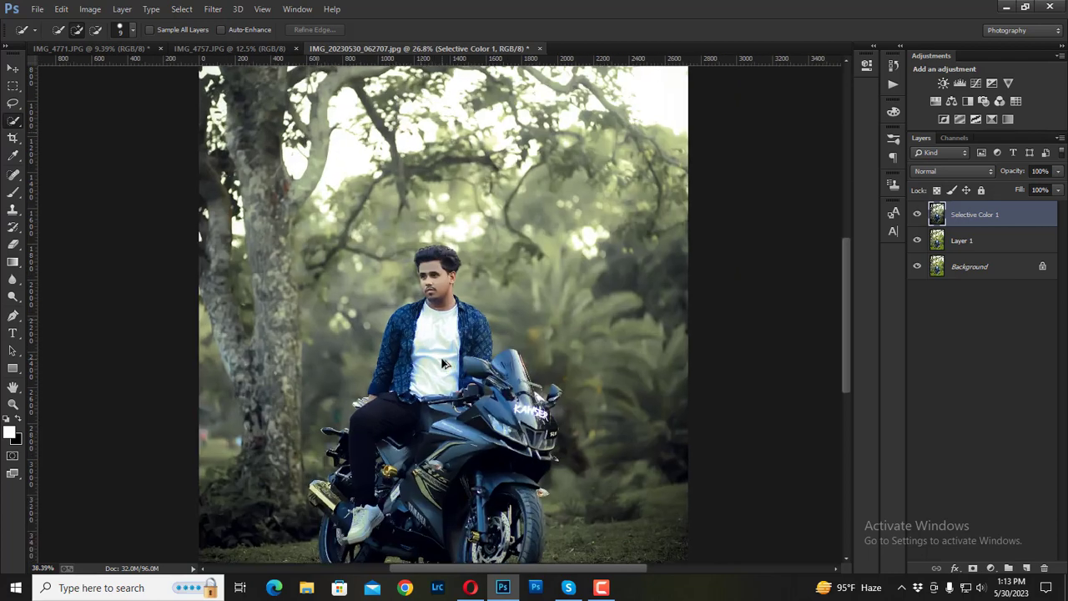
pyautogui.scroll(1, 441, 362)
pyautogui.scroll(2, 438, 296)
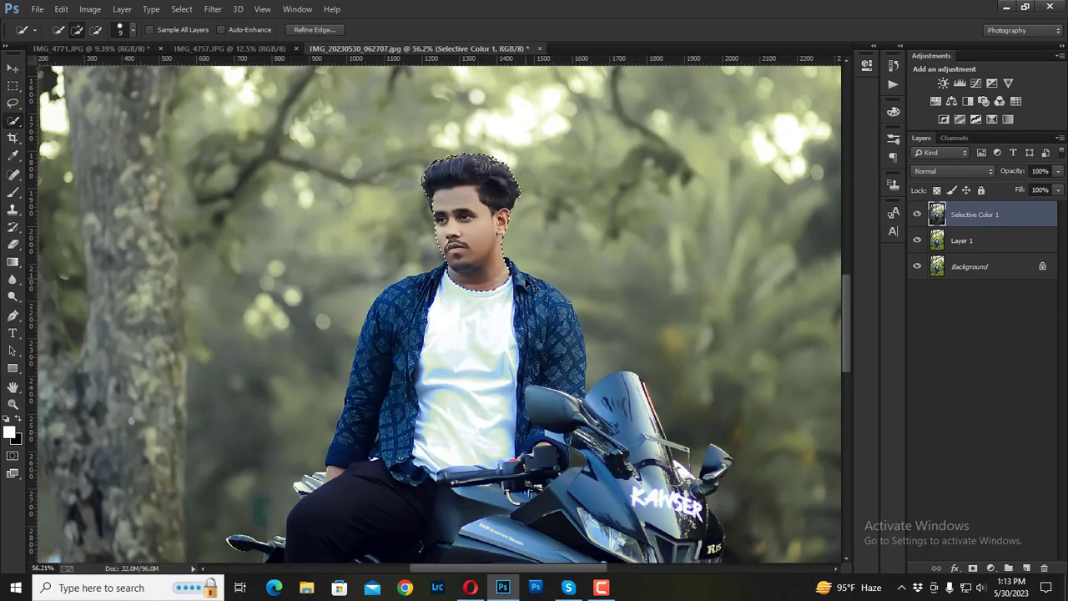
pyautogui.moveTo(498, 287); pyautogui.dragTo(467, 166)
pyautogui.scroll(2, 575, 225)
pyautogui.scroll(1, 633, 231)
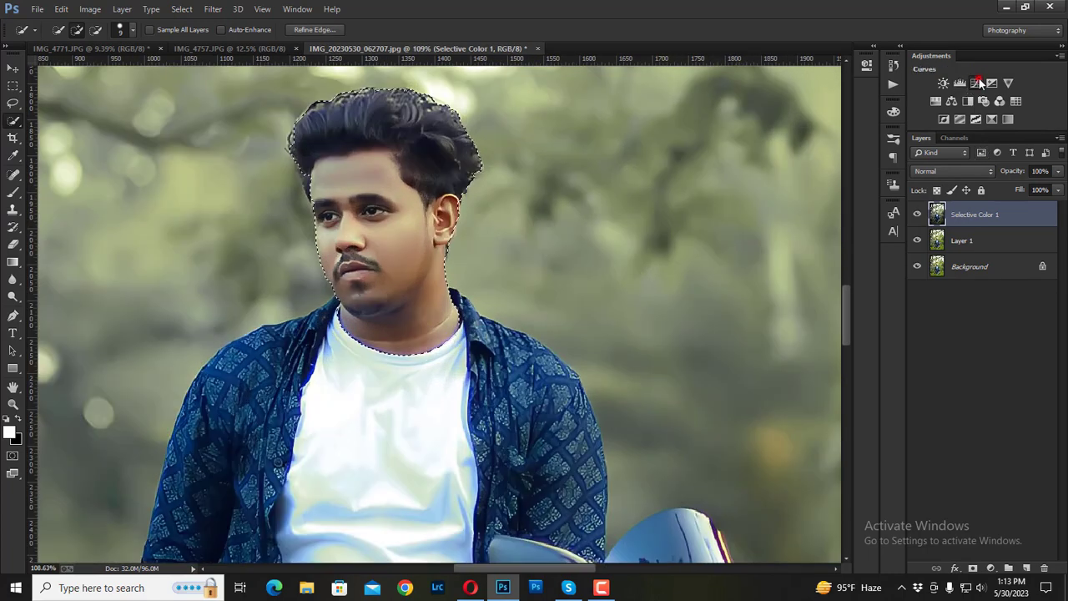
# - Add a Curves layer raised to brighten the head, and merge it with Selective Color 1
pyautogui.click(980, 83)
pyautogui.moveTo(786, 174); pyautogui.dragTo(786, 160)
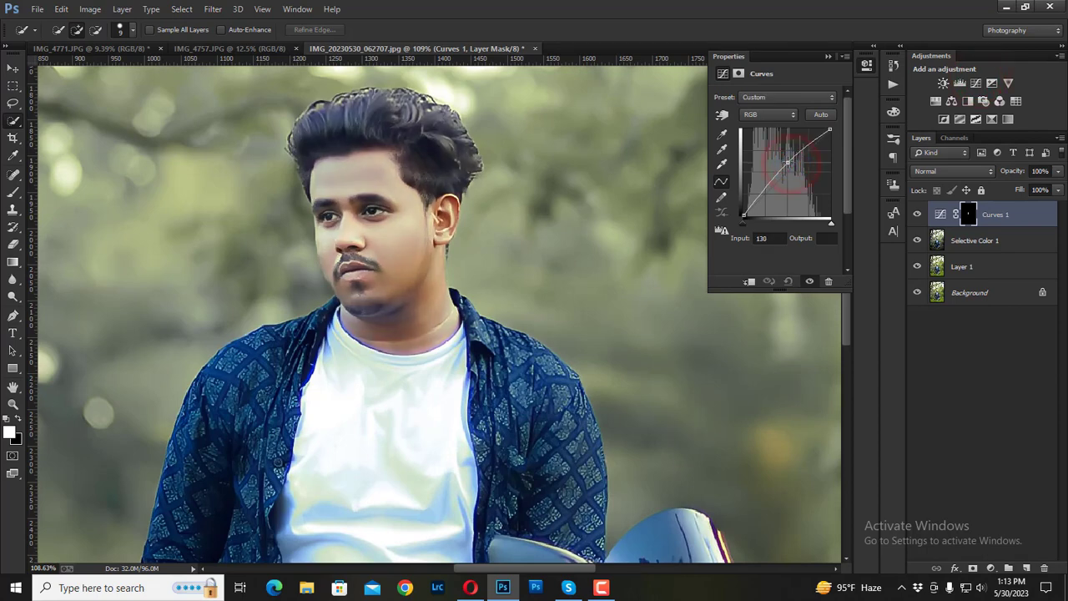
pyautogui.click(829, 59)
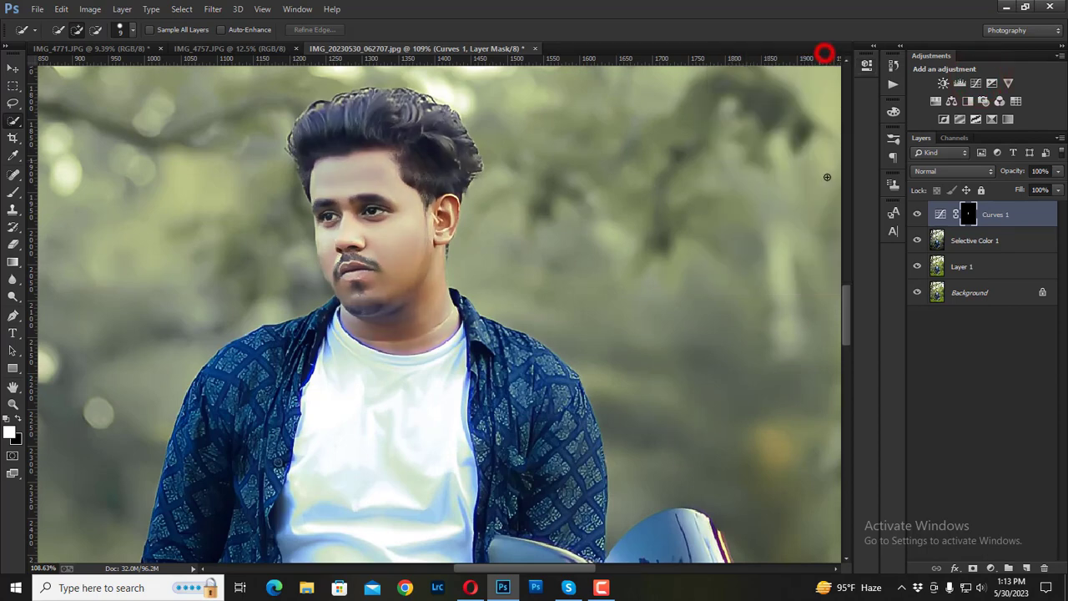
pyautogui.keyDown('shift'); pyautogui.click(989, 239); pyautogui.keyUp('shift')
pyautogui.rightClick(991, 240)
pyautogui.click(843, 364)
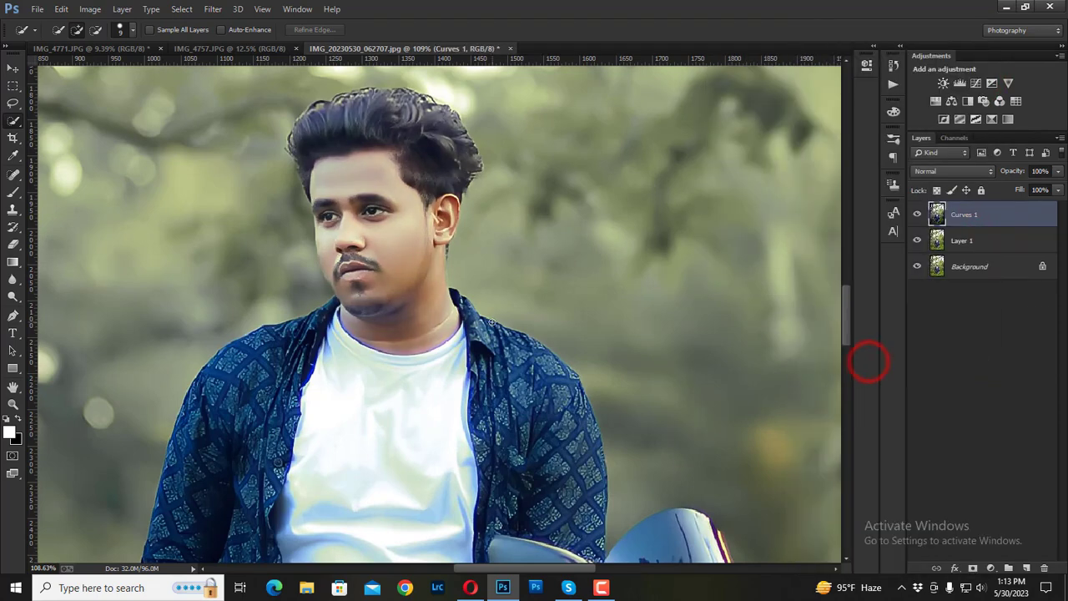
# - Duplicate the merged Curves 1 layer twice, creating Curves 1 copy and Curves 1 copy 2
pyautogui.scroll(-1, 434, 309)
pyautogui.hotkey('ctrl', 'j')
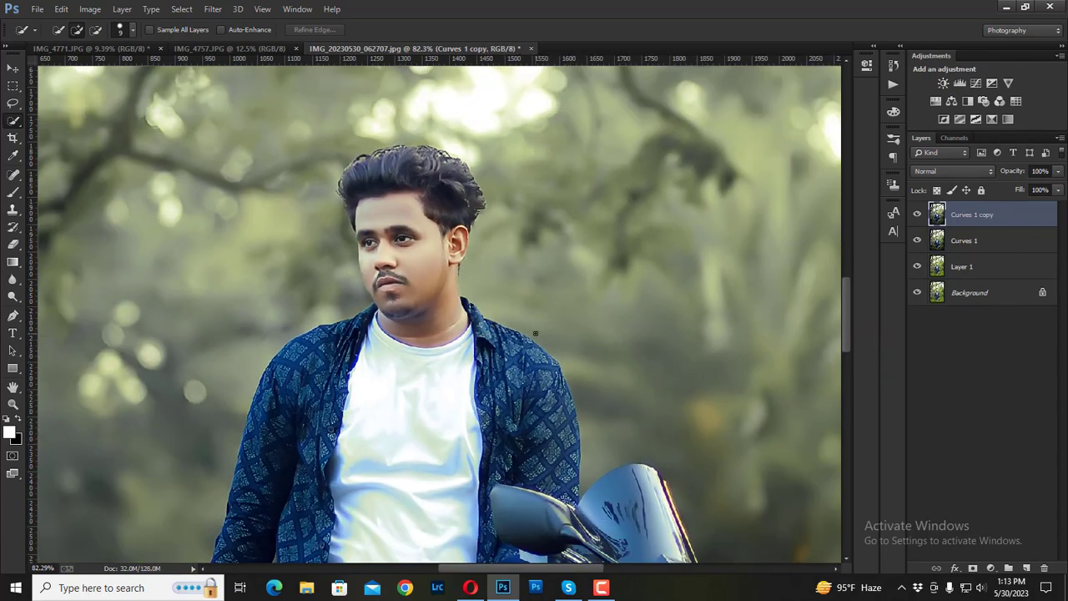
pyautogui.scroll(-1, 535, 333)
pyautogui.scroll(-2, 534, 333)
pyautogui.scroll(-1, 535, 334)
pyautogui.scroll(-1, 537, 337)
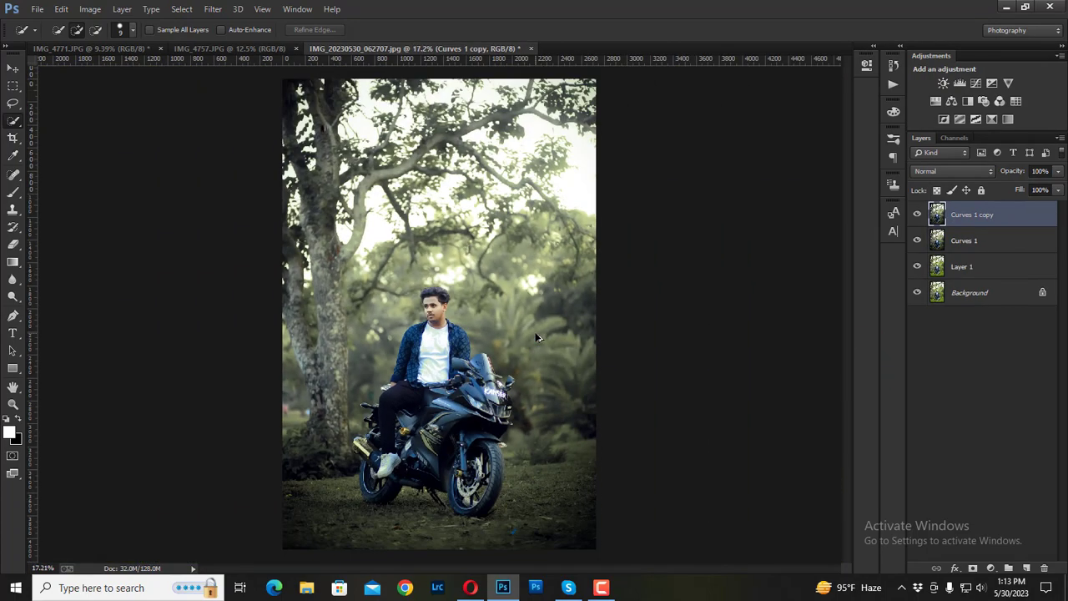
pyautogui.moveTo(991, 297); pyautogui.dragTo(1026, 568)
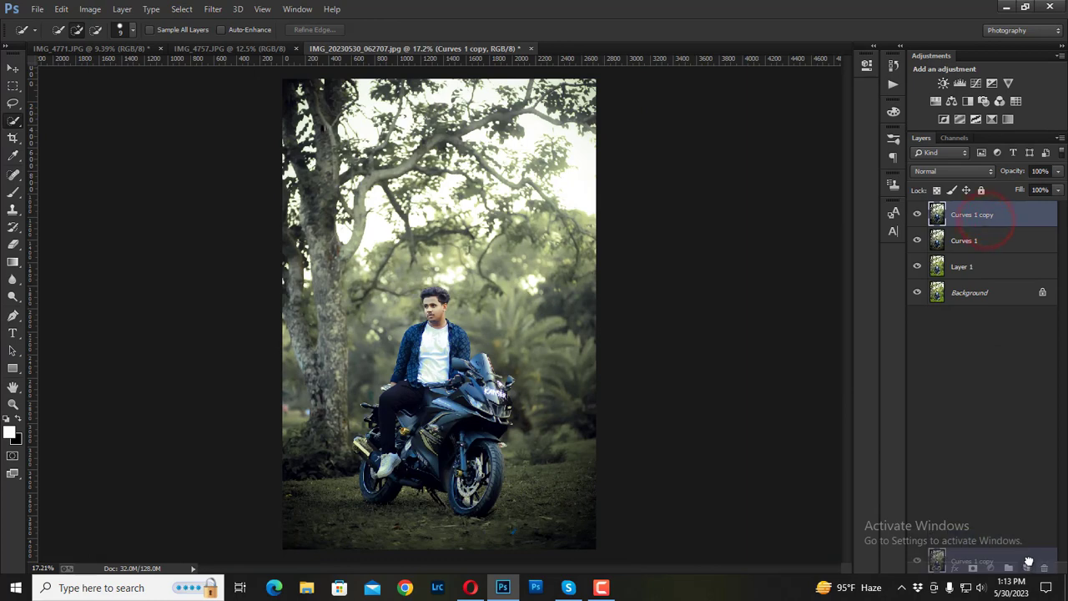
# - Select the Highlights via Select > Color Range and copy them to a new Layer 2
pyautogui.click(210, 15)
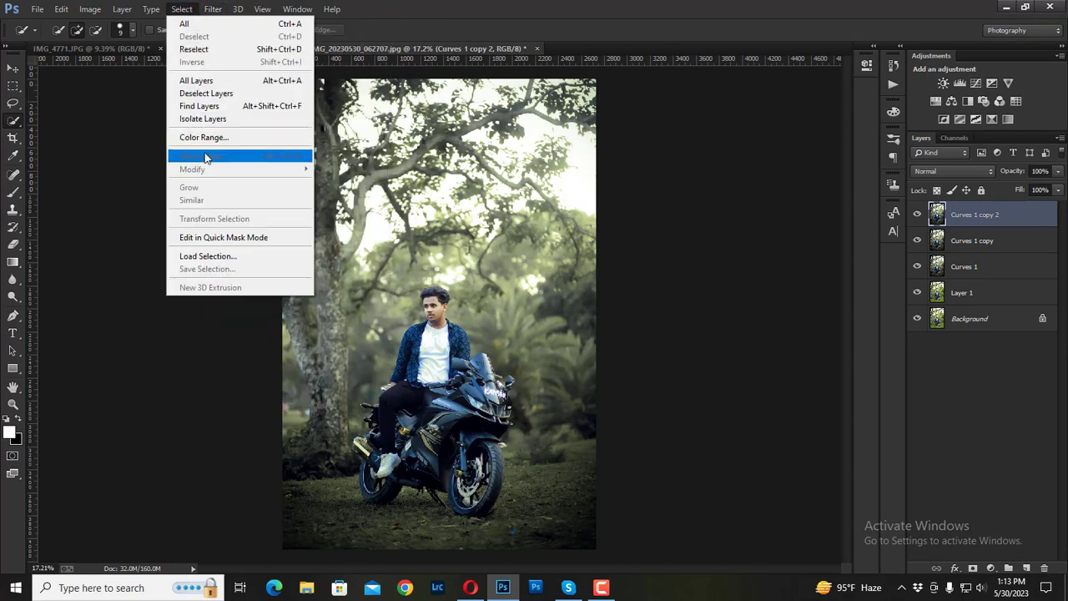
pyautogui.click(200, 138)
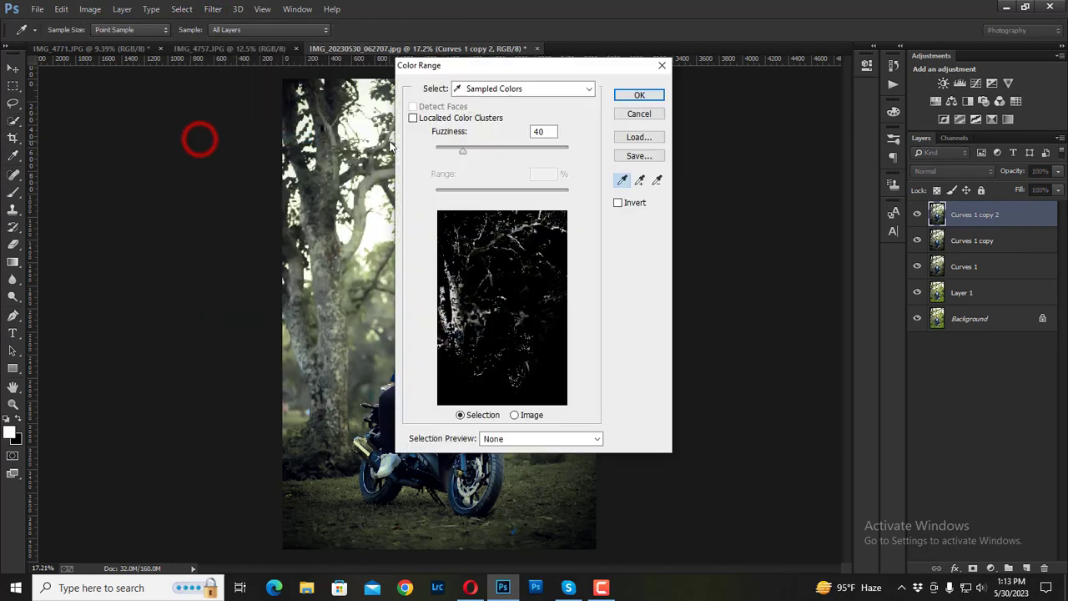
pyautogui.click(506, 91)
pyautogui.click(491, 217)
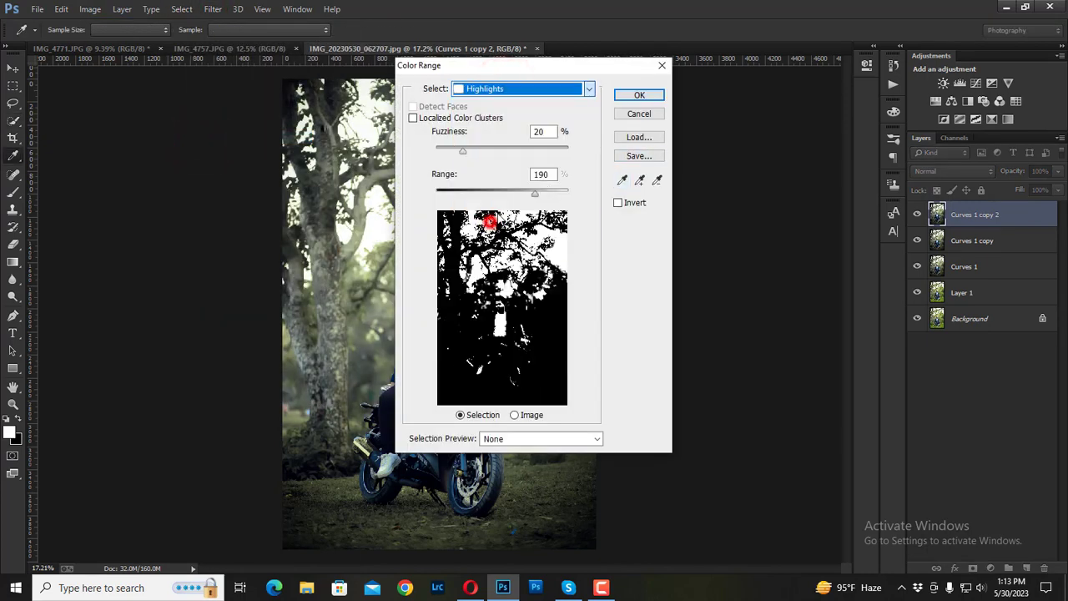
pyautogui.click(639, 95)
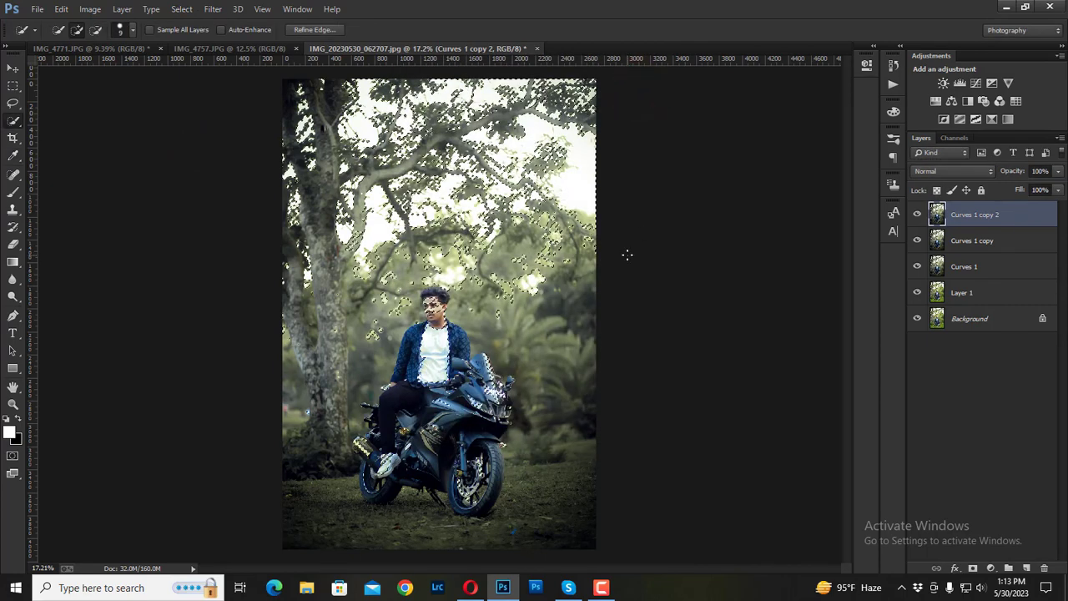
pyautogui.hotkey('ctrl', 'j')
# - Apply a 77.8-pixel Gaussian Blur to Layer 2 and give it a layer mask
pyautogui.click(212, 9)
pyautogui.moveTo(219, 169)
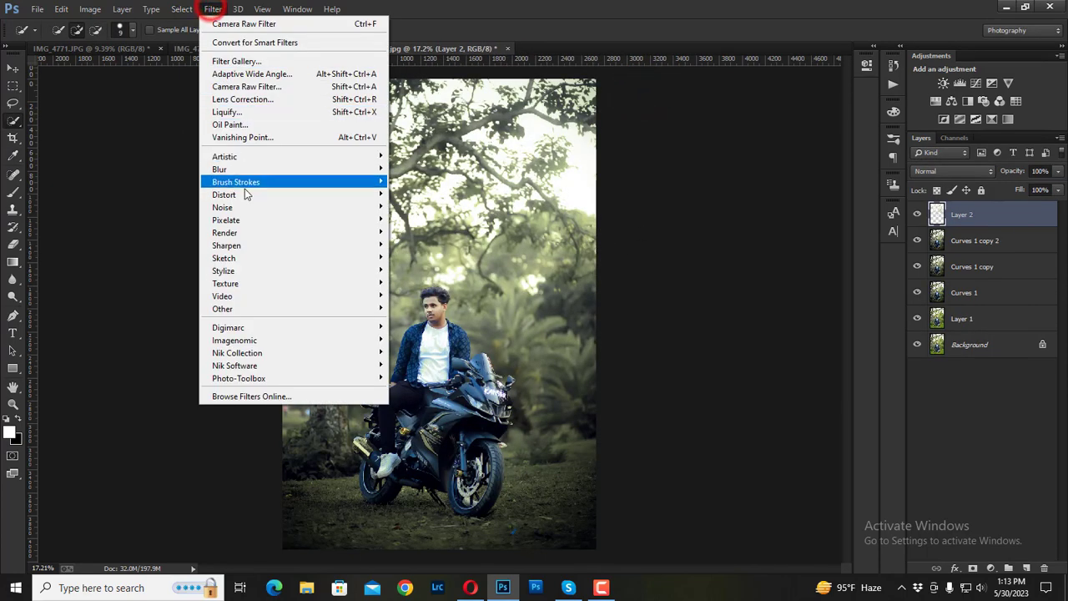
pyautogui.click(424, 263)
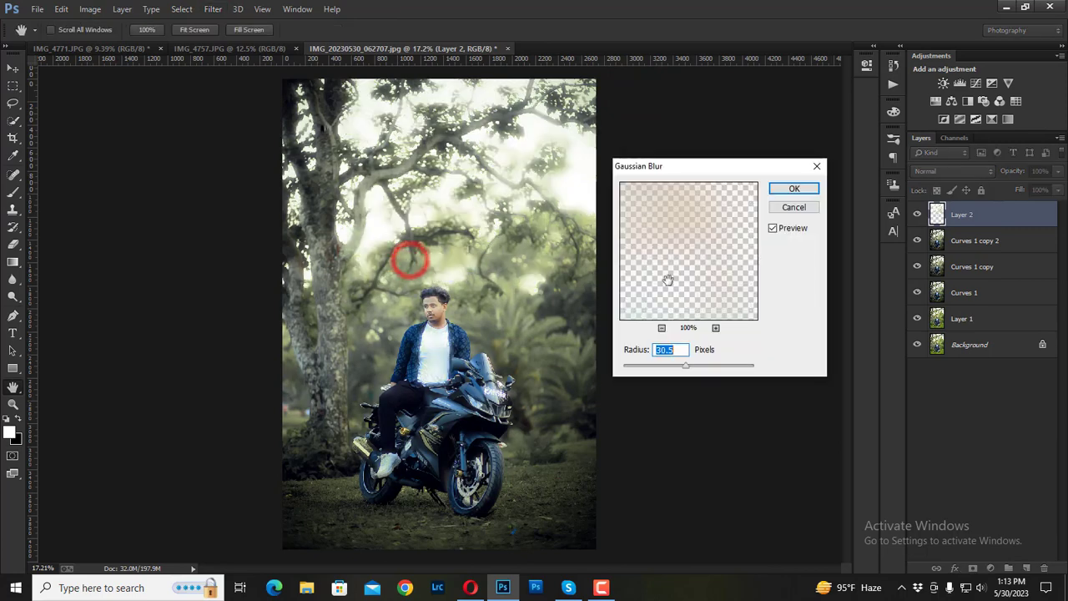
pyautogui.click(701, 365)
pyautogui.click(794, 189)
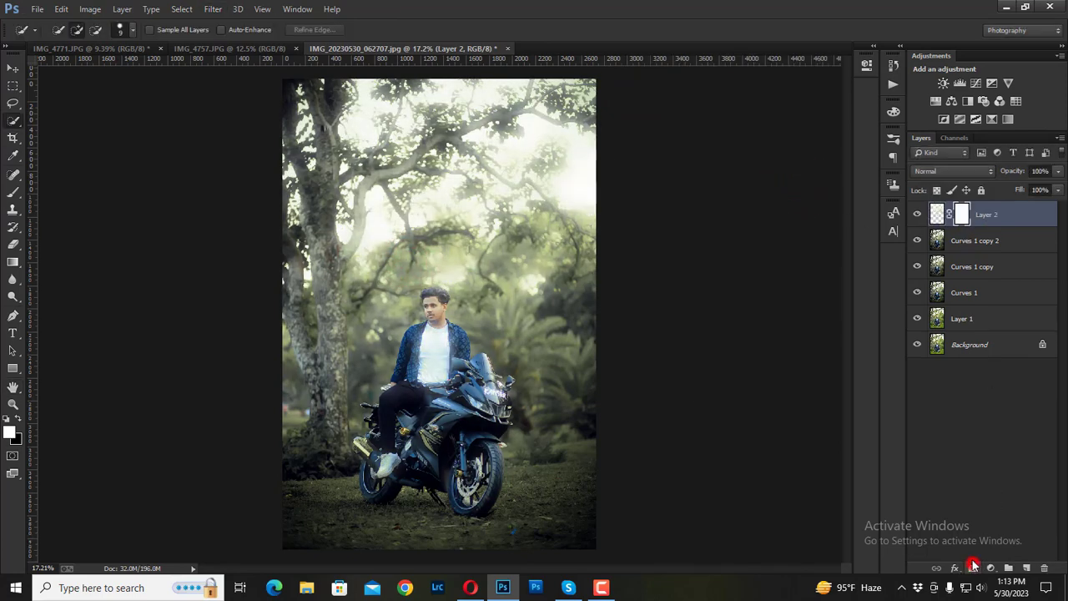
pyautogui.click(973, 567)
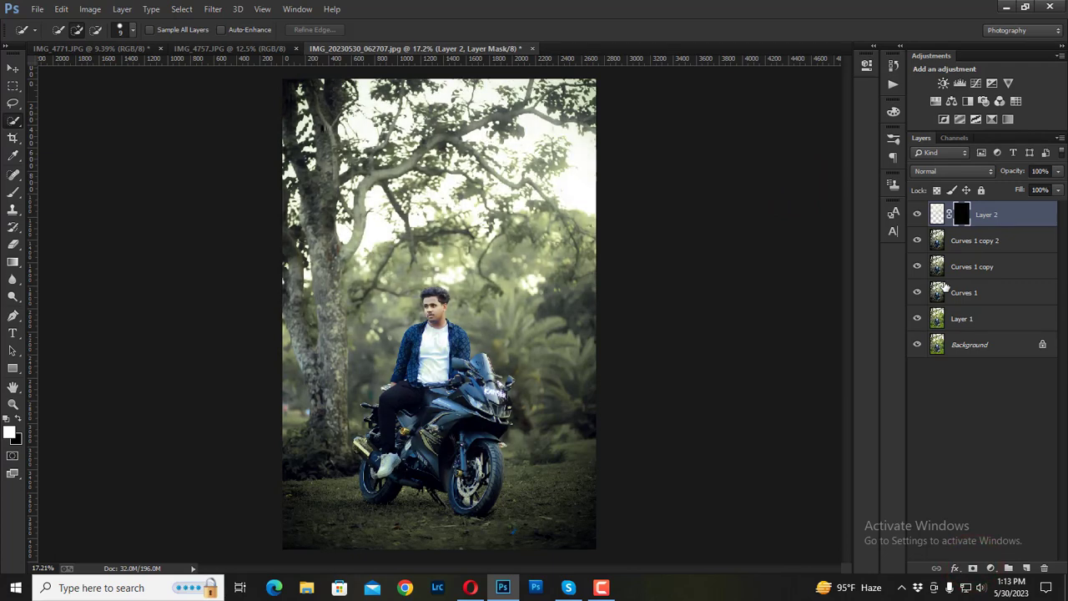
pyautogui.click(926, 171)
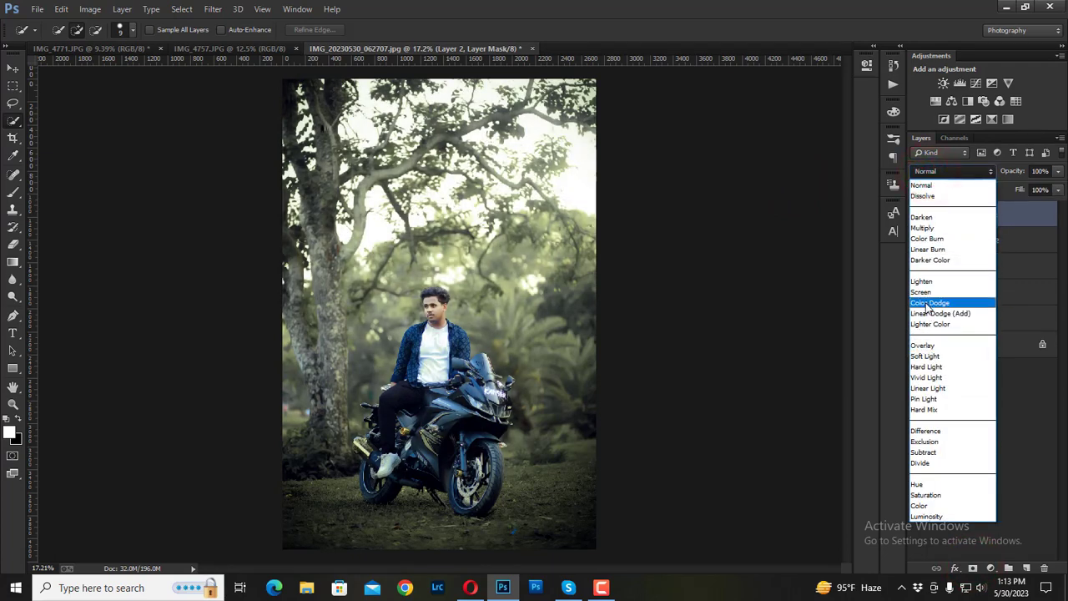
# - Set Layer 2 to Screen blending and brush its mask over the trunk, treetop and branches
pyautogui.click(922, 292)
pyautogui.click(12, 192)
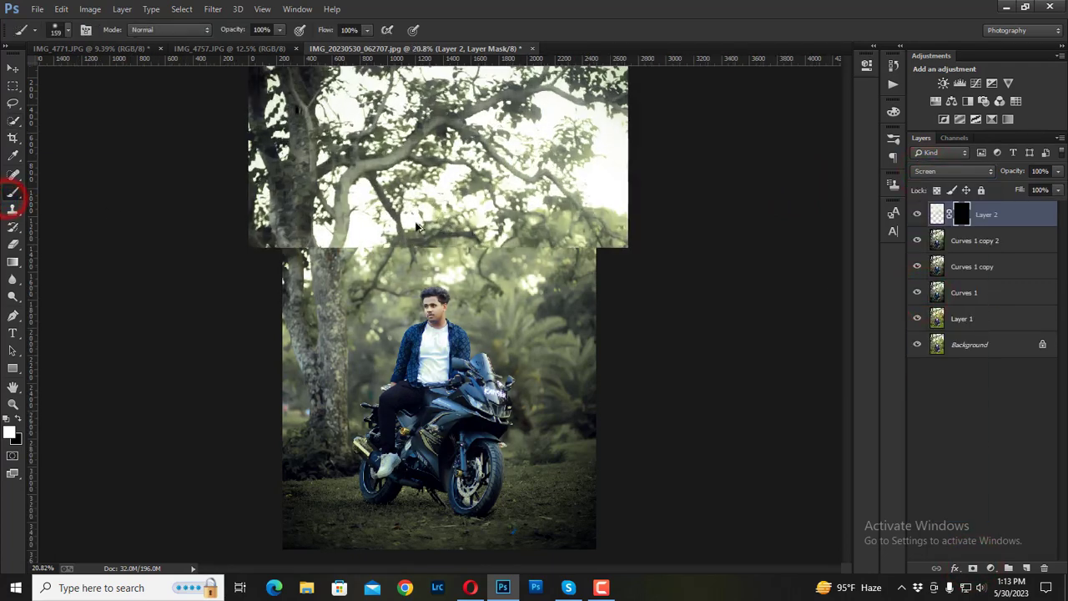
pyautogui.scroll(2, 359, 261)
pyautogui.click(348, 264)
pyautogui.click(322, 234)
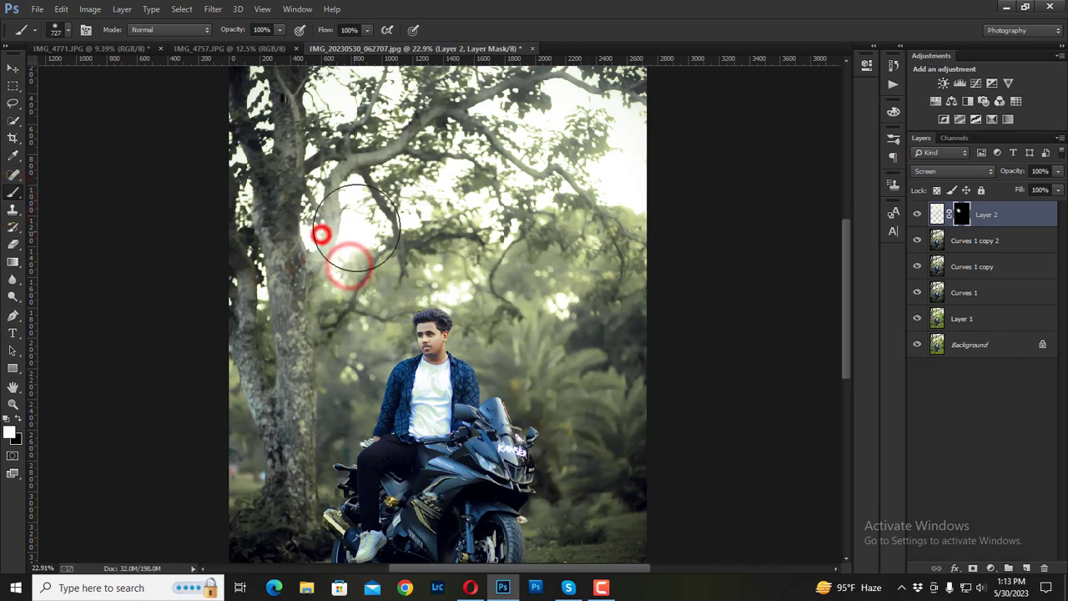
pyautogui.click(355, 210)
pyautogui.click(330, 113)
pyautogui.click(376, 102)
pyautogui.click(436, 184)
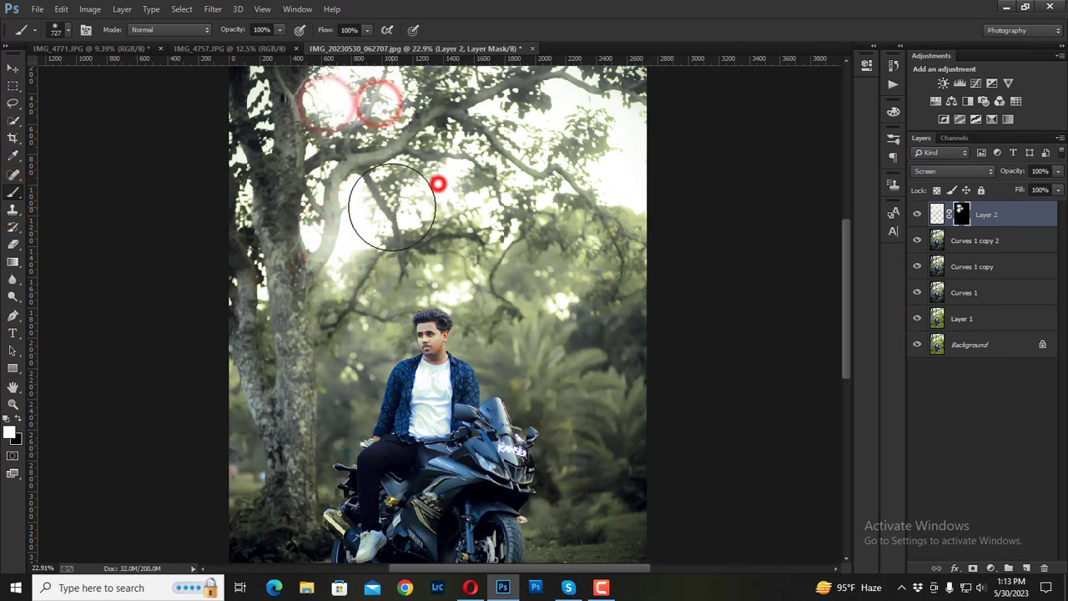
# - Lower brush opacity to 49% and paint glow around the man's head and upper trees
pyautogui.click(255, 30)
pyautogui.write('49')
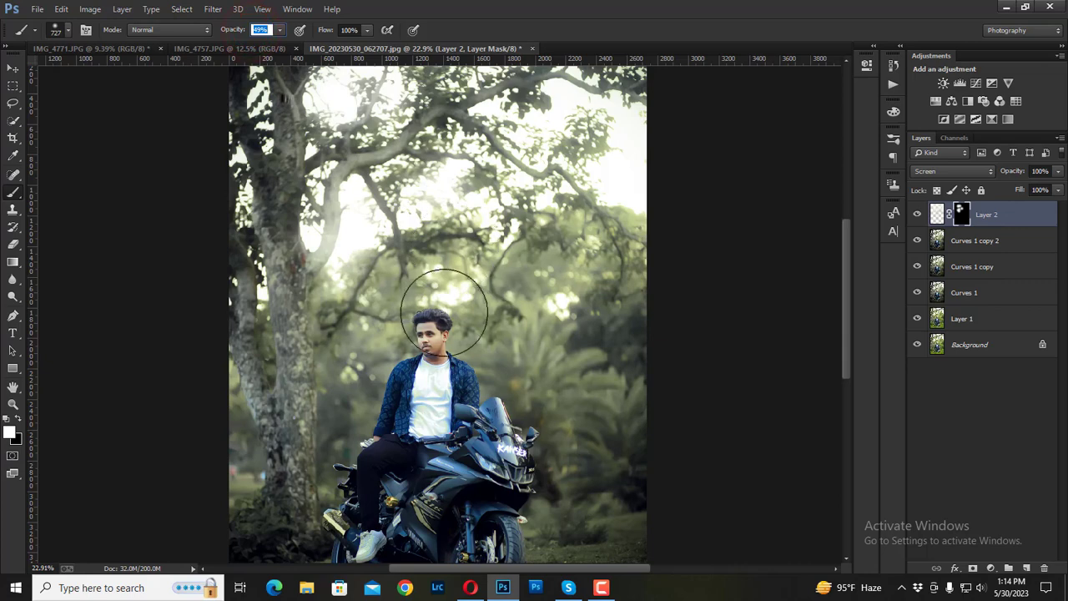
pyautogui.press('[')
pyautogui.press('[')
pyautogui.moveTo(432, 305); pyautogui.dragTo(443, 288)
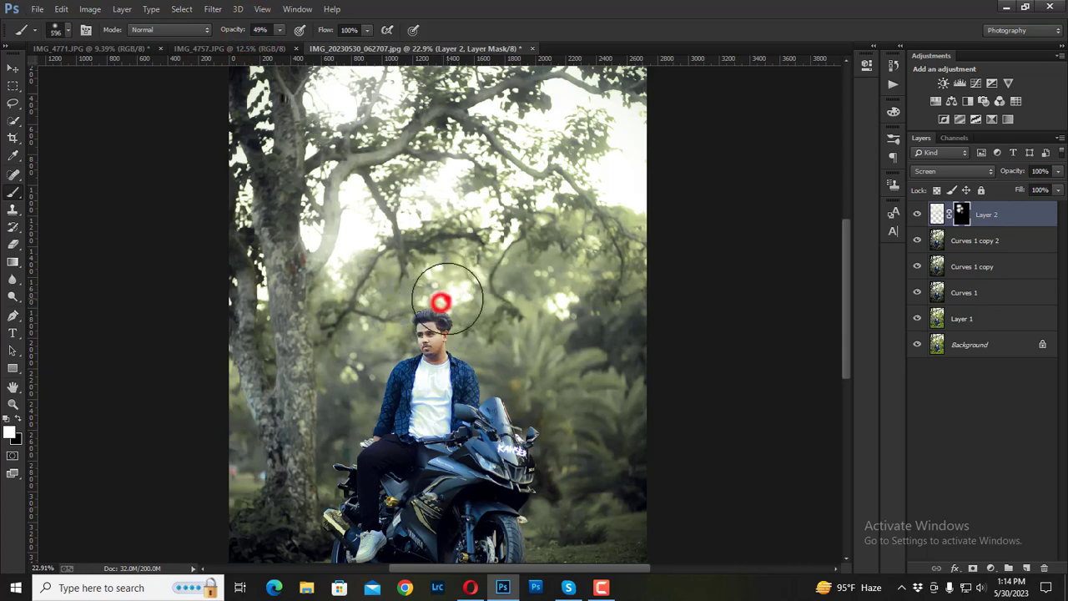
pyautogui.click(561, 302)
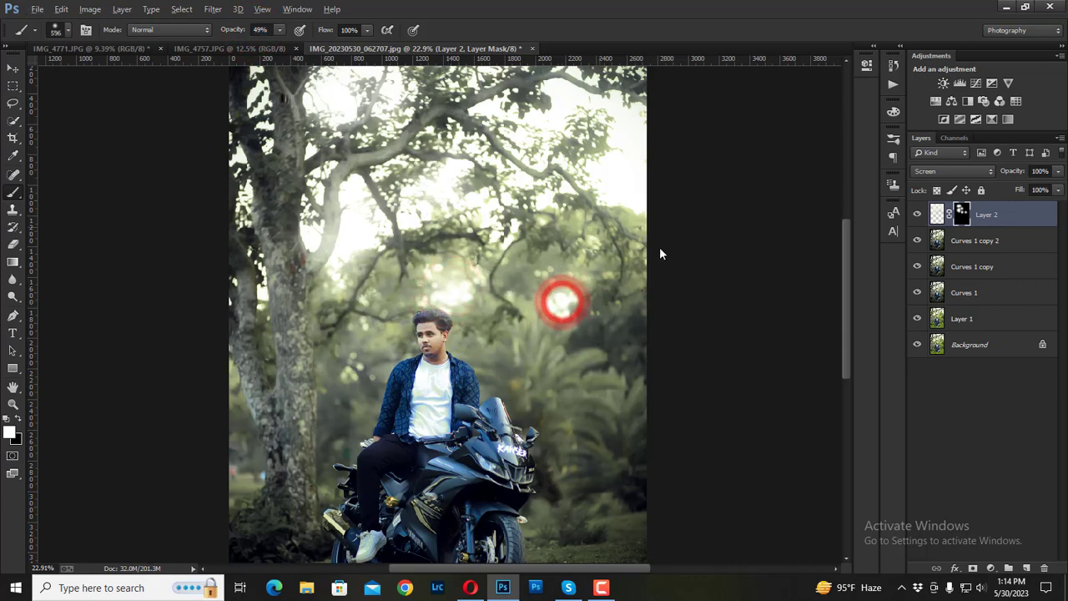
pyautogui.press(']')
pyautogui.press(']')
pyautogui.press(']')
pyautogui.click(537, 172)
pyautogui.click(615, 200)
pyautogui.scroll(-2, 442, 292)
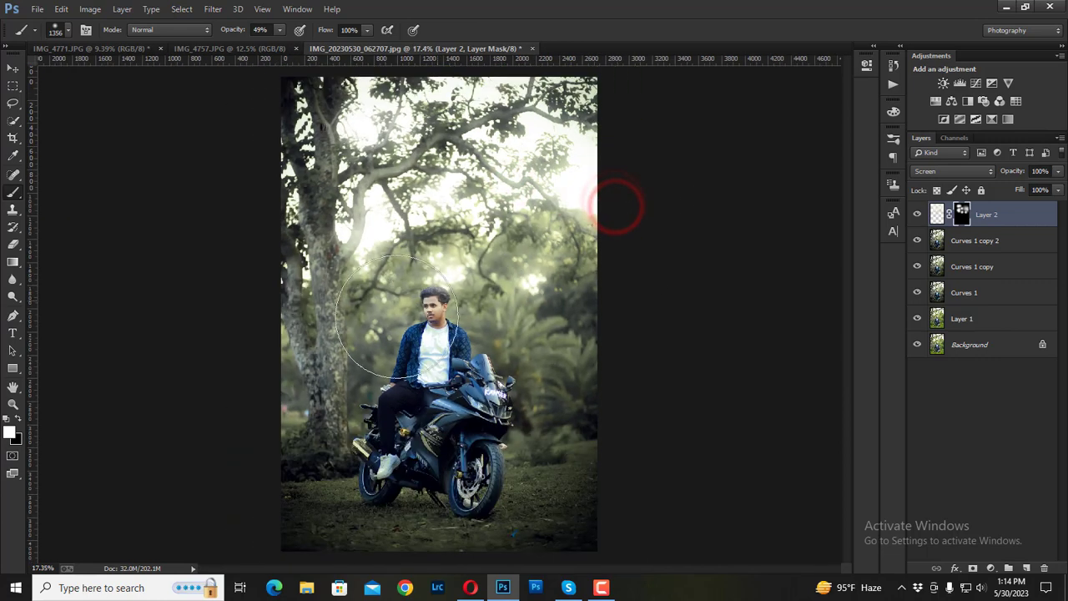
pyautogui.scroll(3, 310, 275)
# - Paint the mask over the left and upper-left tree trunk with a smaller brush
pyautogui.click(296, 312)
pyautogui.press('[')
pyautogui.press('[')
pyautogui.press('[')
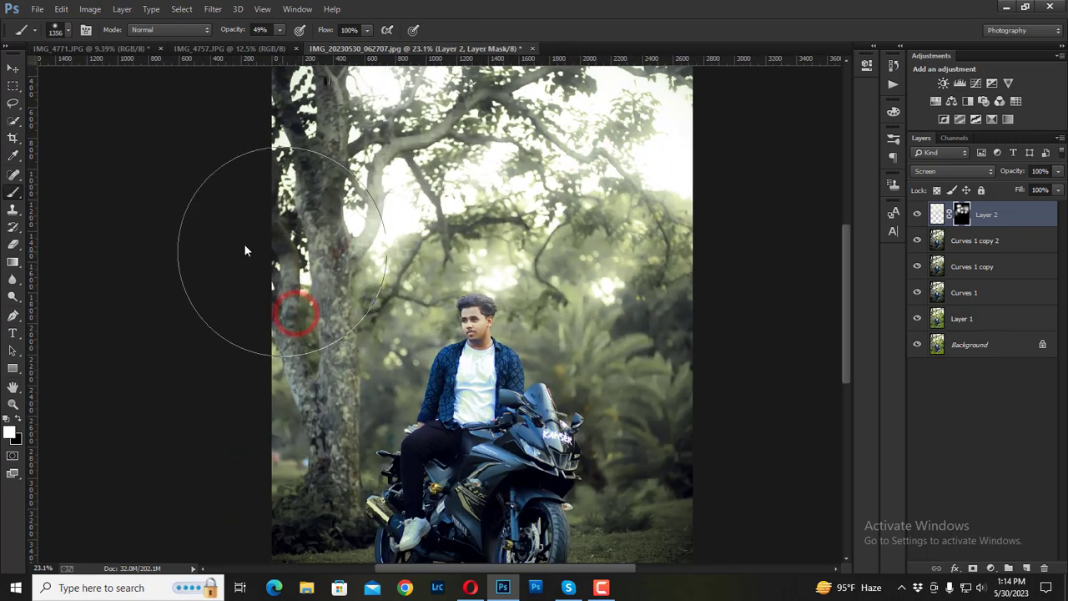
pyautogui.click(260, 166)
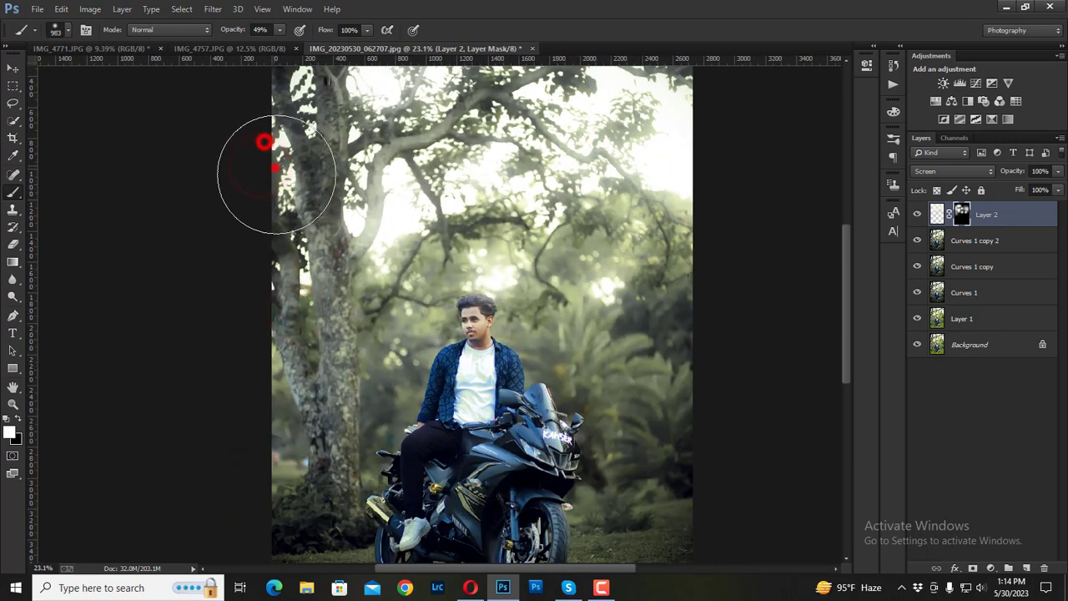
pyautogui.click(276, 171)
pyautogui.scroll(2, 276, 172)
pyautogui.click(319, 224)
pyautogui.press('[')
pyautogui.press('[')
pyautogui.press('[')
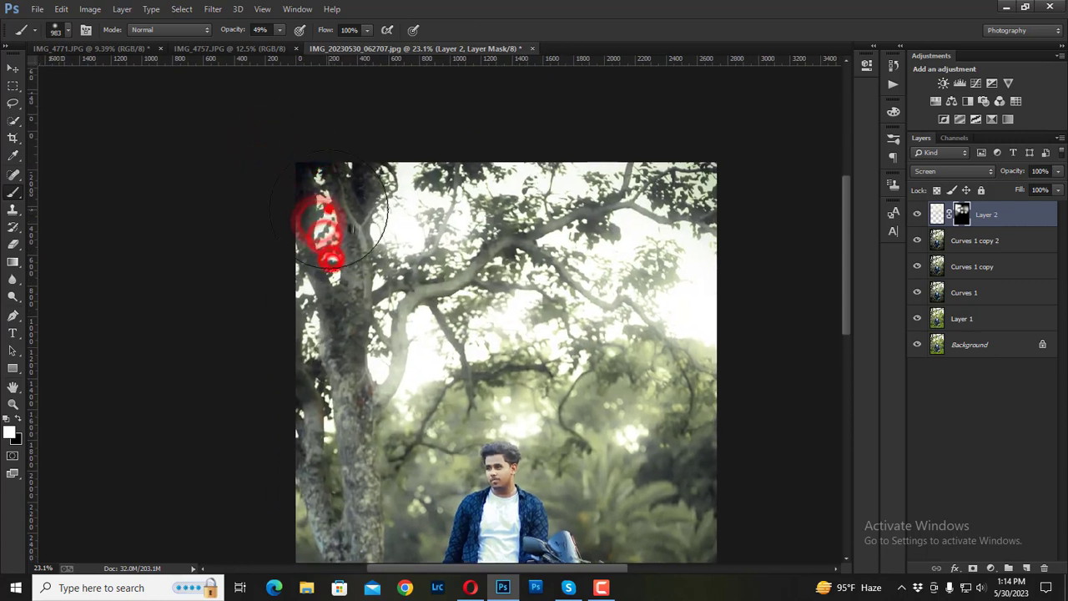
pyautogui.click(408, 203)
# - Paint the mask along the top and top-right branches
pyautogui.click(467, 214)
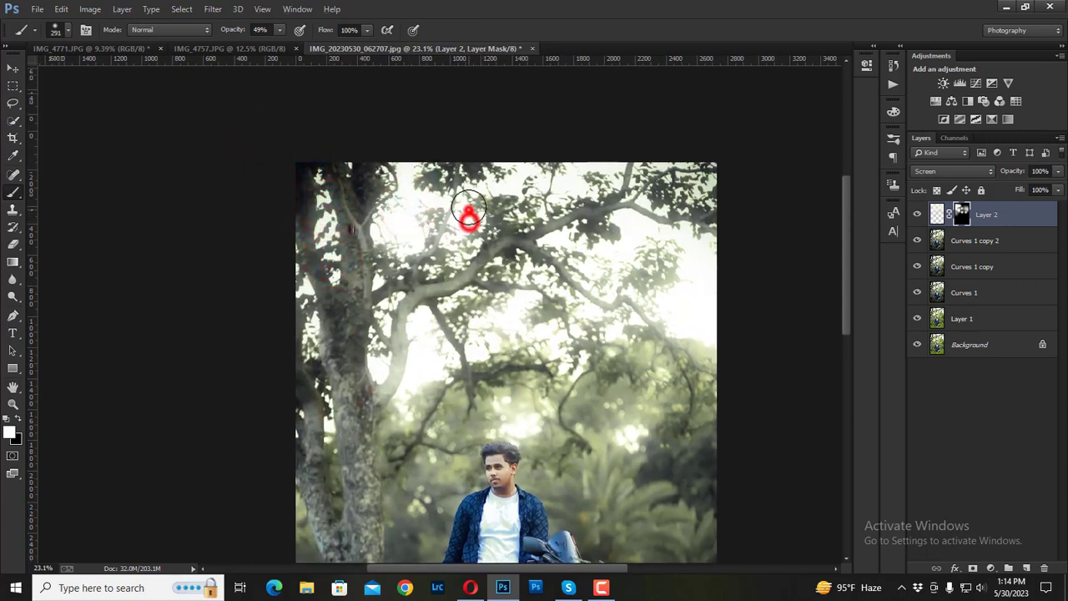
pyautogui.click(476, 179)
pyautogui.click(538, 182)
pyautogui.click(587, 173)
pyautogui.click(604, 173)
pyautogui.click(627, 172)
pyautogui.click(659, 198)
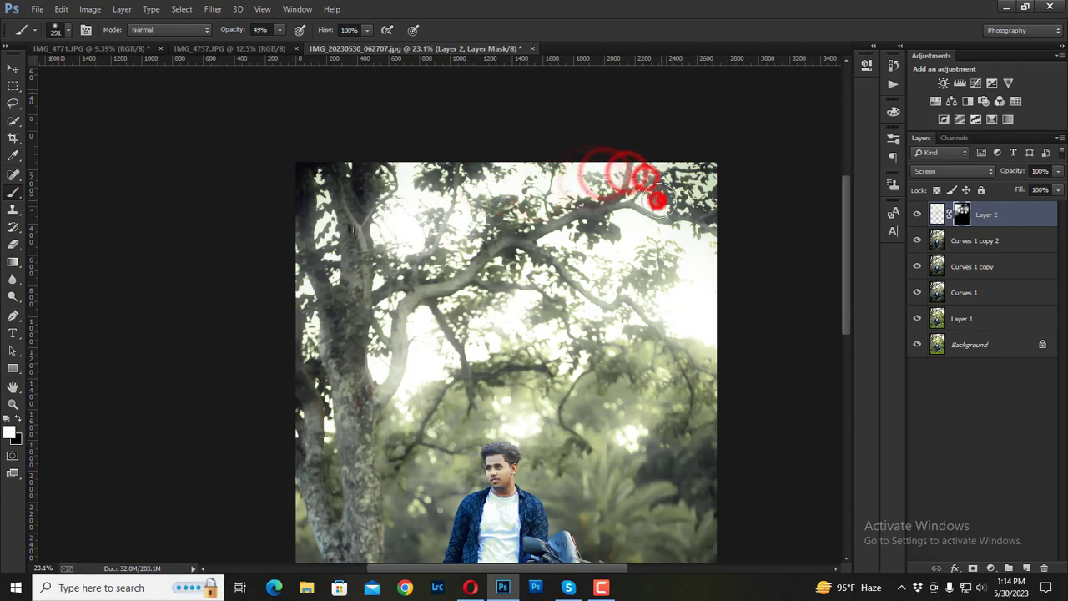
pyautogui.press(']')
pyautogui.press(']')
pyautogui.press(']')
pyautogui.click(570, 262)
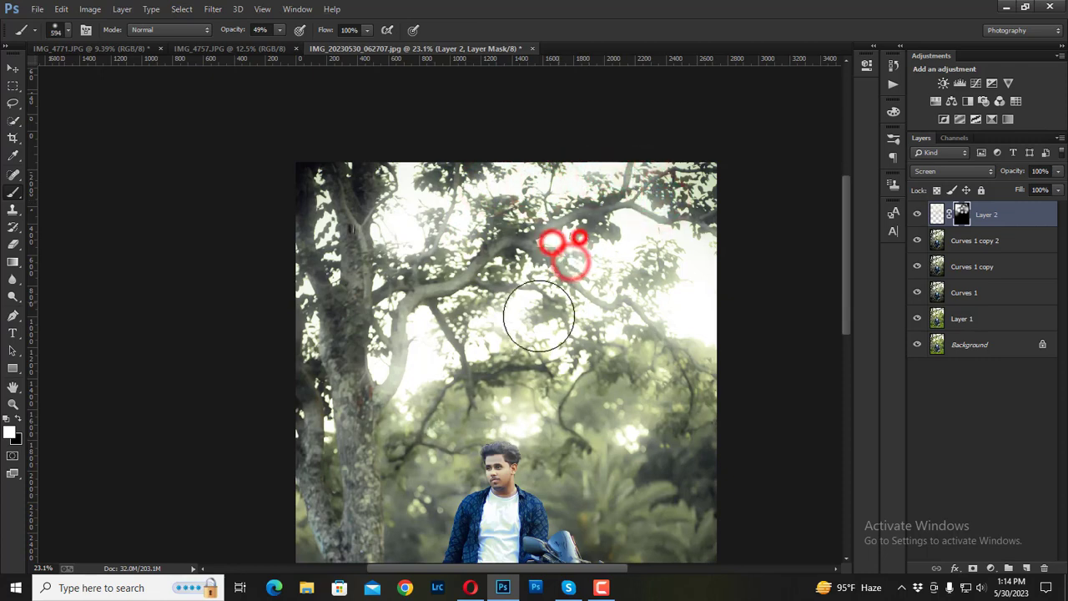
# - Paint the mask over the middle branches and along the right-hand branch
pyautogui.scroll(-2, 472, 341)
pyautogui.click(473, 341)
pyautogui.click(575, 220)
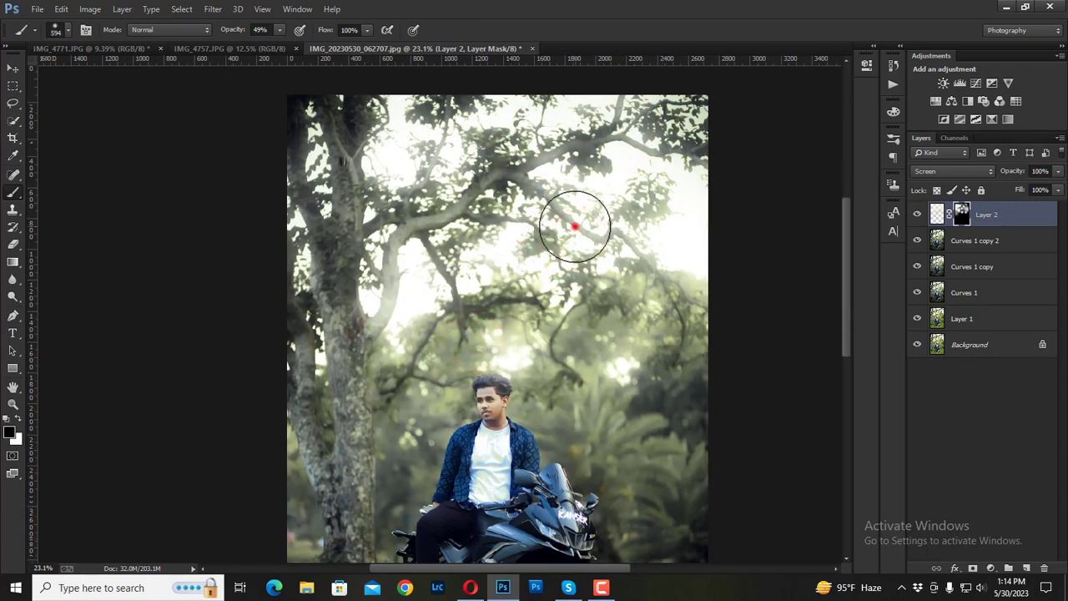
pyautogui.click(561, 219)
pyautogui.click(603, 236)
pyautogui.click(614, 243)
pyautogui.click(642, 276)
pyautogui.click(654, 293)
pyautogui.click(538, 219)
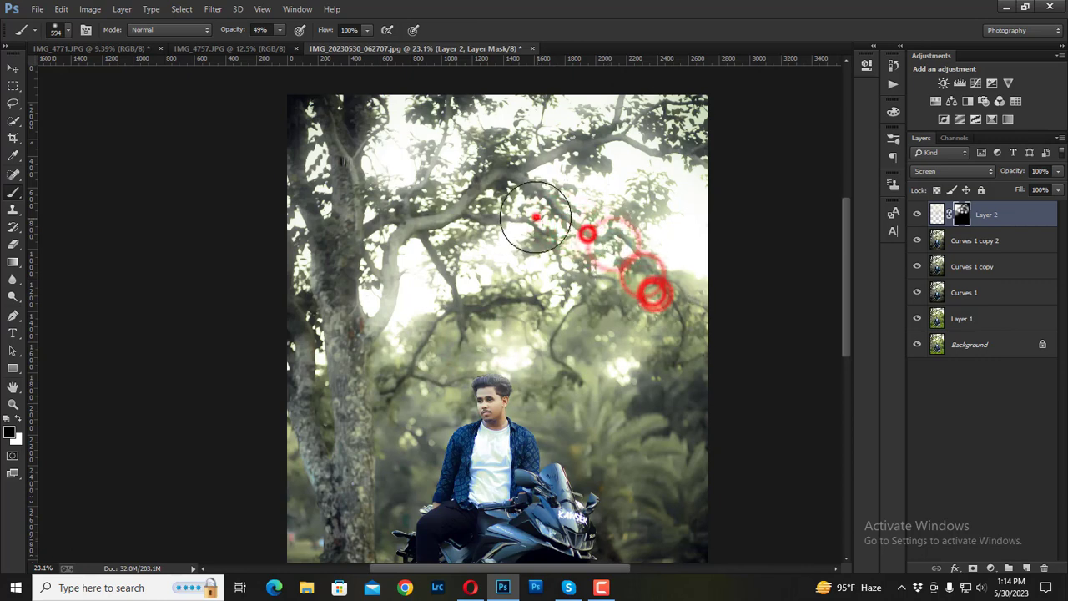
# - Switch to white and reveal the brightening over the right branches and beside the trunk
pyautogui.press('x')
pyautogui.click(576, 196)
pyautogui.click(612, 209)
pyautogui.click(673, 242)
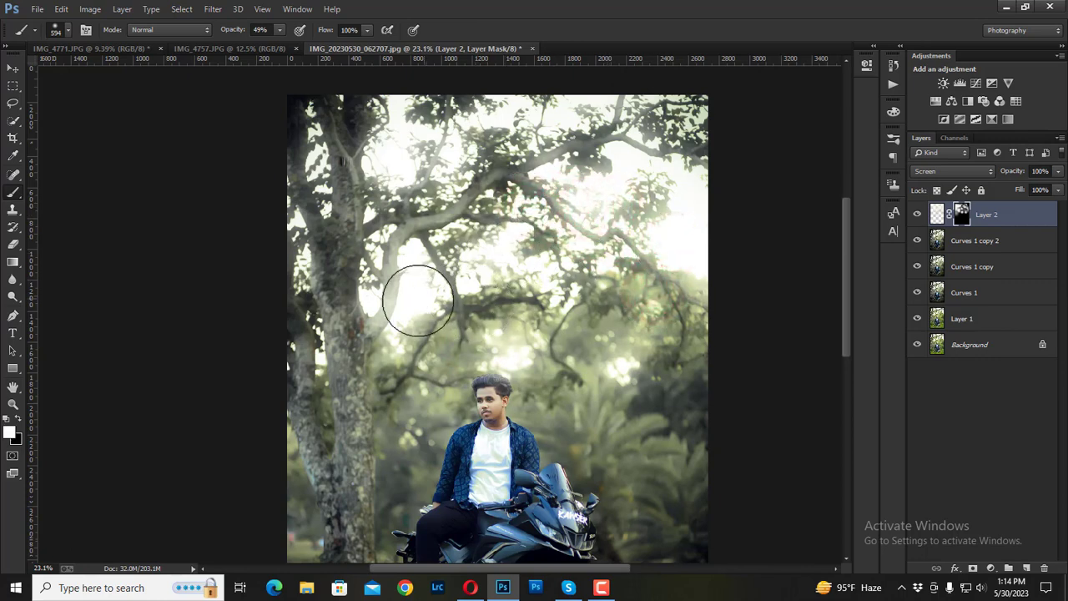
pyautogui.click(409, 323)
pyautogui.click(417, 294)
pyautogui.click(395, 344)
pyautogui.hscroll(1, 409, 380)
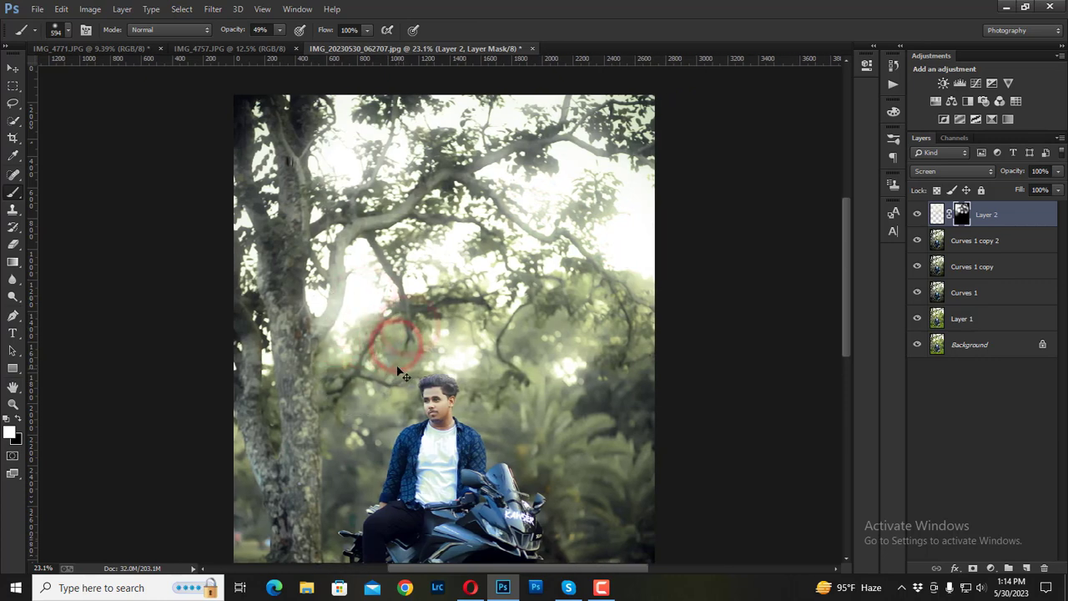
pyautogui.scroll(-1, 380, 353)
pyautogui.scroll(-3, 379, 353)
pyautogui.scroll(2, 560, 337)
pyautogui.scroll(1, 561, 337)
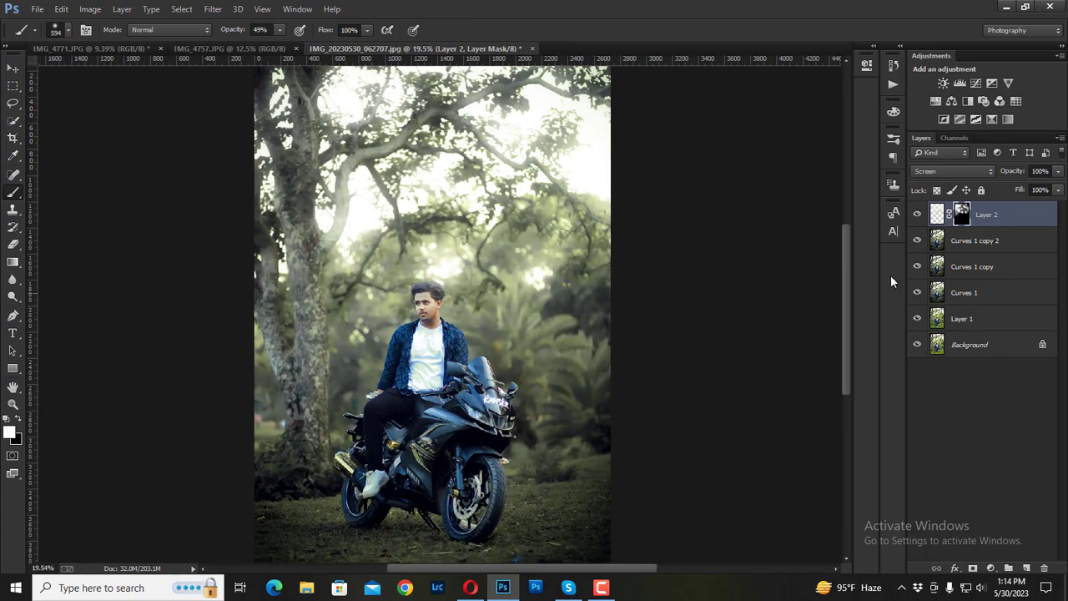
# - Merge Curves 1 copy 2 into Layer 2
pyautogui.keyDown('ctrl'); pyautogui.click(1000, 243); pyautogui.keyUp('ctrl')
pyautogui.rightClick(997, 243)
pyautogui.click(874, 361)
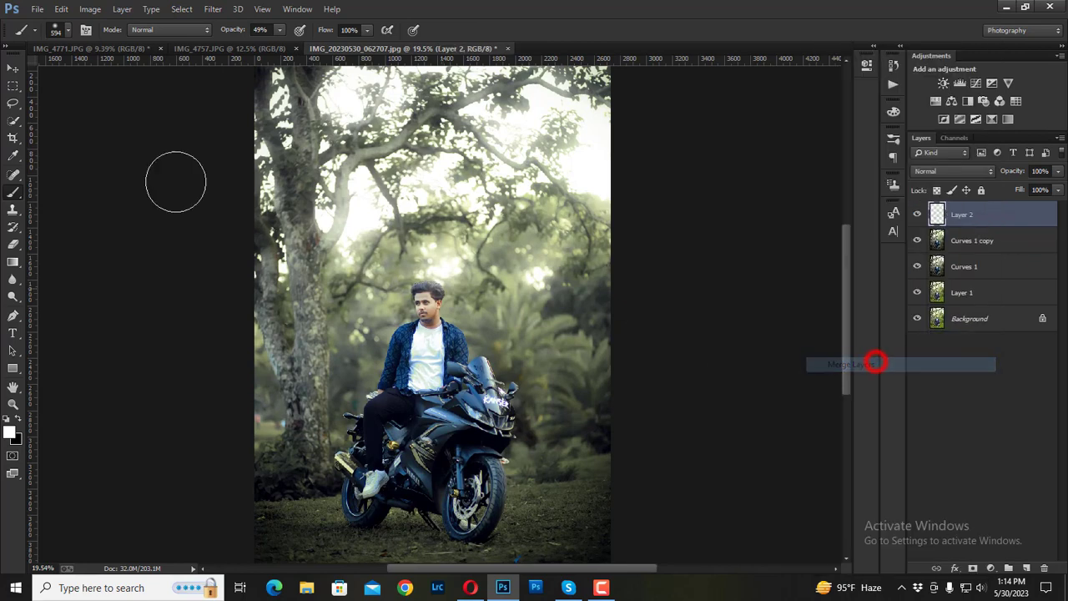
# - Add a Color Balance adjustment layer and push the Highlights toward red and magenta
pyautogui.click(16, 69)
pyautogui.click(991, 568)
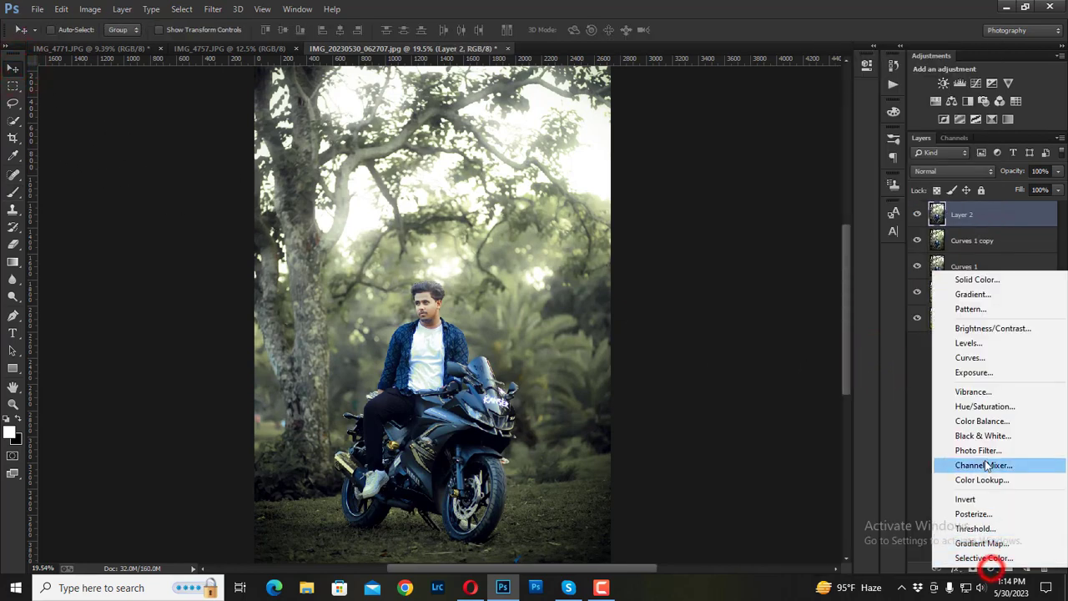
pyautogui.click(982, 420)
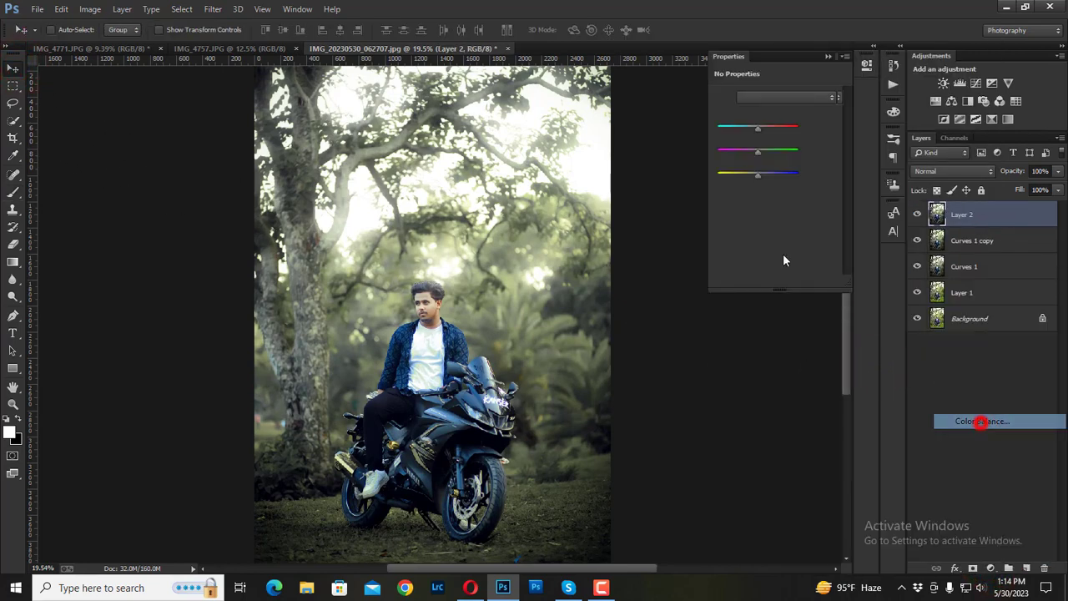
pyautogui.click(769, 98)
pyautogui.click(763, 118)
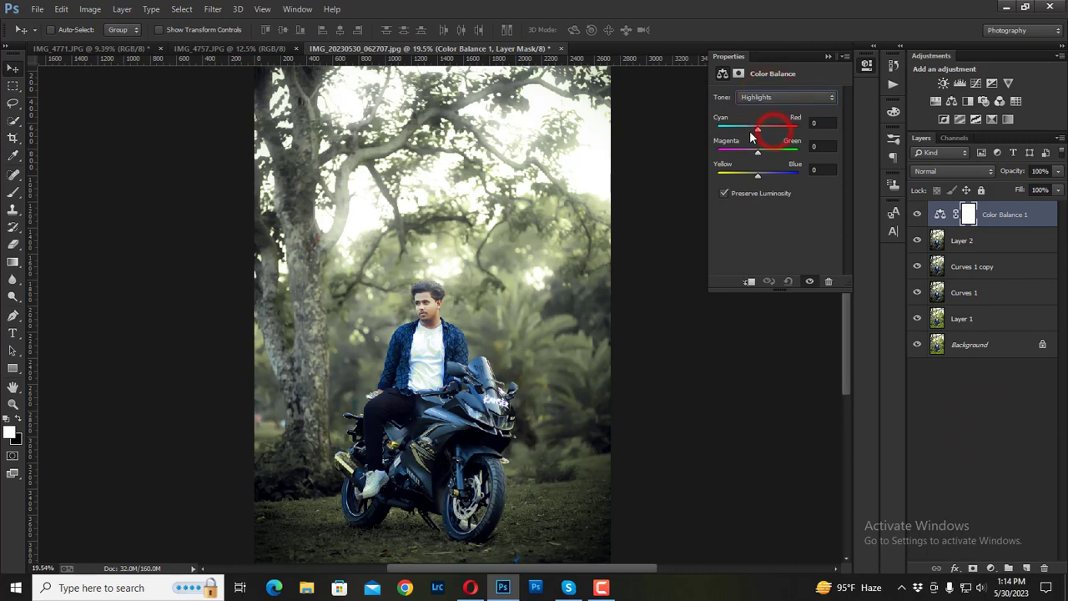
pyautogui.moveTo(751, 125); pyautogui.dragTo(768, 134)
pyautogui.moveTo(758, 152)
pyautogui.mouseDown()
pyautogui.moveTo(748, 151)
pyautogui.moveTo(765, 154)
pyautogui.mouseUp()
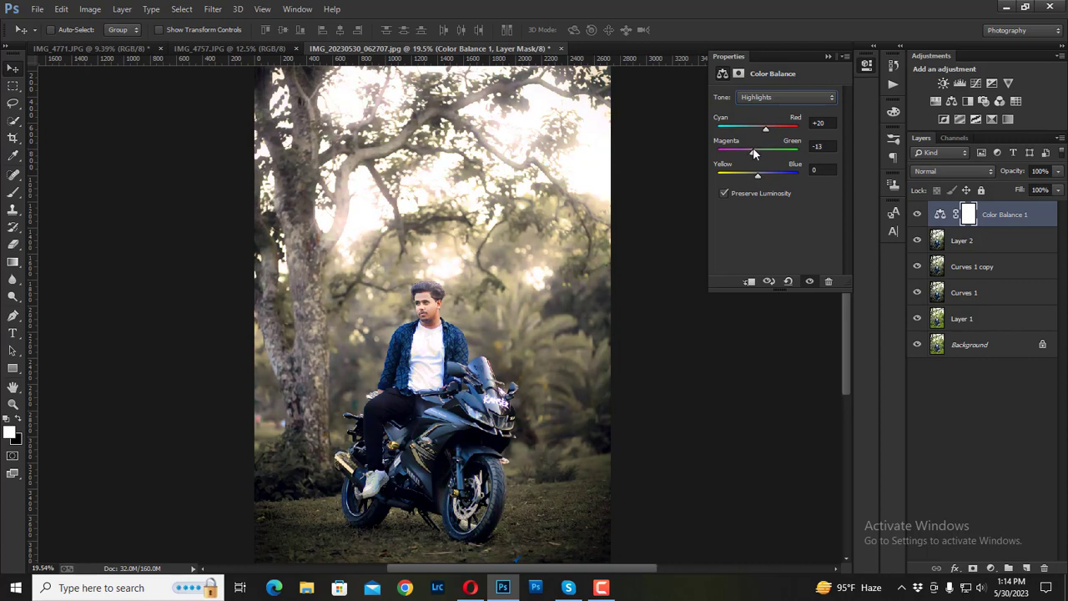
pyautogui.moveTo(751, 148)
pyautogui.mouseDown()
pyautogui.moveTo(760, 177)
pyautogui.moveTo(749, 169)
pyautogui.mouseUp()
# - Give the Color Balance Midtones a slight blue tint
pyautogui.click(762, 97)
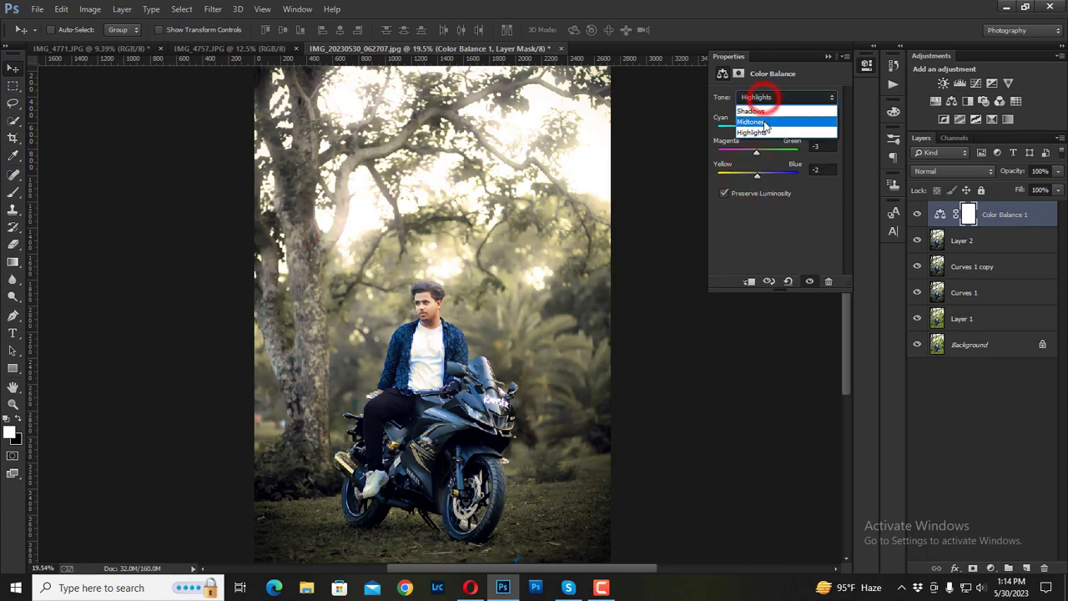
pyautogui.click(764, 121)
pyautogui.moveTo(756, 175); pyautogui.dragTo(765, 177)
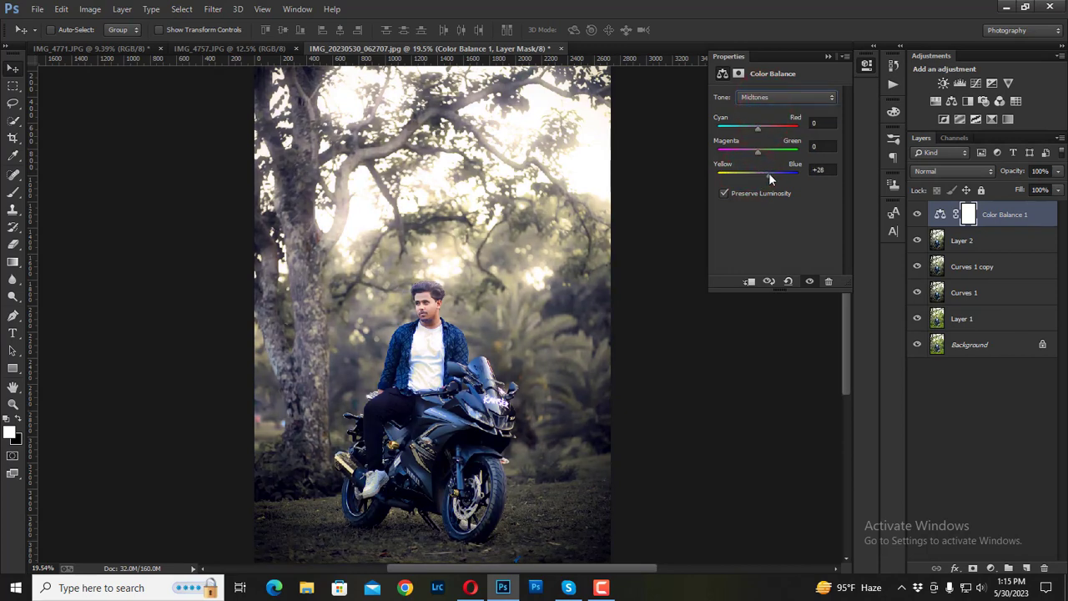
pyautogui.moveTo(769, 172)
pyautogui.mouseDown()
pyautogui.moveTo(758, 172)
pyautogui.moveTo(760, 150)
pyautogui.mouseUp()
# - Set the Color Balance Shadows to Cyan/Red -2 and Yellow/Blue -3
pyautogui.click(760, 97)
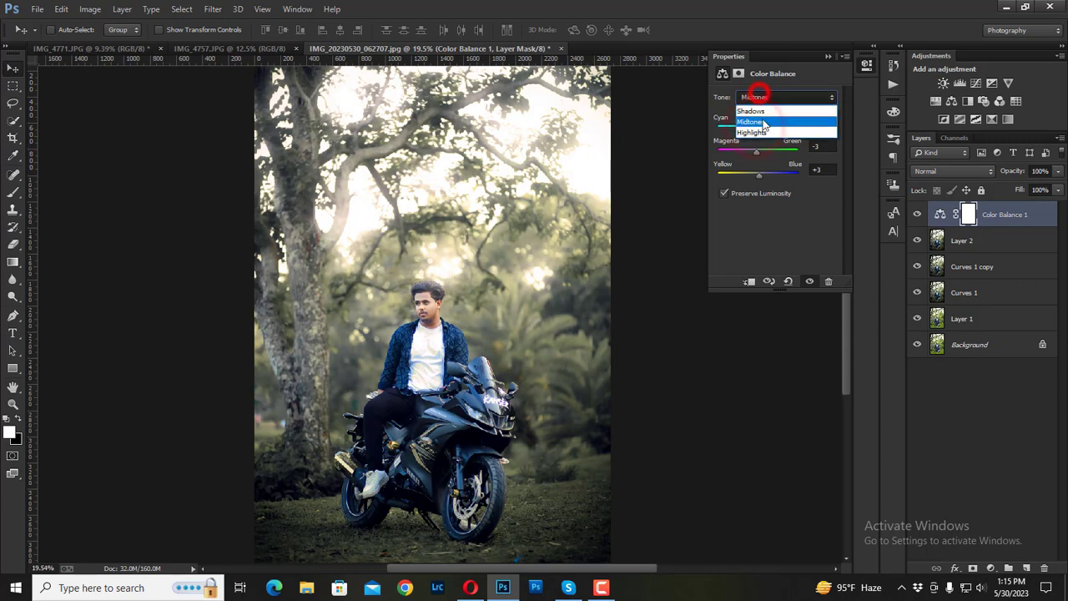
pyautogui.click(762, 108)
pyautogui.moveTo(756, 128); pyautogui.dragTo(757, 176)
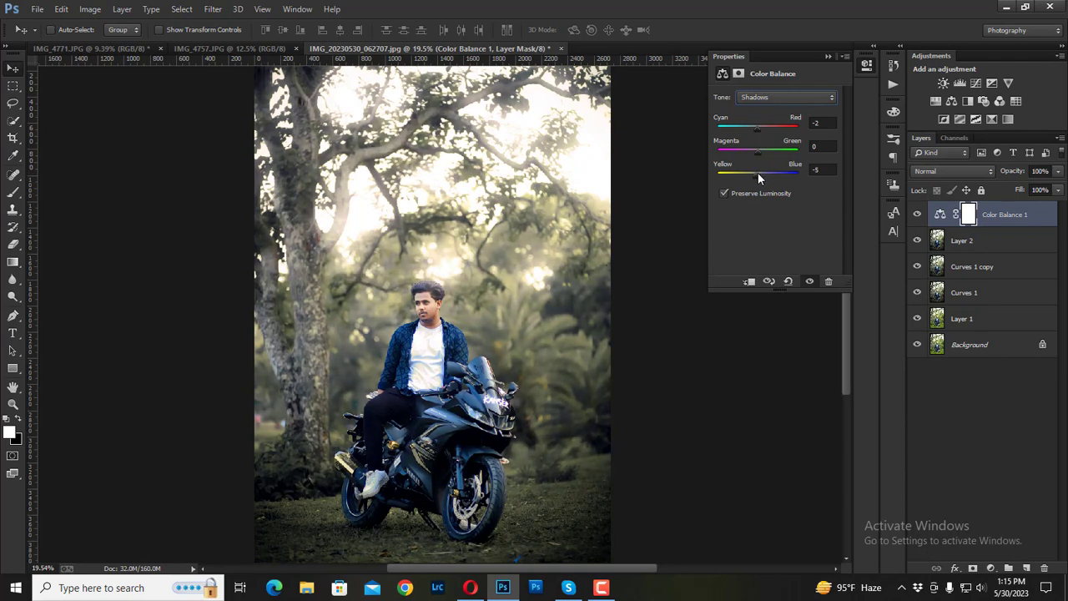
pyautogui.moveTo(757, 174); pyautogui.dragTo(759, 173)
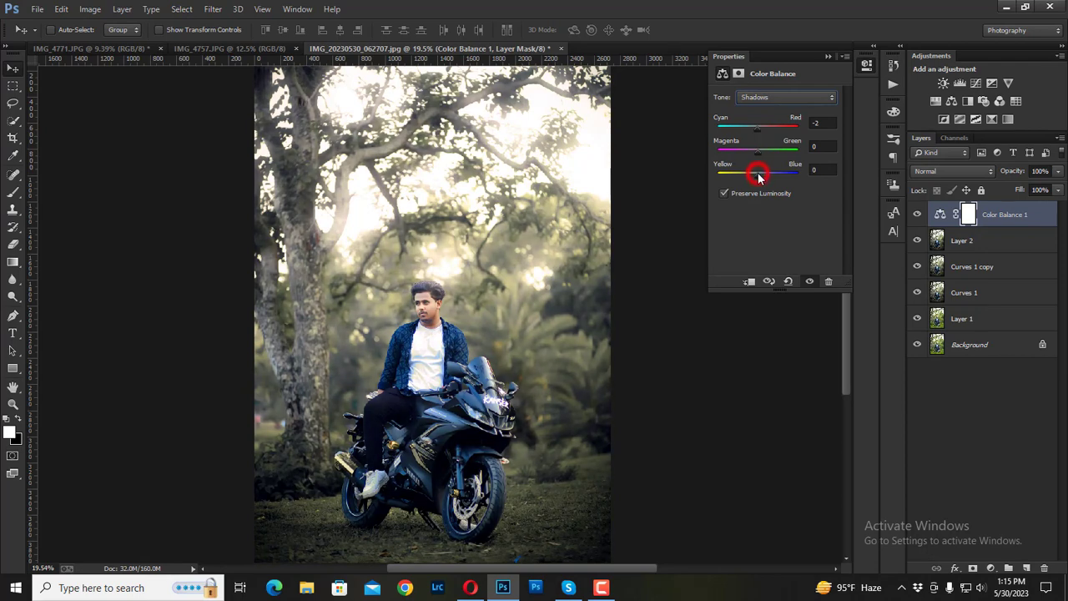
pyautogui.click(828, 57)
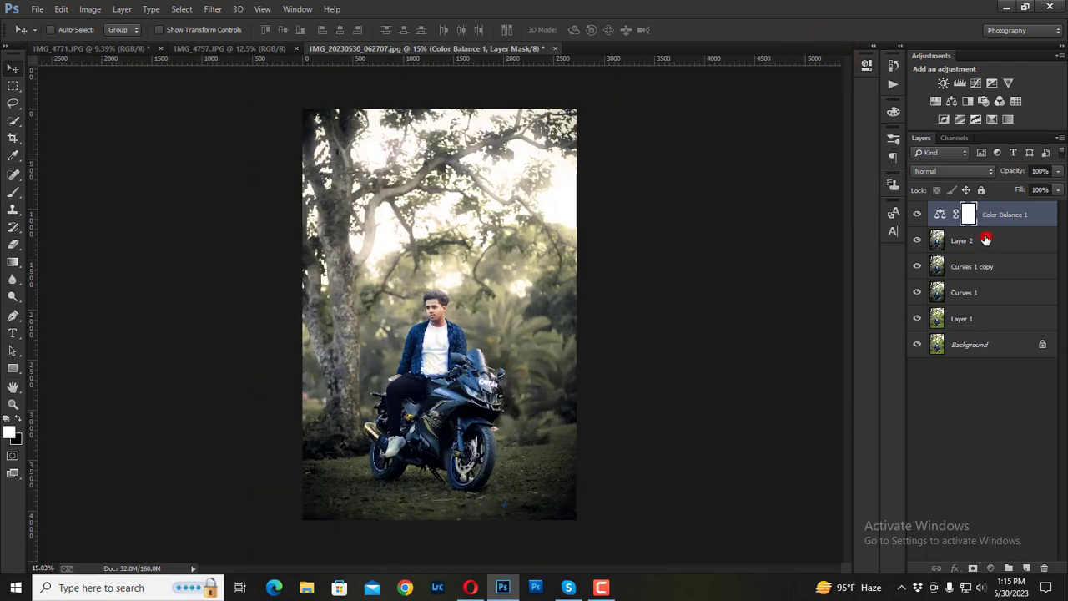
# - Merge Layer 2, Curves 1 copy, Curves 1 and Layer 1 into Color Balance 1
pyautogui.rightClick(986, 240)
pyautogui.click(798, 362)
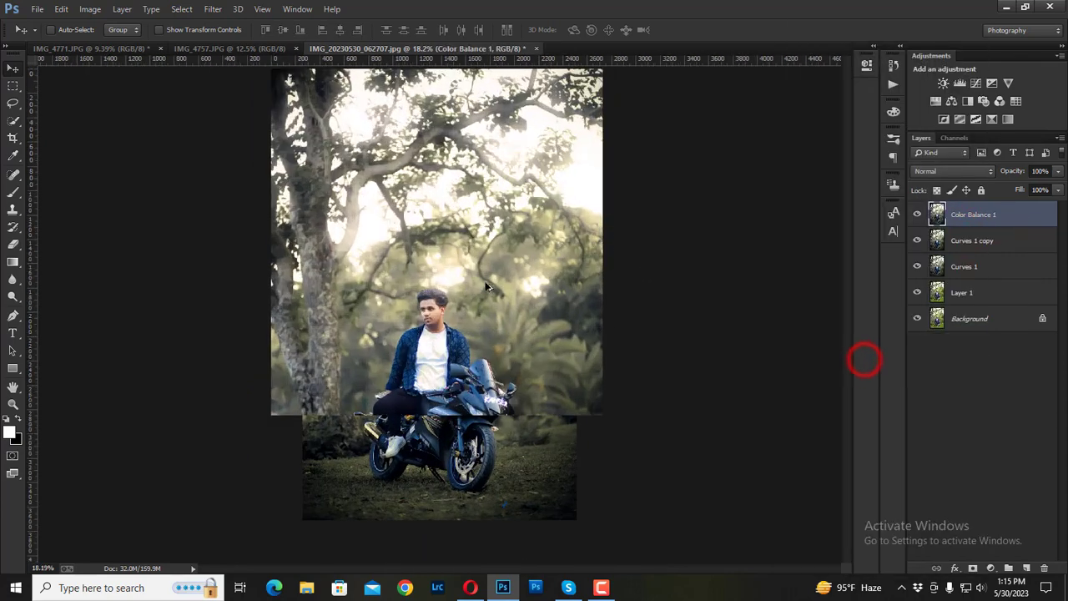
pyautogui.keyDown('shift'); pyautogui.click(997, 240); pyautogui.keyUp('shift')
pyautogui.keyDown('shift'); pyautogui.click(970, 266); pyautogui.keyUp('shift')
pyautogui.keyDown('shift'); pyautogui.click(971, 292); pyautogui.keyUp('shift')
pyautogui.rightClick(970, 292)
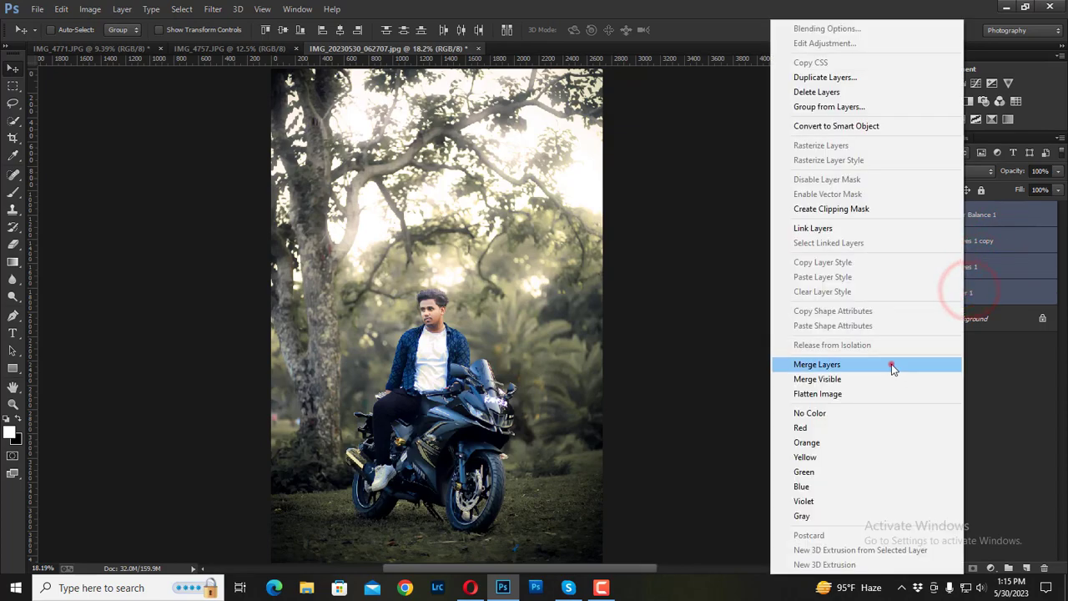
pyautogui.click(893, 367)
# - Dodge the left and right forehead and the neck to brighten the skin
pyautogui.click(13, 296)
pyautogui.scroll(2, 396, 346)
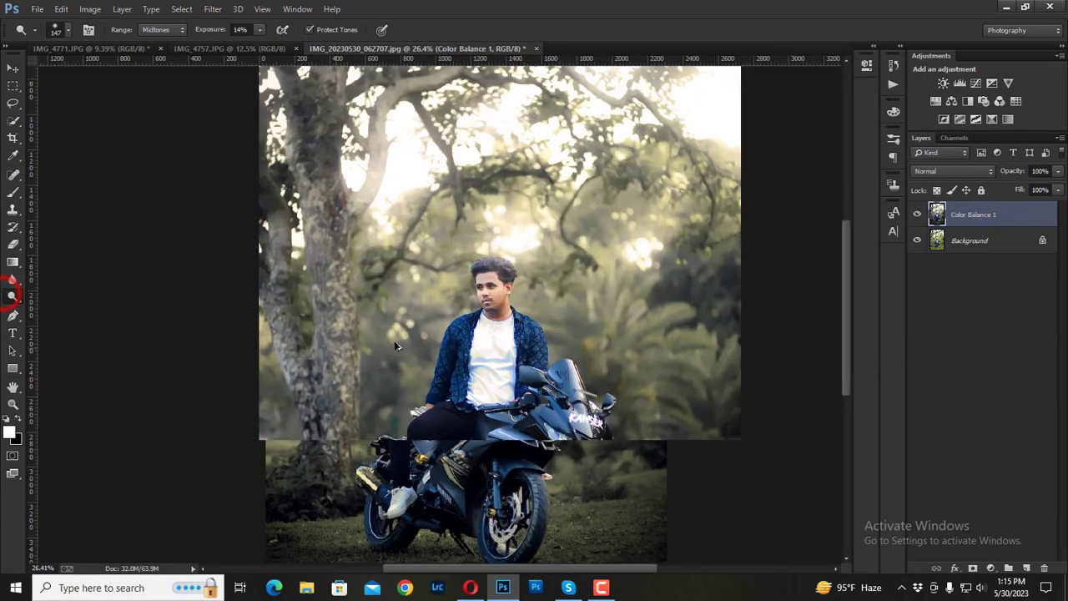
pyautogui.scroll(3, 485, 313)
pyautogui.scroll(2, 486, 312)
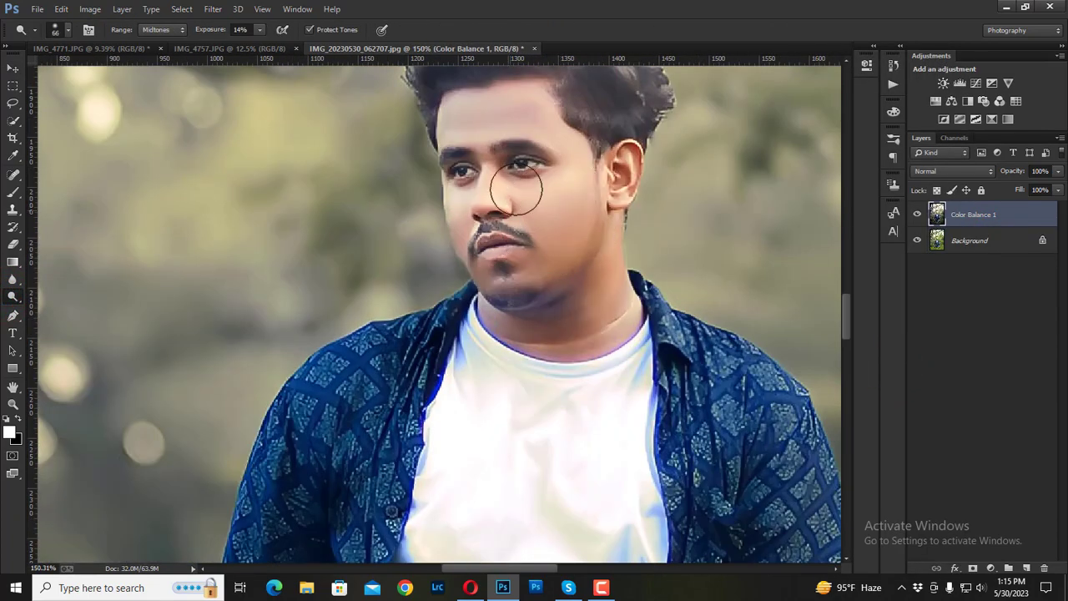
pyautogui.click(462, 112)
pyautogui.click(534, 110)
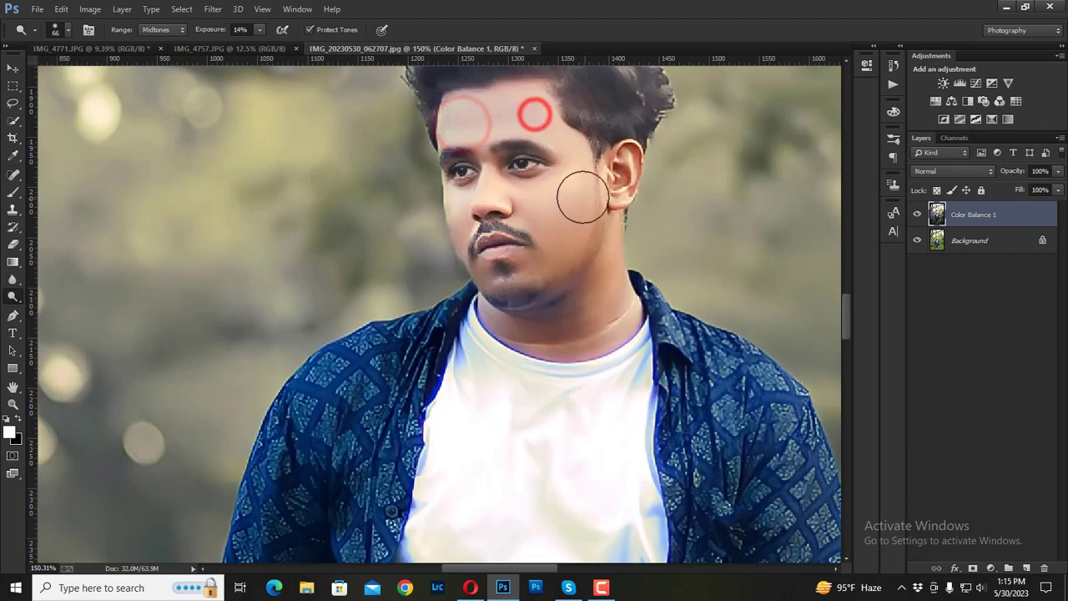
pyautogui.click(579, 324)
pyautogui.scroll(-1, 584, 329)
pyautogui.scroll(-3, 592, 334)
pyautogui.scroll(-1, 607, 338)
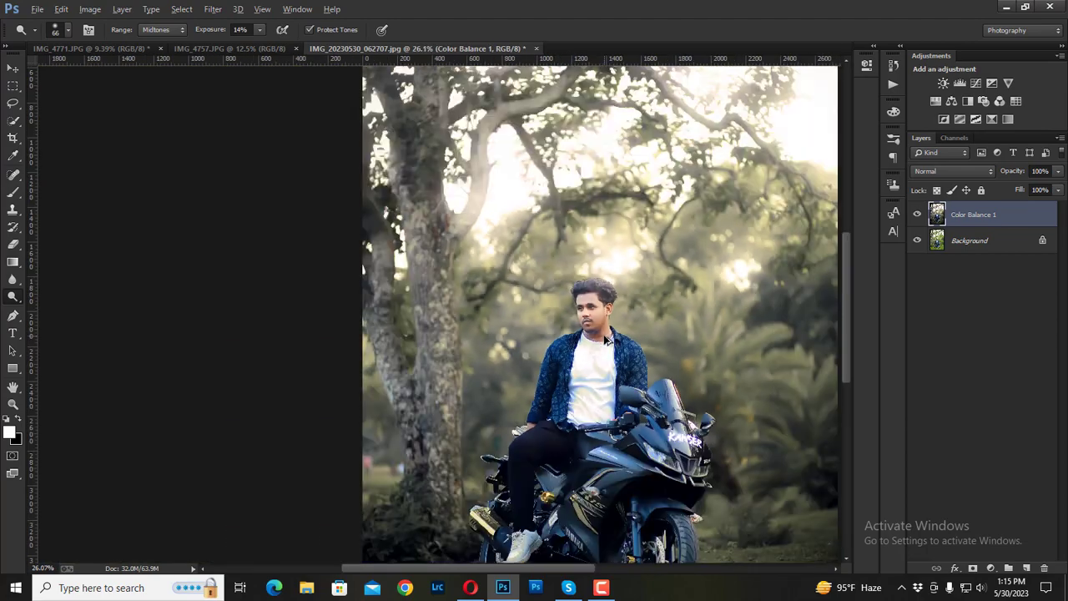
pyautogui.scroll(-1, 634, 336)
pyautogui.scroll(-1, 654, 334)
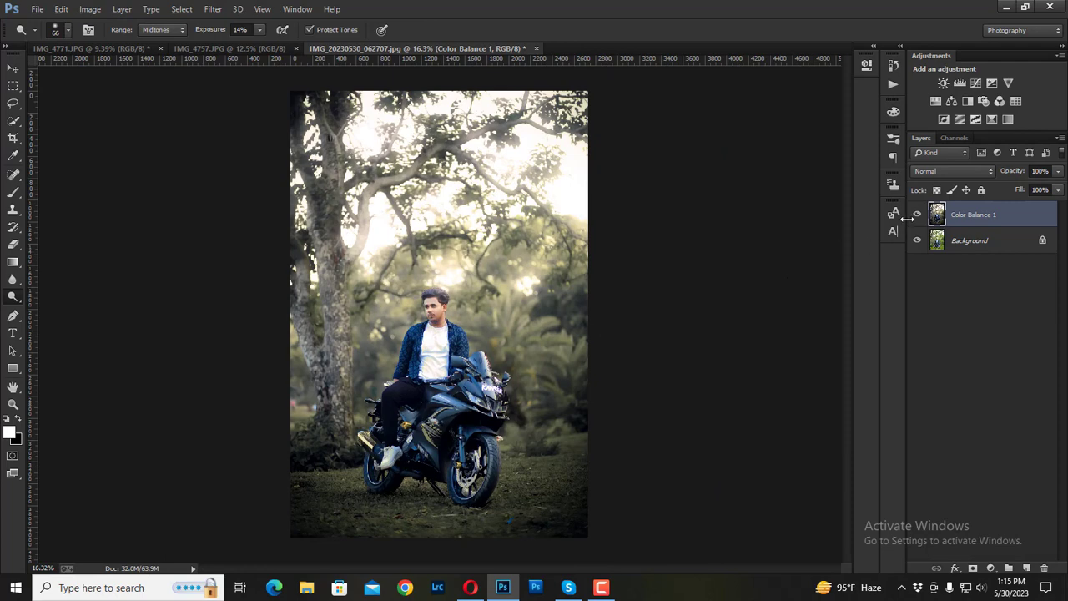
# - Toggle Color Balance 1 visibility to compare the edit before and after
pyautogui.click(916, 214)
pyautogui.click(916, 215)
pyautogui.click(916, 214)
pyautogui.click(916, 214)
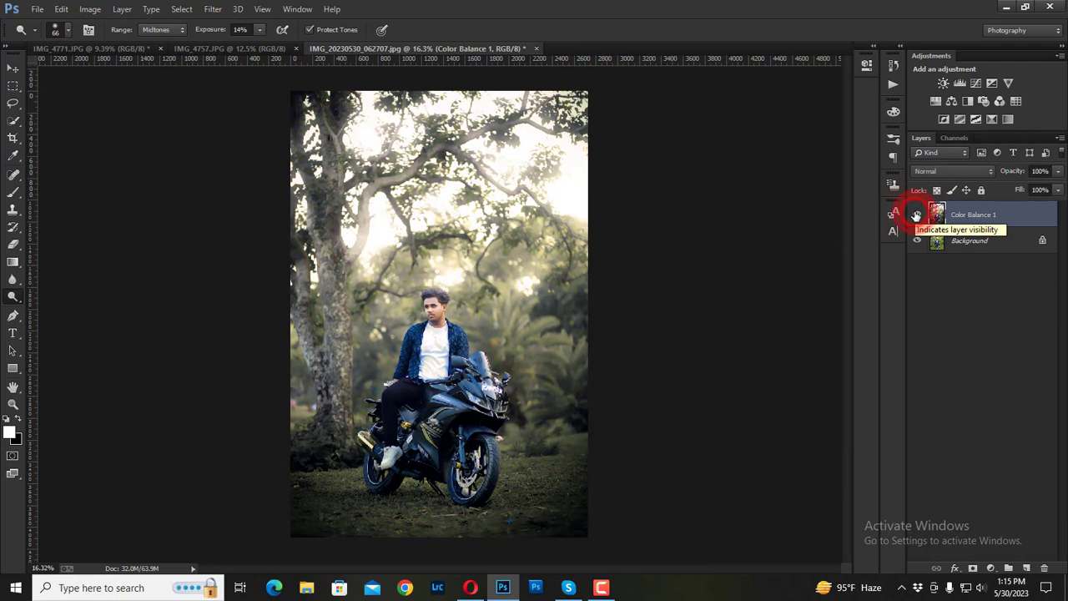
pyautogui.click(916, 215)
pyautogui.click(916, 214)
pyautogui.click(916, 215)
pyautogui.click(916, 215)
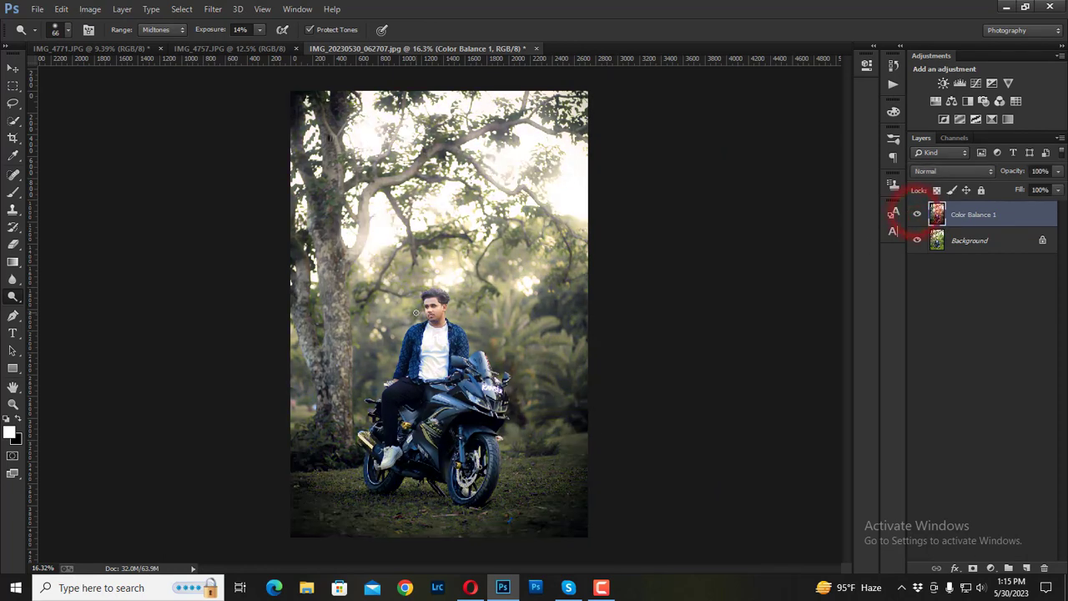
pyautogui.scroll(2, 497, 496)
pyautogui.scroll(2, 509, 501)
pyautogui.scroll(2, 509, 500)
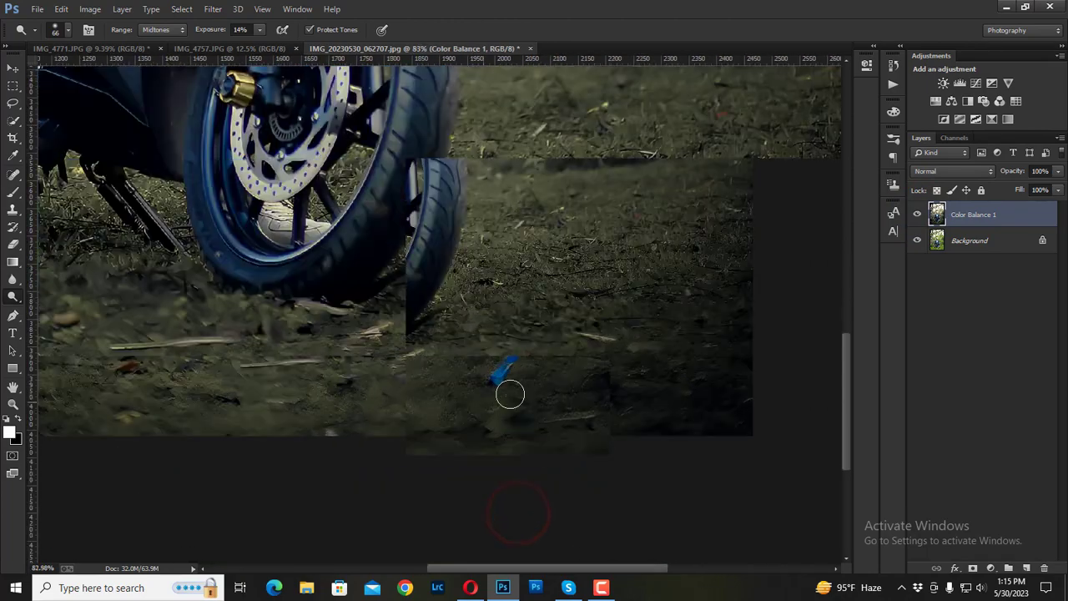
pyautogui.click(12, 173)
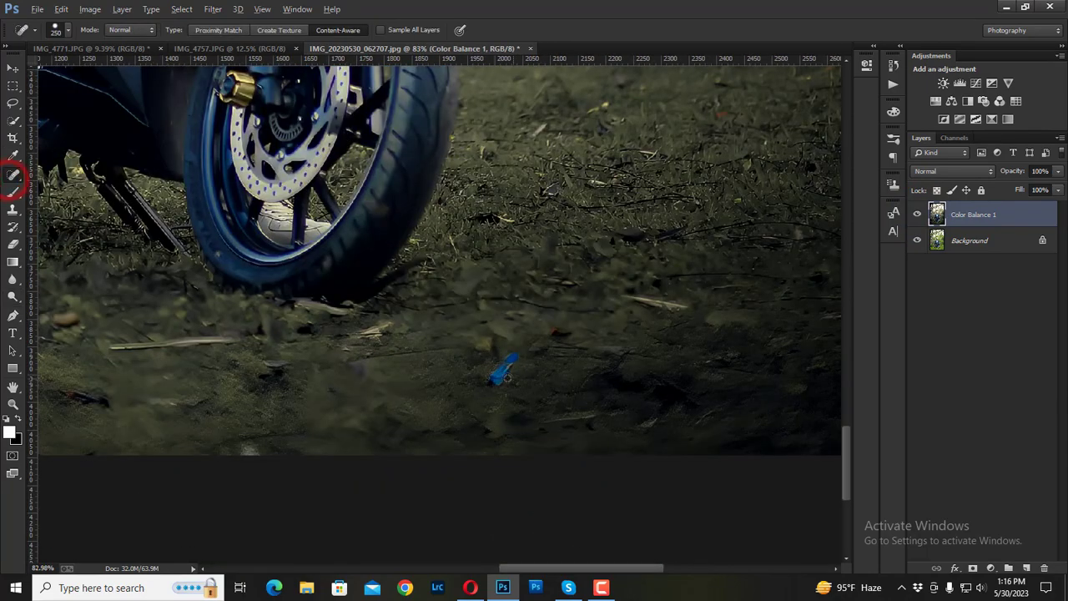
pyautogui.click(498, 378)
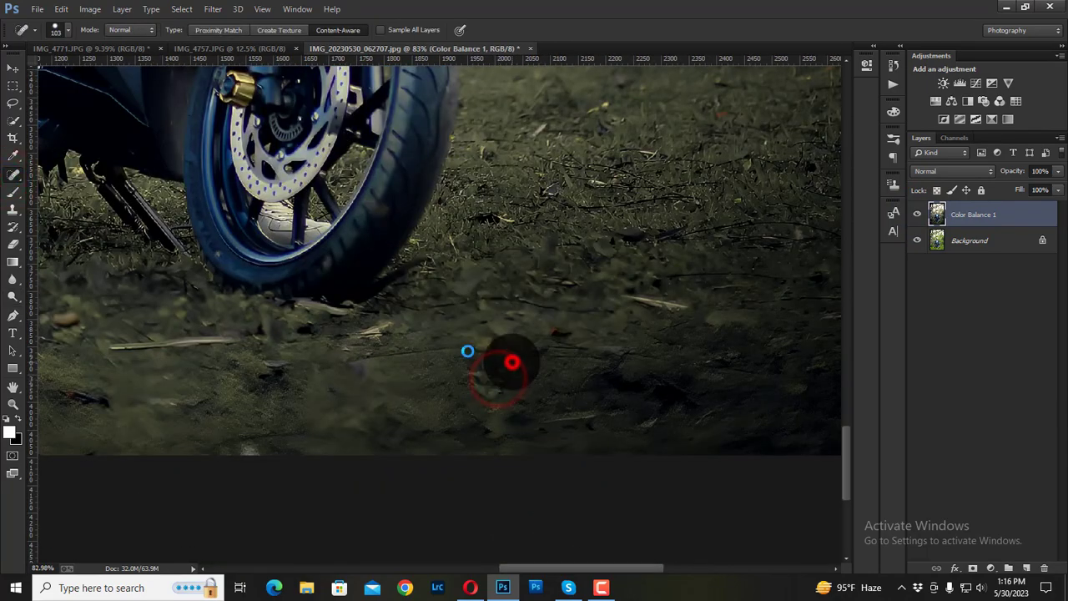
pyautogui.scroll(-3, 512, 362)
pyautogui.scroll(-2, 278, 354)
pyautogui.scroll(-2, 278, 353)
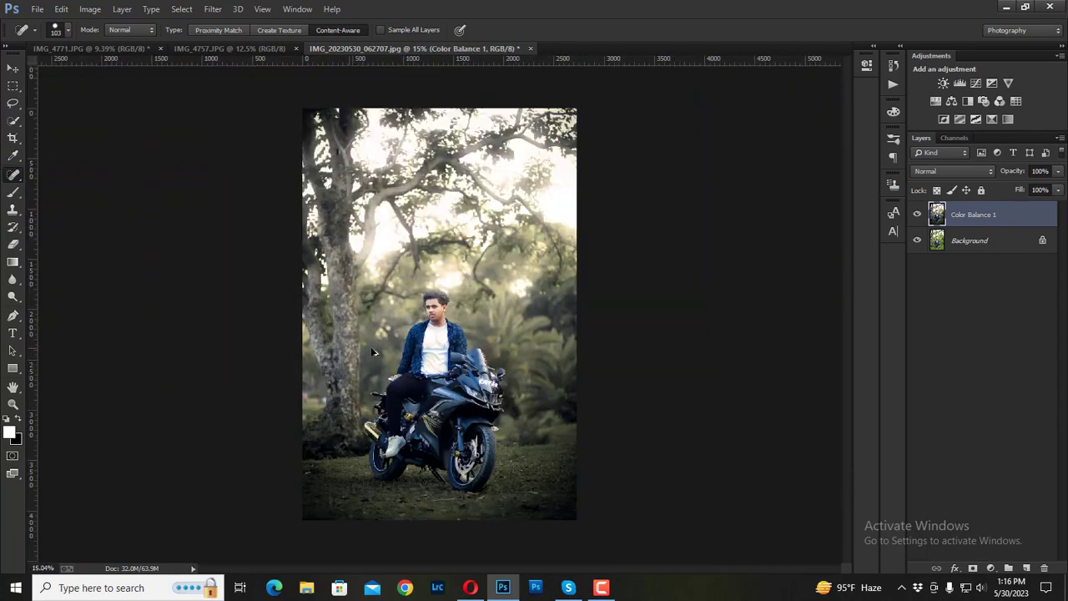
pyautogui.click(916, 214)
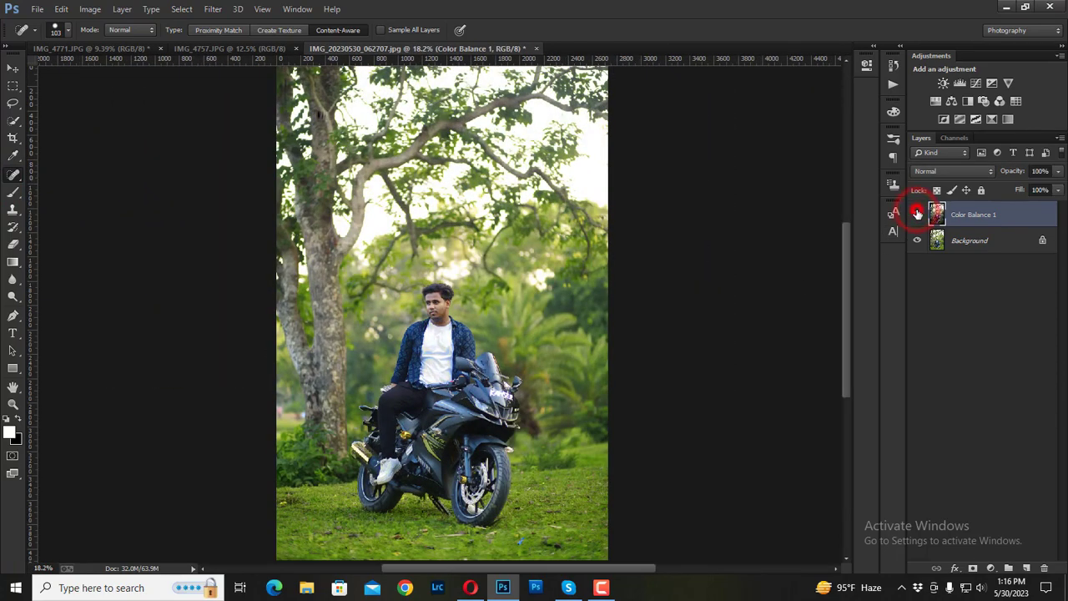
pyautogui.click(916, 214)
pyautogui.click(916, 214)
pyautogui.click(915, 215)
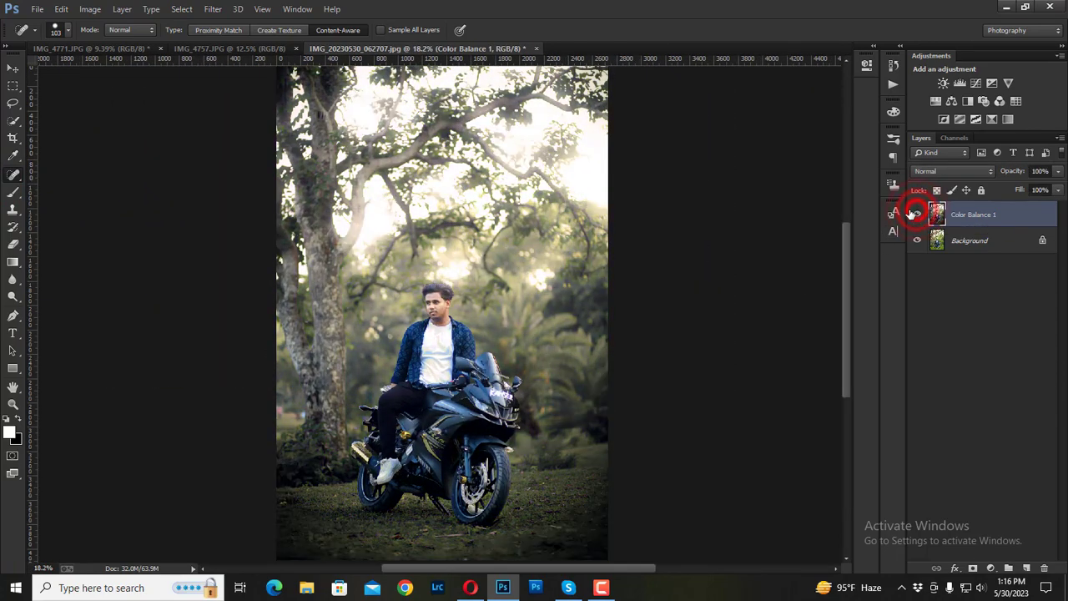
# - Select the AMIT EDITZ watermark brush preset at 395 px and stamp it beside the man
pyautogui.click(11, 199)
pyautogui.rightClick(451, 204)
pyautogui.click(493, 440)
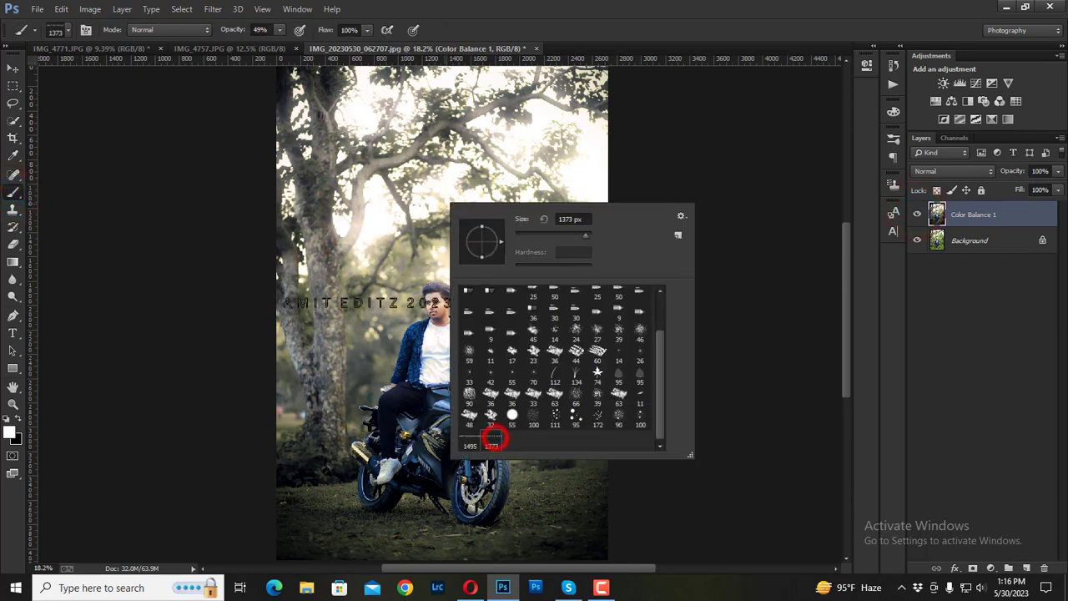
pyautogui.click(296, 301)
pyautogui.press('[')
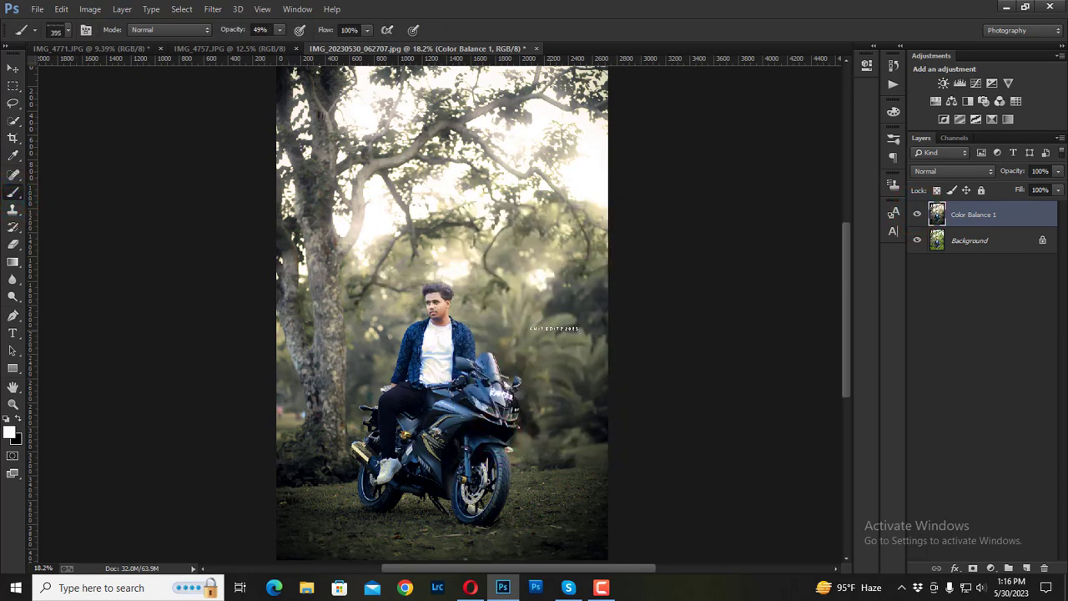
# - Reset the brush to a plain round tip and zoom to fit the whole photo
pyautogui.hotkey('ctrl', '-')
pyautogui.hotkey('ctrl', '-')
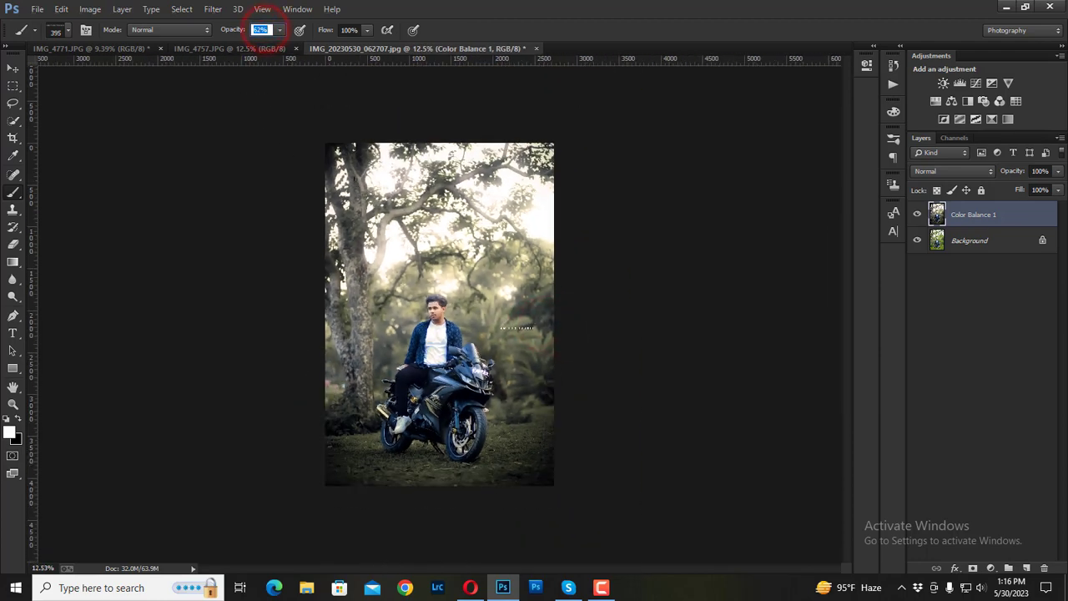
pyautogui.scroll(3, 513, 326)
pyautogui.rightClick(467, 321)
pyautogui.scroll(2, 489, 437)
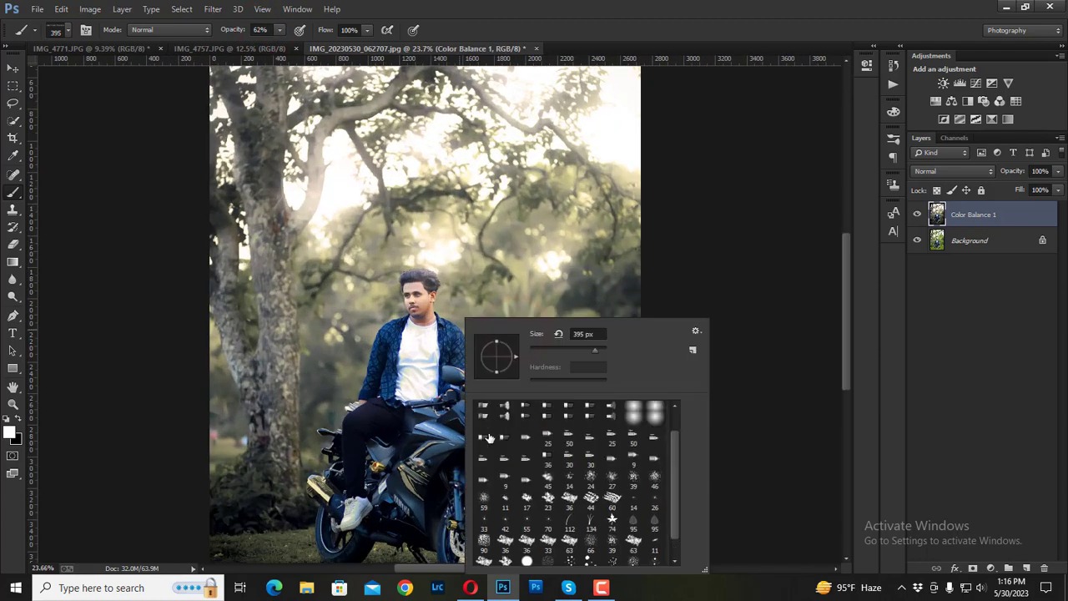
pyautogui.scroll(2, 489, 438)
pyautogui.click(484, 409)
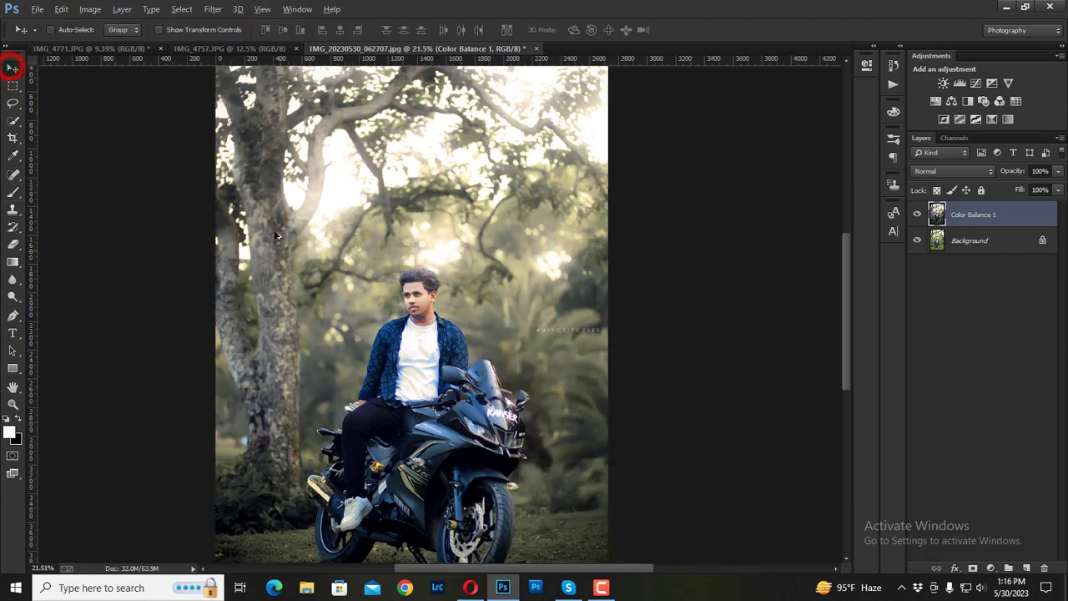
pyautogui.hotkey('ctrl', '0')
# - Add a Warming Filter 85 photo filter at 25% density and merge it with Color Balance 1
pyautogui.click(989, 568)
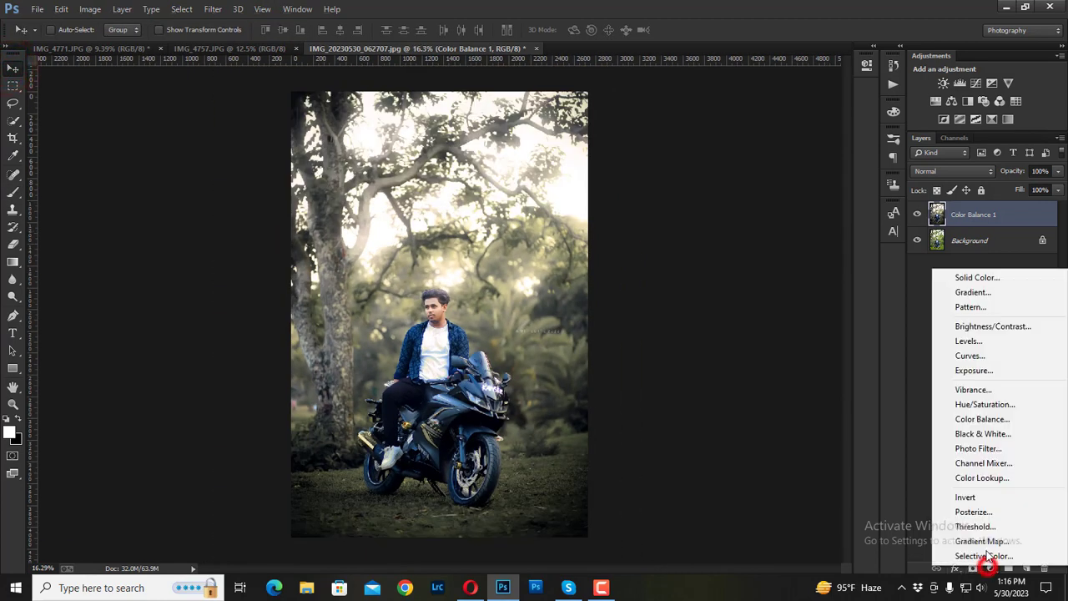
pyautogui.click(976, 444)
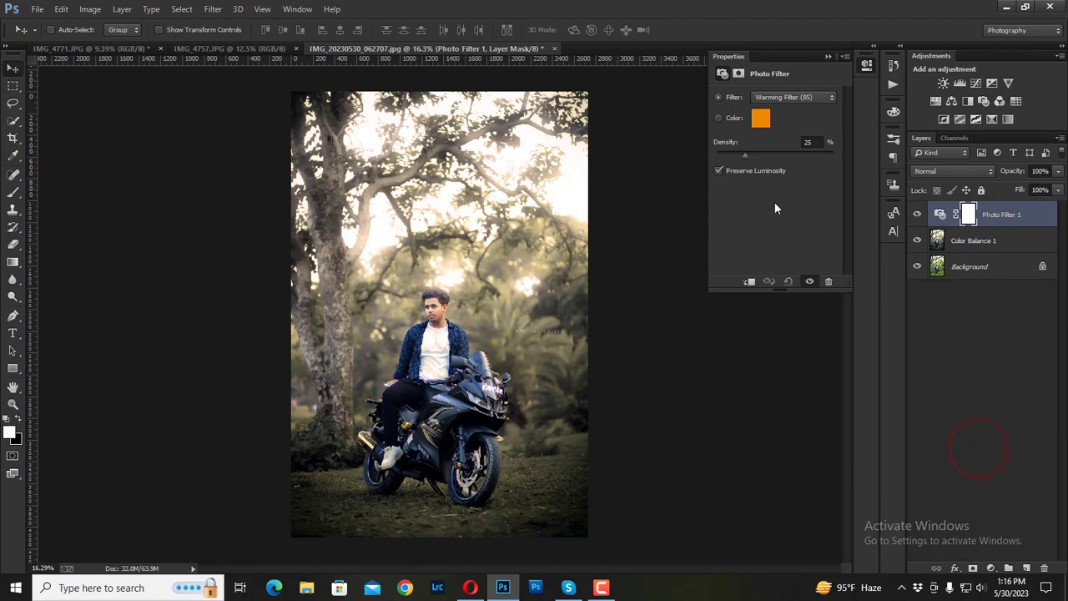
pyautogui.click(824, 58)
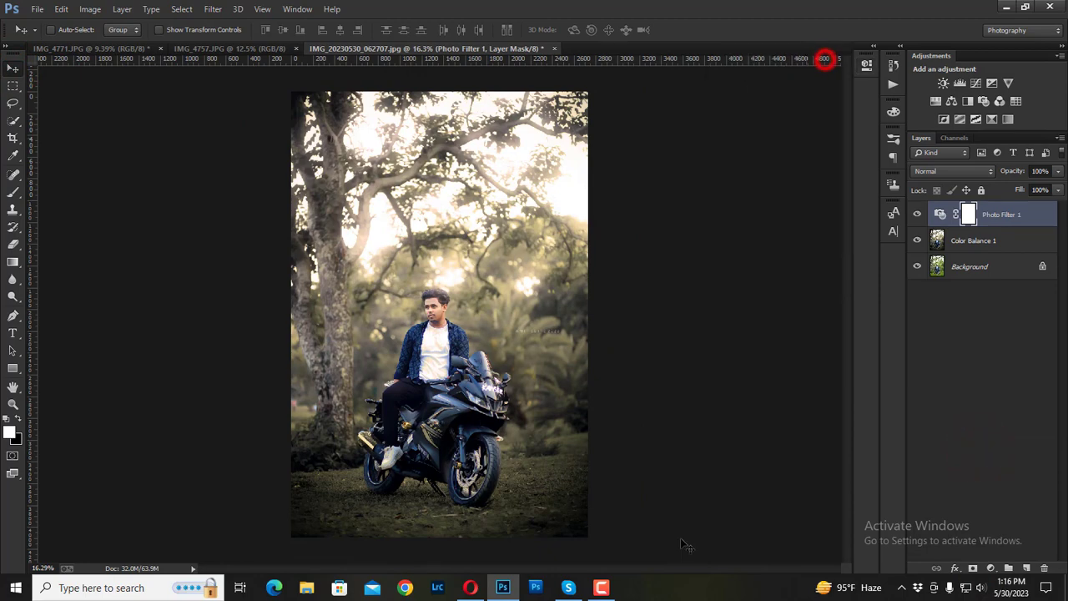
pyautogui.rightClick(999, 239)
pyautogui.click(884, 362)
pyautogui.scroll(3, 456, 325)
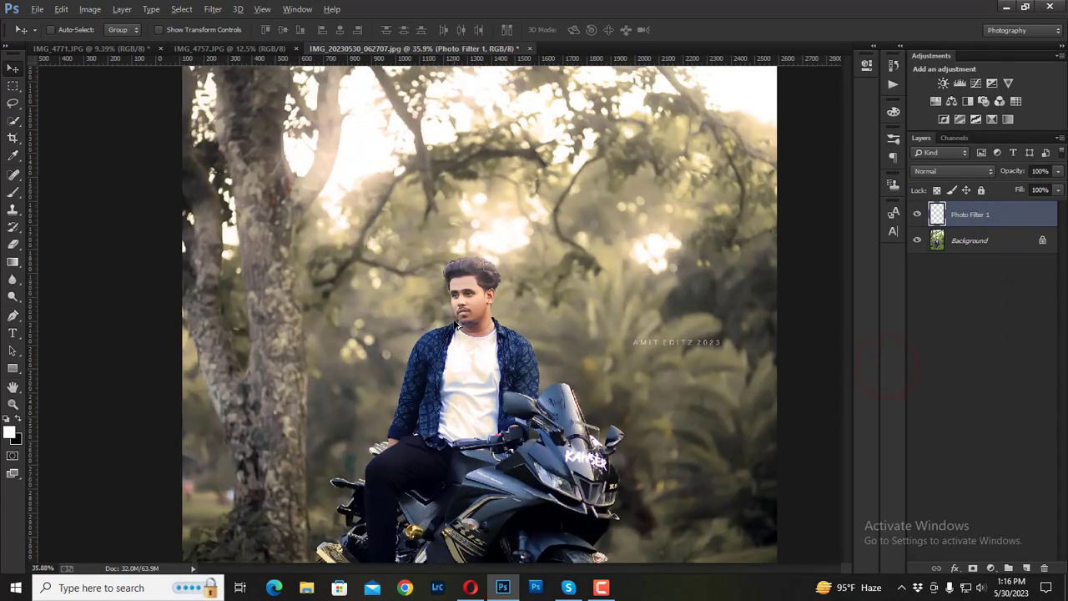
pyautogui.scroll(-2, 456, 326)
pyautogui.scroll(-2, 456, 325)
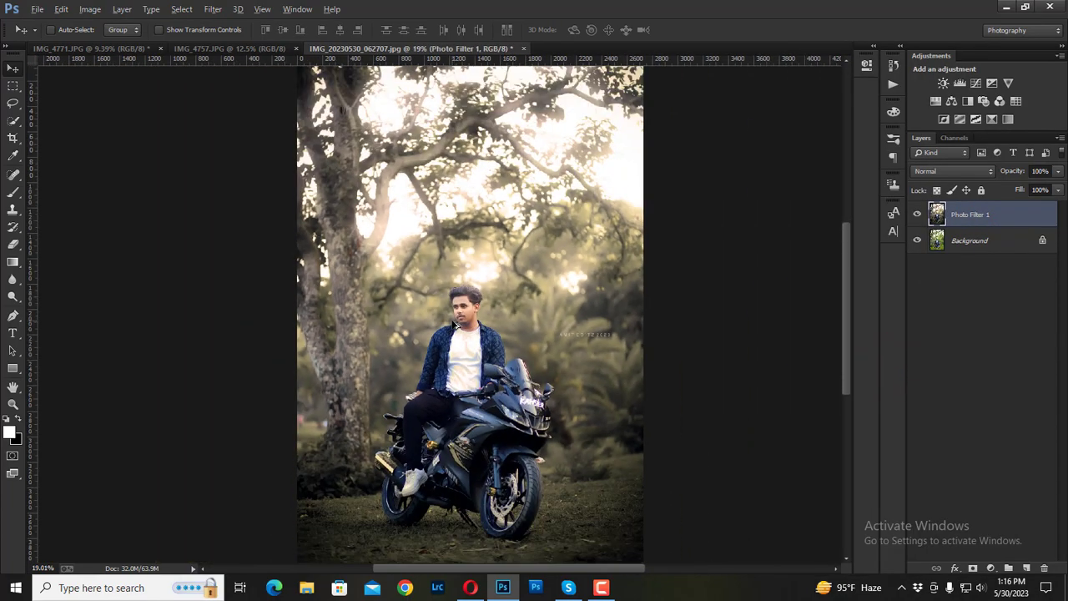
# - Toggle the warm Photo Filter 1 grade on and off to compare with the original
pyautogui.click(917, 214)
pyautogui.click(917, 214)
pyautogui.click(916, 214)
pyautogui.click(916, 215)
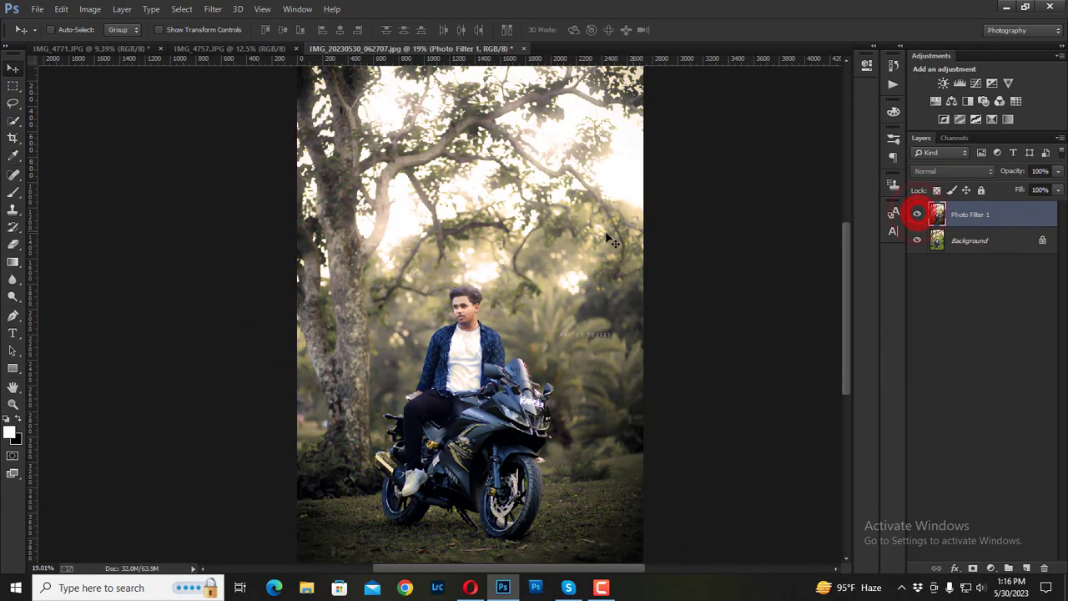
pyautogui.scroll(-1, 609, 238)
pyautogui.scroll(1, 609, 237)
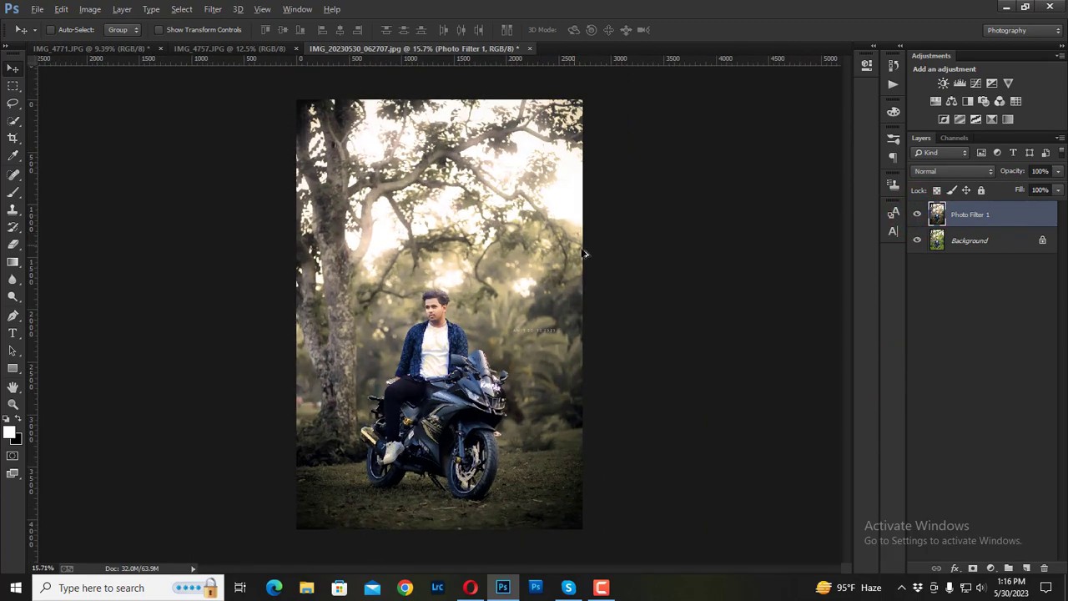
pyautogui.scroll(5, 375, 357)
pyautogui.scroll(5, 376, 357)
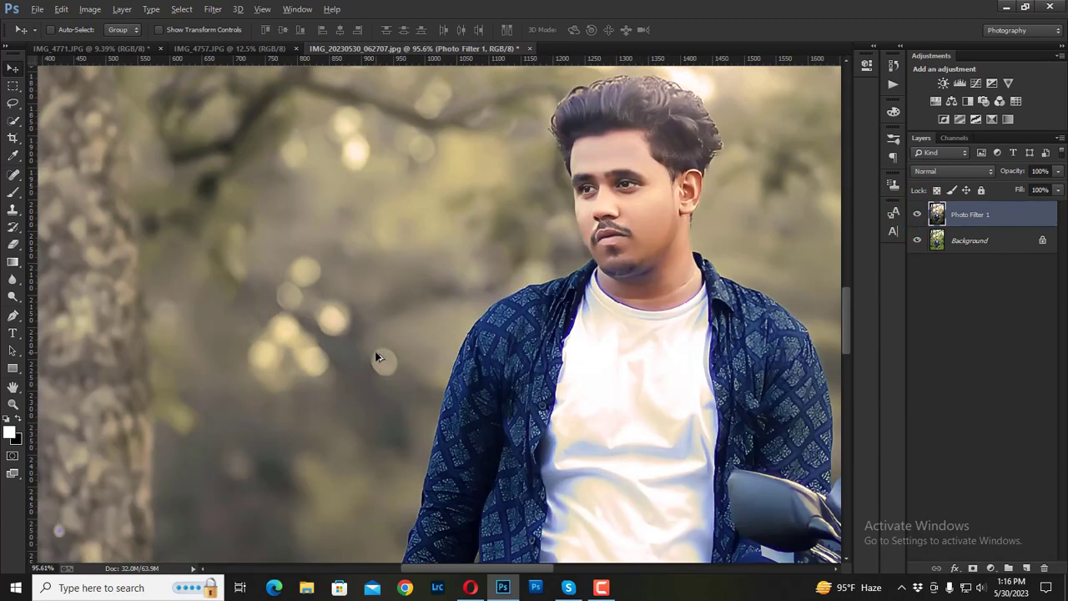
pyautogui.scroll(-3, 376, 357)
pyautogui.scroll(-2, 760, 318)
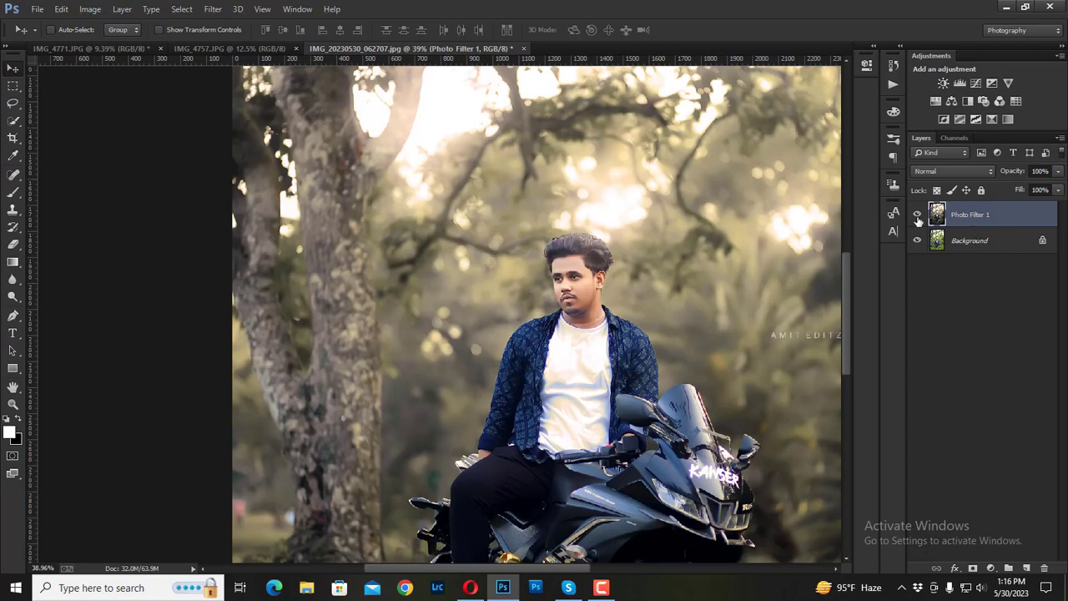
pyautogui.click(917, 216)
pyautogui.click(917, 216)
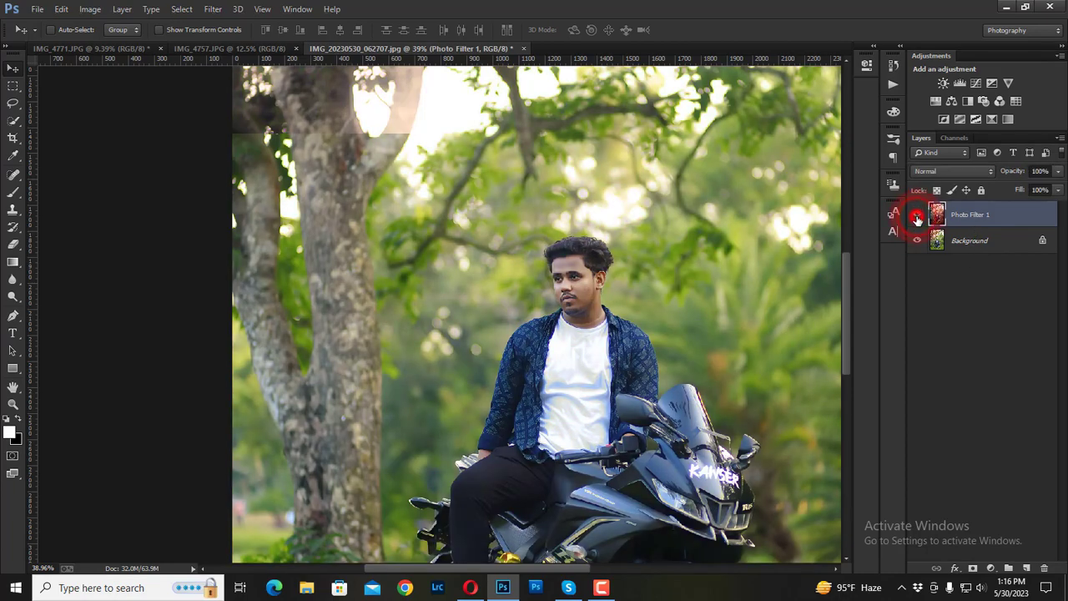
pyautogui.click(917, 216)
pyautogui.click(917, 216)
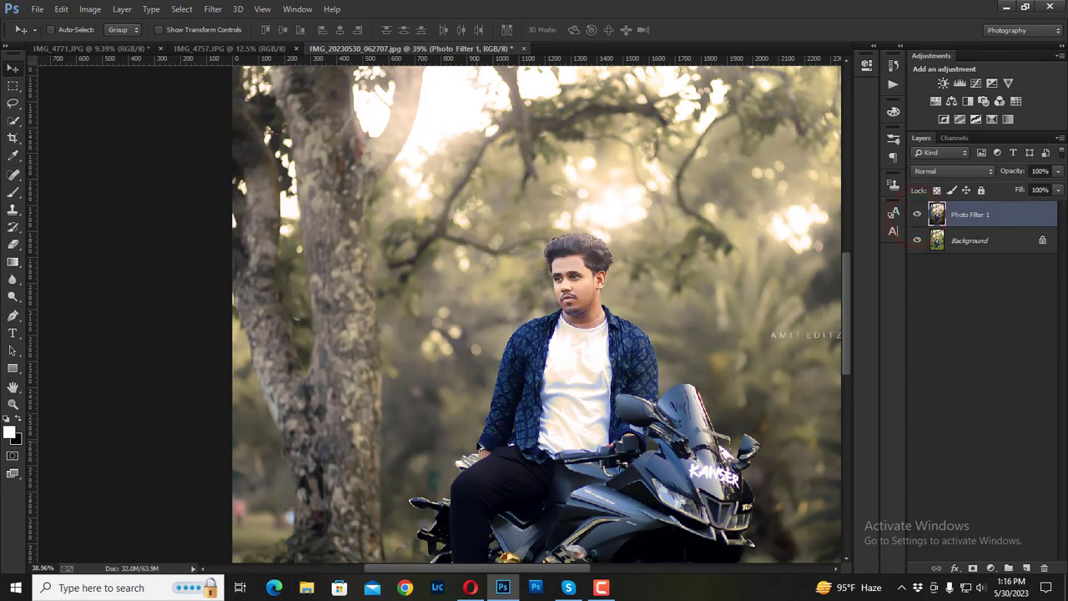
# - Check the shirt colour with and without the grade, then quick-select part of the white T-shirt
pyautogui.scroll(6, 622, 386)
pyautogui.scroll(6, 621, 386)
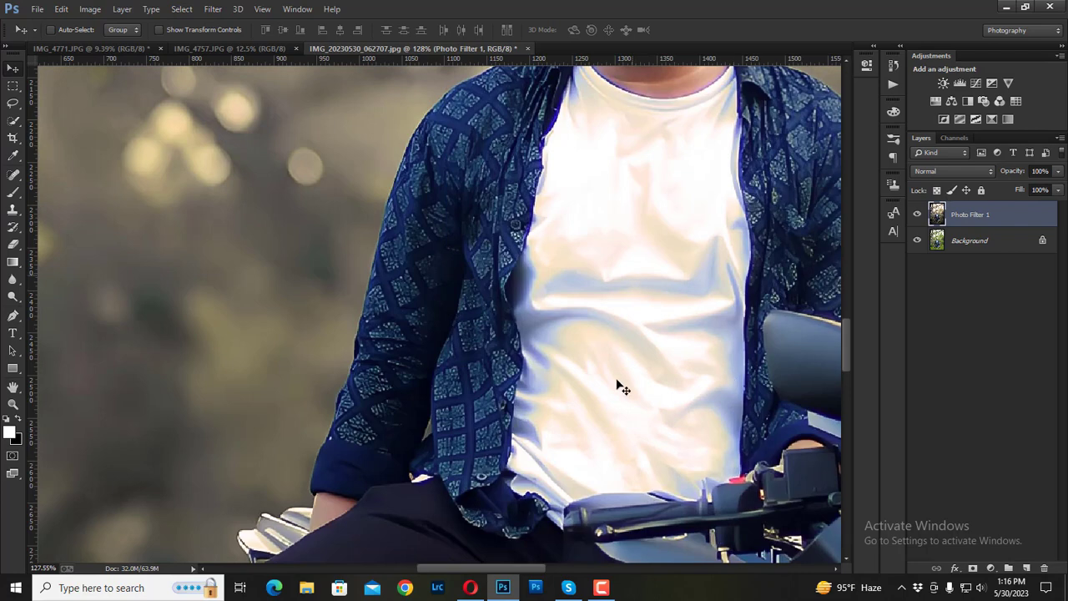
pyautogui.click(918, 216)
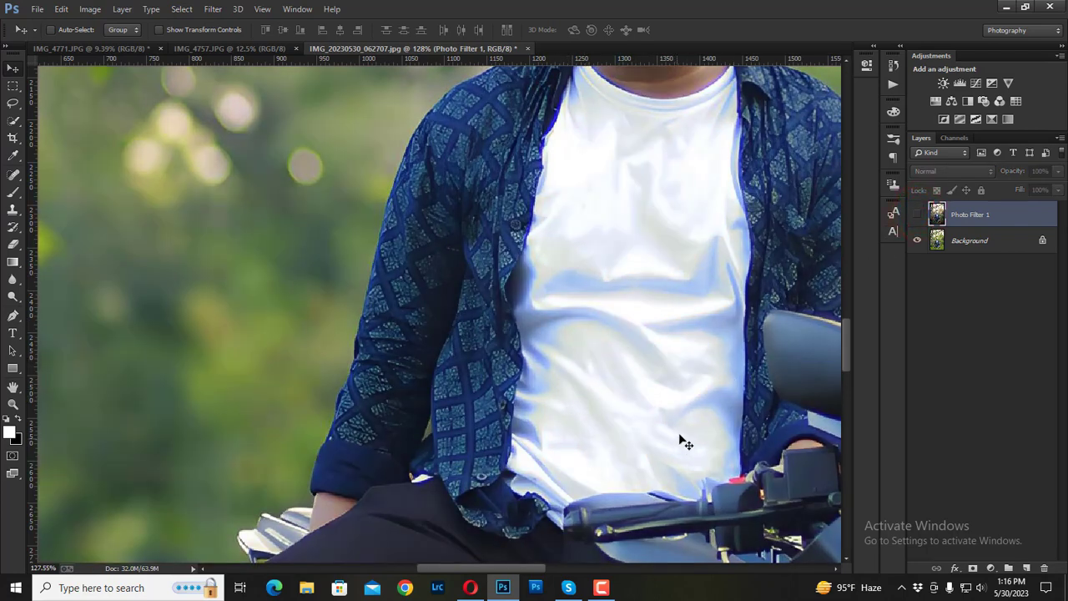
pyautogui.scroll(-3, 648, 191)
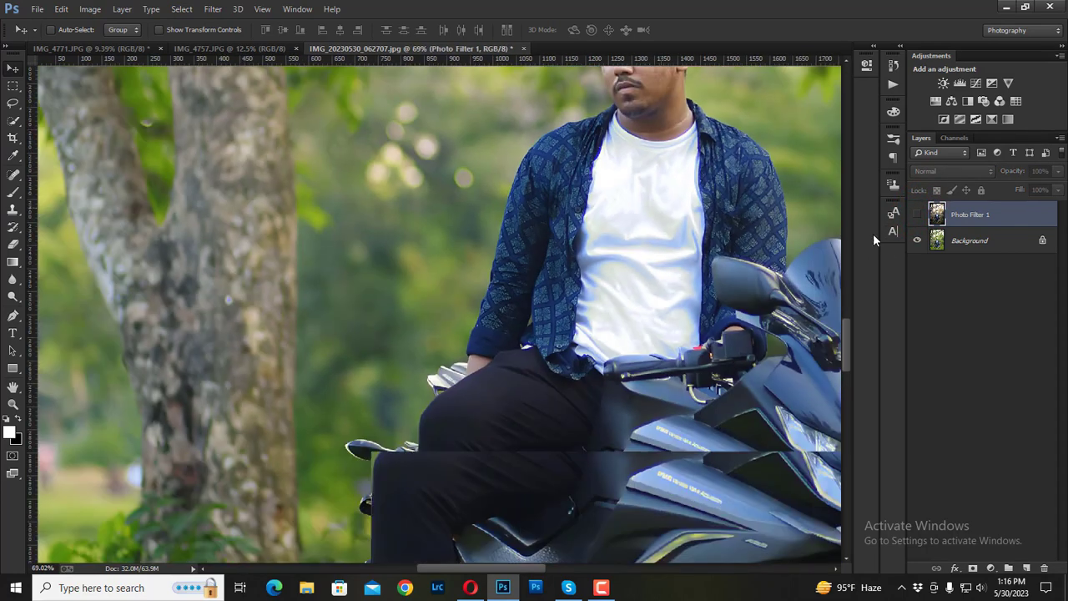
pyautogui.click(917, 215)
pyautogui.click(917, 215)
pyautogui.click(917, 215)
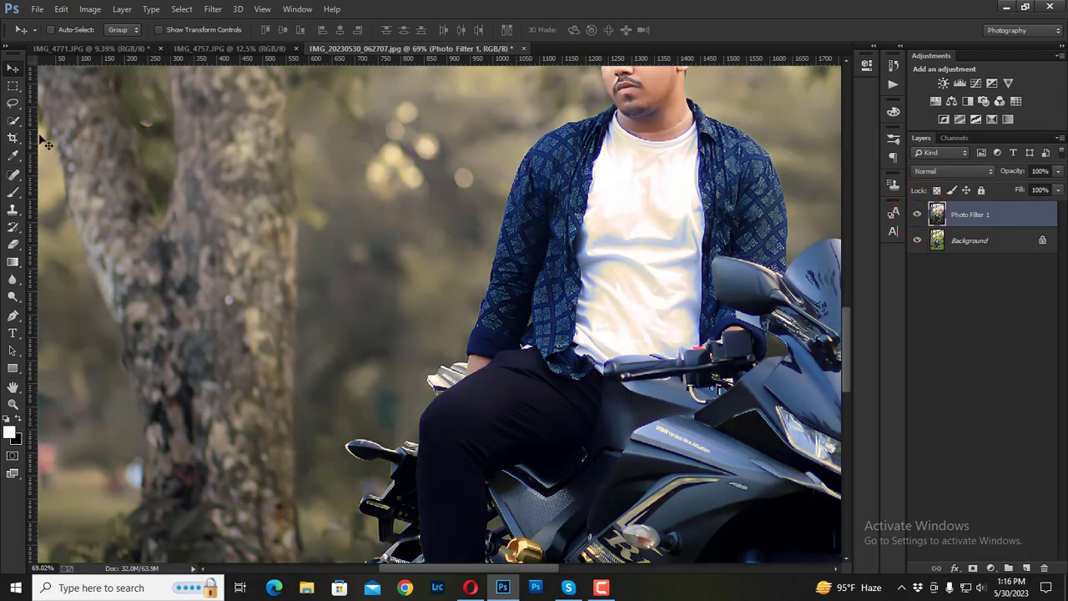
pyautogui.click(13, 121)
pyautogui.click(360, 176)
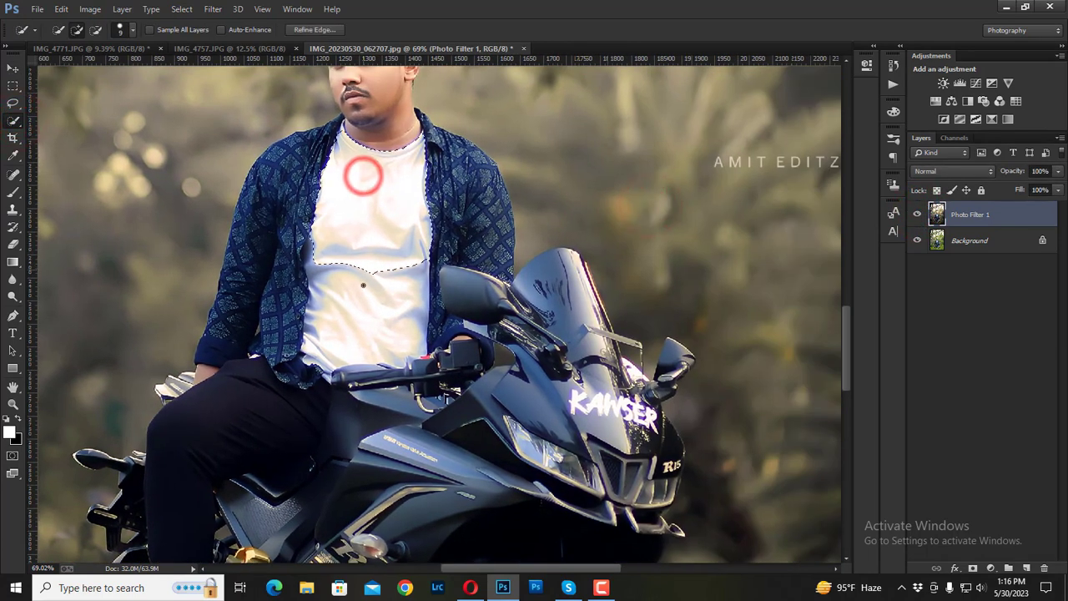
# - Select the whole T-shirt and add Selective Color with Whites Cyan 0, Magenta 0, Yellow -100
pyautogui.click(361, 298)
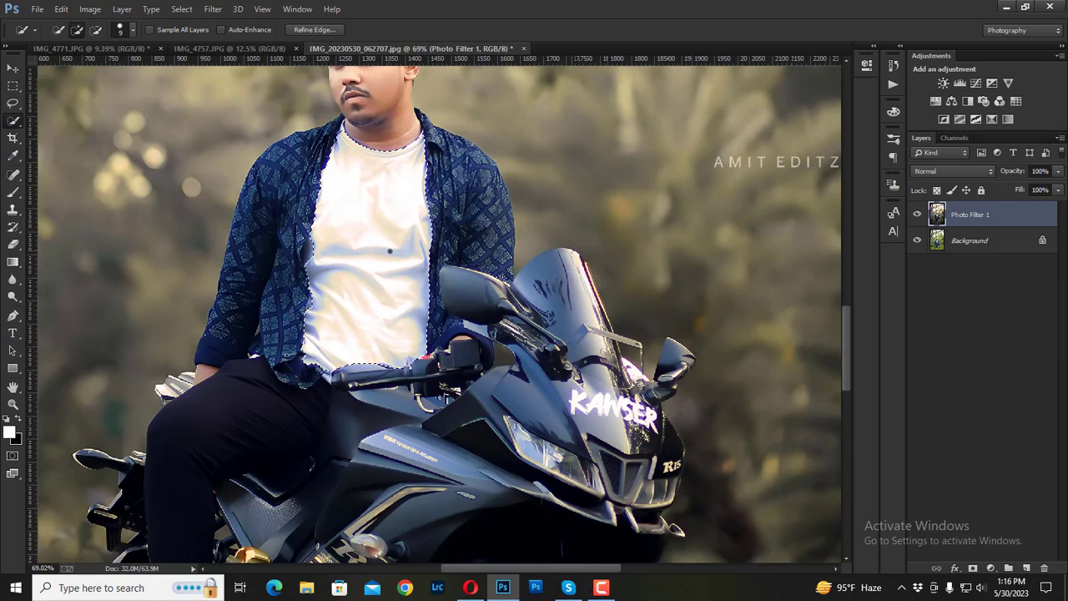
pyautogui.click(992, 567)
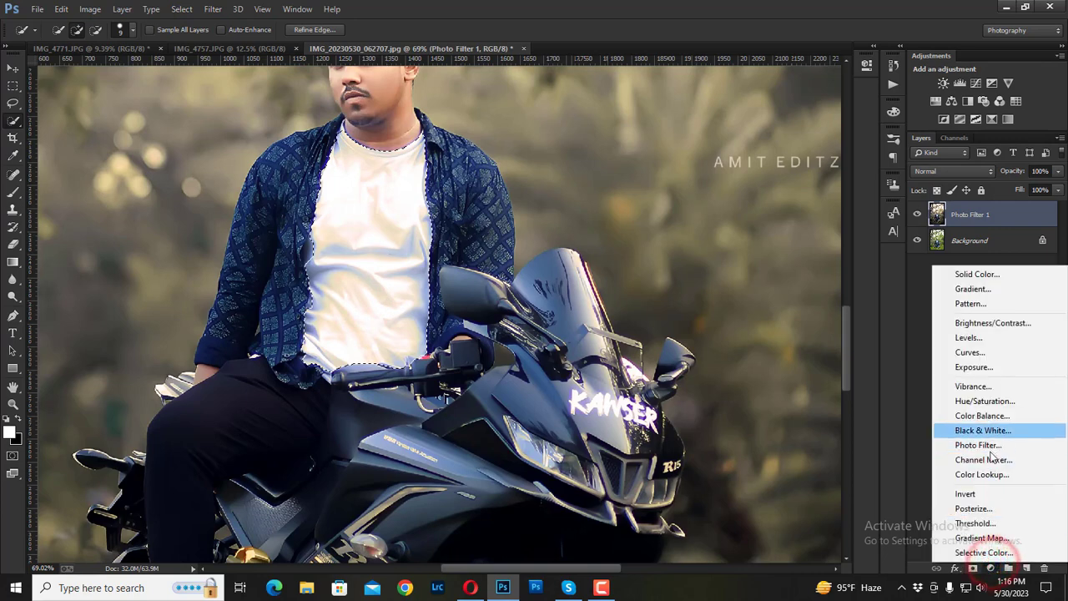
pyautogui.click(984, 552)
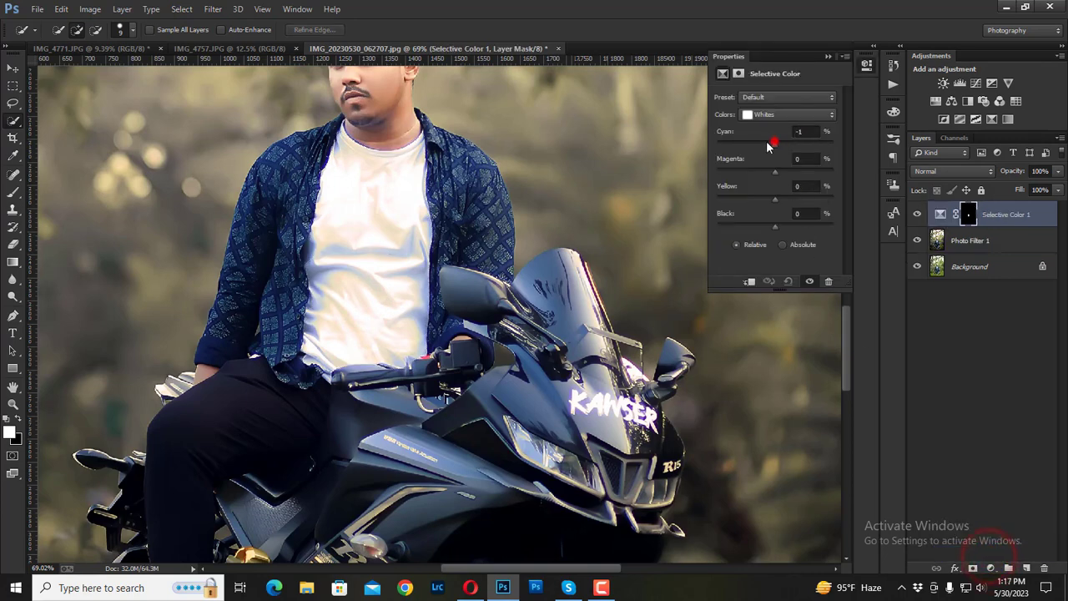
pyautogui.moveTo(775, 148); pyautogui.dragTo(826, 150)
pyautogui.moveTo(774, 173); pyautogui.dragTo(818, 173)
pyautogui.write('0')
pyautogui.click(806, 131)
pyautogui.write('0')
pyautogui.moveTo(771, 201)
pyautogui.mouseDown()
pyautogui.moveTo(726, 198)
pyautogui.moveTo(746, 200)
pyautogui.moveTo(754, 229)
pyautogui.moveTo(734, 218)
pyautogui.moveTo(763, 218)
pyautogui.mouseUp()
pyautogui.click(826, 57)
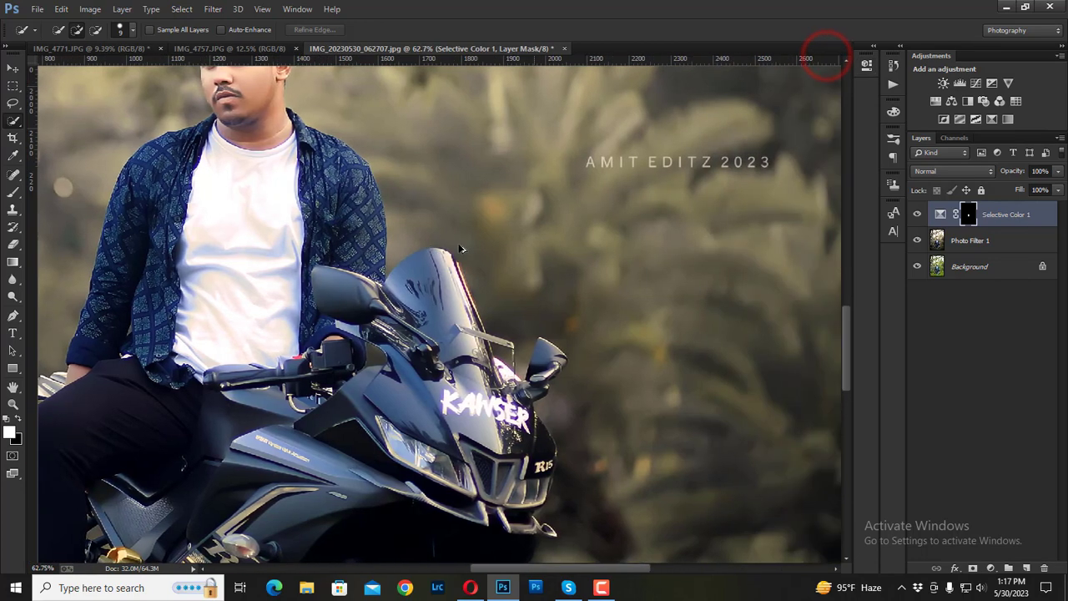
pyautogui.scroll(-5, 459, 248)
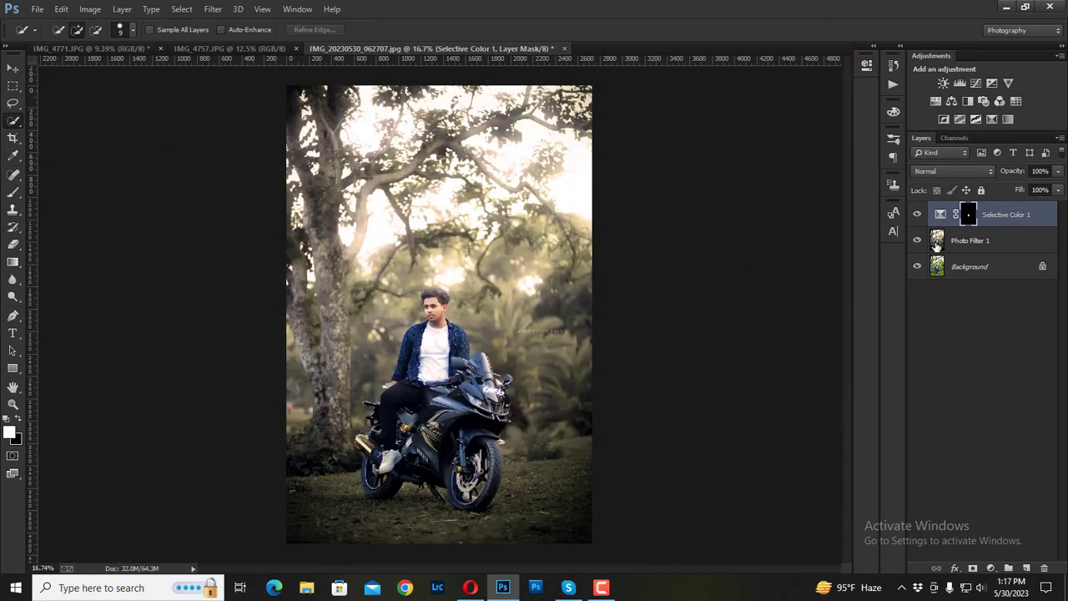
# - Compare the shirt whitening on and off, then merge it with Photo Filter 1 into Selective Color 1
pyautogui.click(915, 215)
pyautogui.click(915, 215)
pyautogui.click(914, 215)
pyautogui.click(914, 215)
pyautogui.keyDown('shift'); pyautogui.click(990, 242); pyautogui.keyUp('shift')
pyautogui.rightClick(990, 234)
pyautogui.click(886, 362)
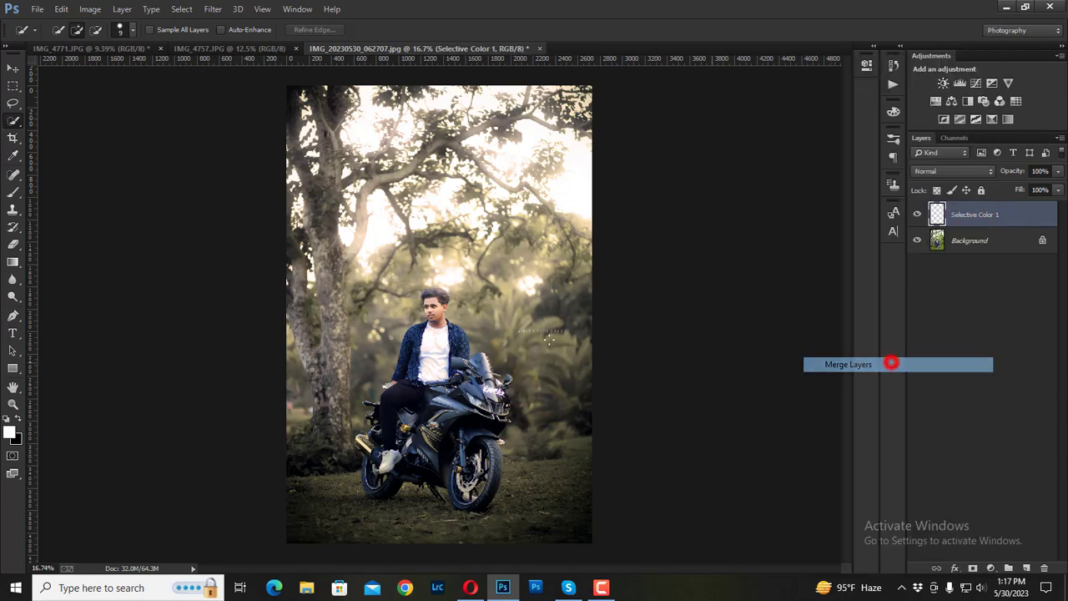
pyautogui.scroll(1, 508, 335)
# - Toggle the merged Selective Color 1 grade to compare the photo with and without it
pyautogui.click(917, 213)
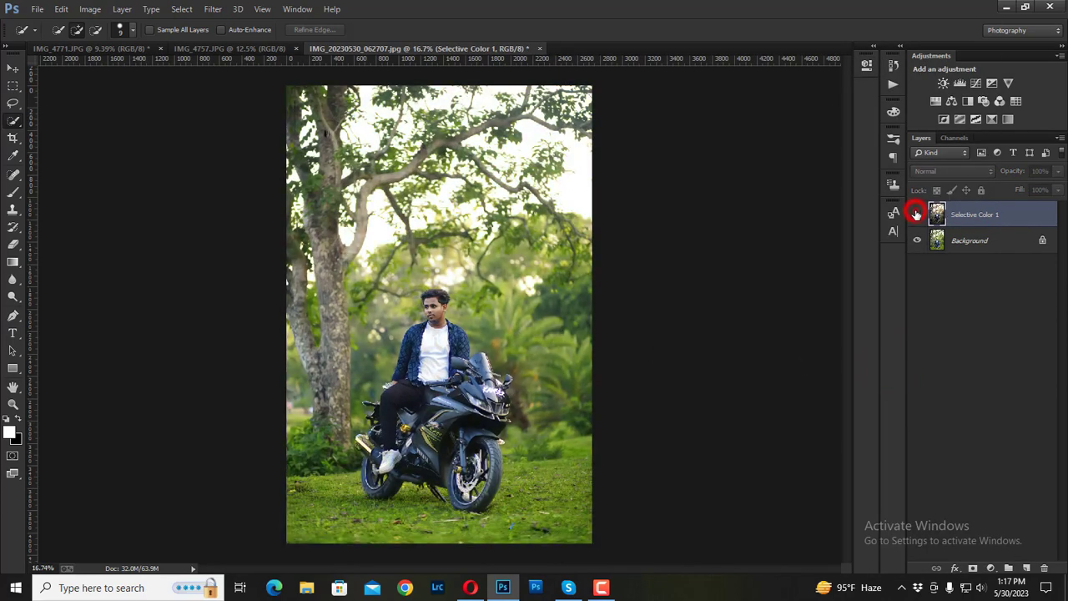
pyautogui.click(916, 215)
pyautogui.click(916, 214)
pyautogui.click(916, 215)
pyautogui.click(915, 214)
pyautogui.click(916, 214)
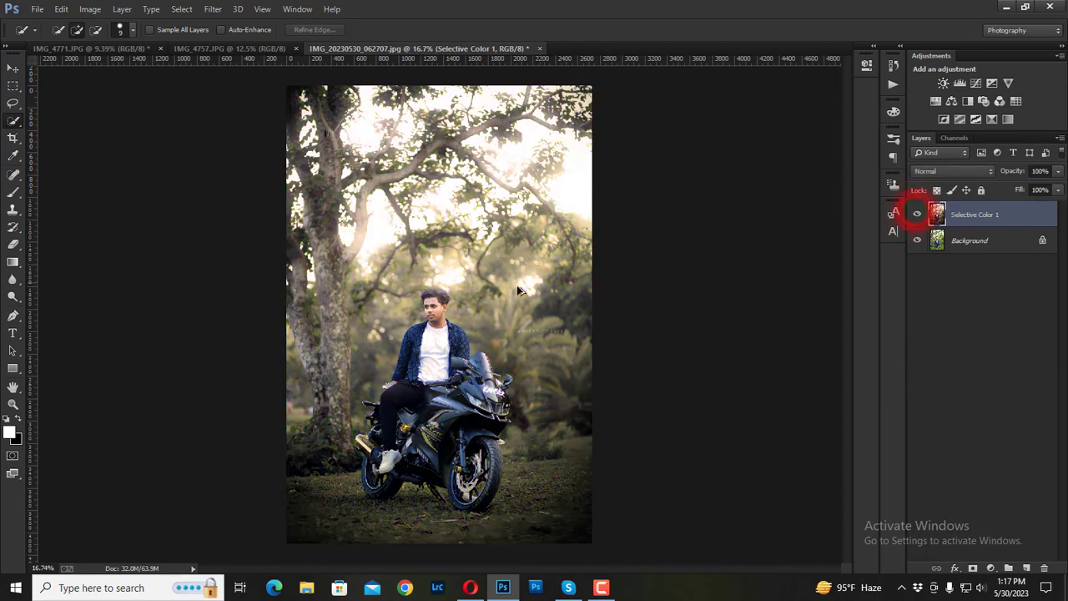
pyautogui.scroll(2, 475, 291)
pyautogui.scroll(-1, 475, 291)
pyautogui.scroll(-1, 475, 291)
pyautogui.scroll(-1, 476, 291)
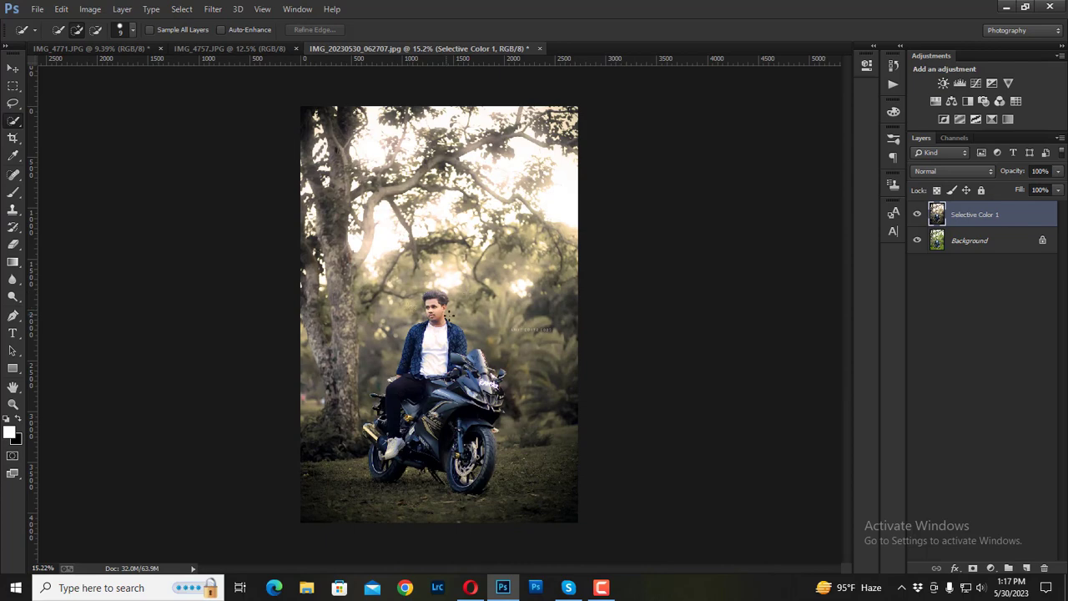
# - Add a new Layer 1 in Screen blend mode and switch to a soft Brush
pyautogui.click(1027, 568)
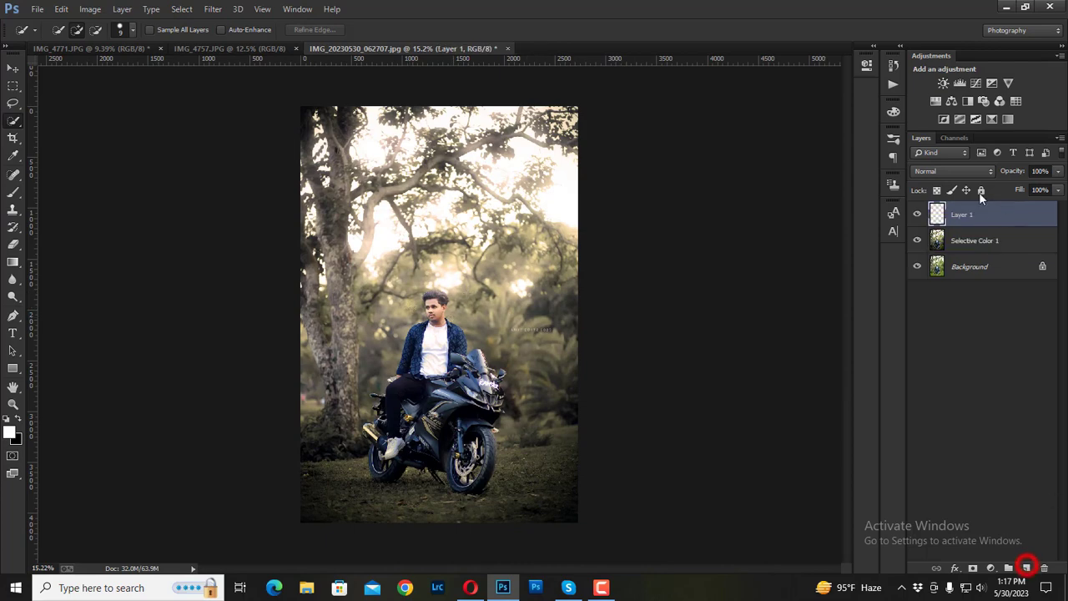
pyautogui.click(926, 171)
pyautogui.click(928, 291)
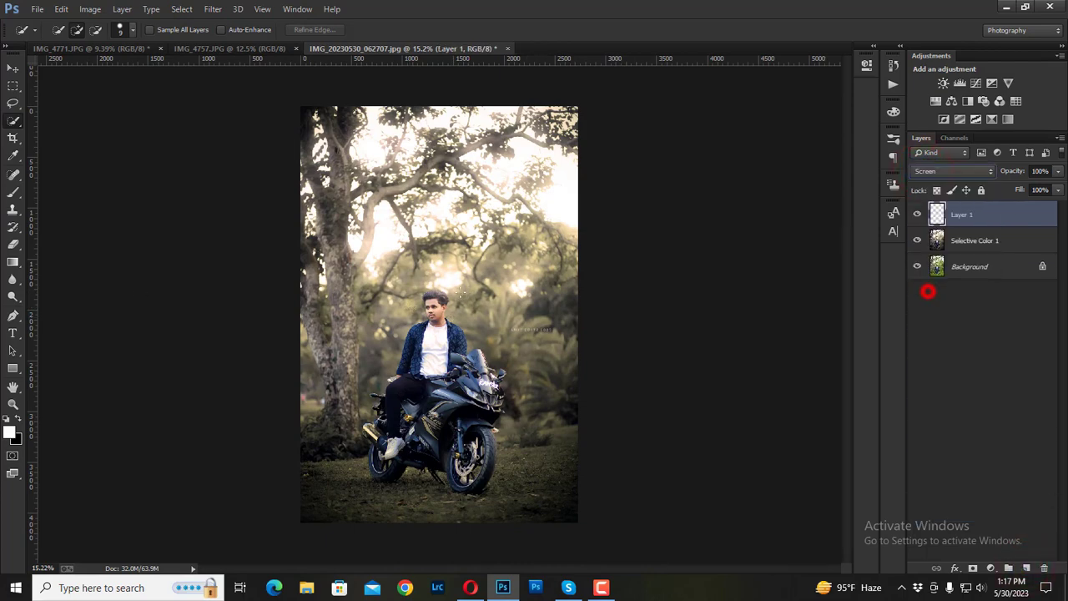
pyautogui.click(13, 191)
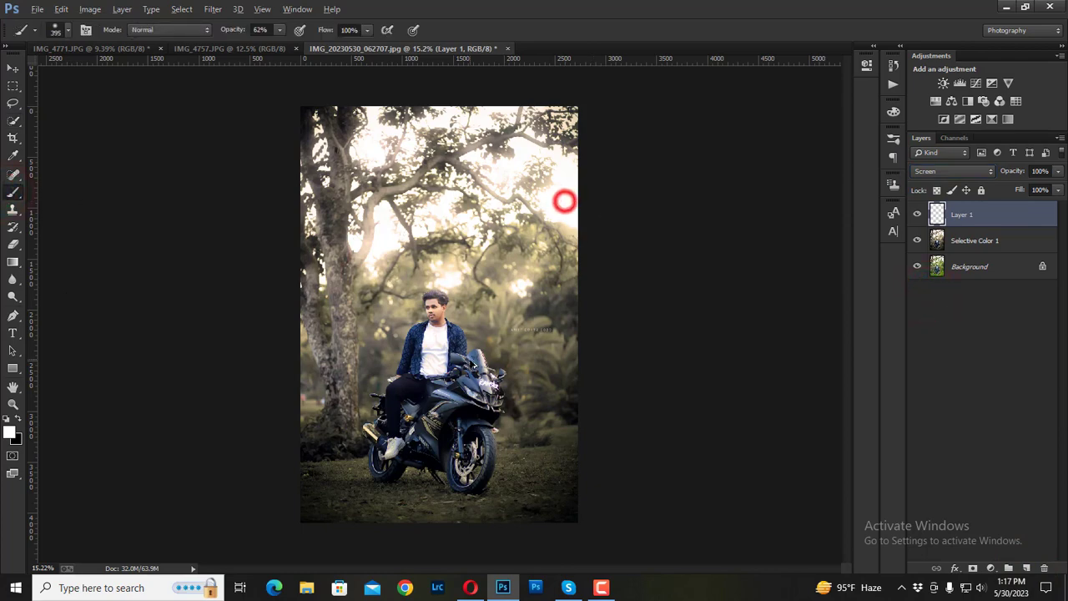
pyautogui.scroll(2, 564, 200)
pyautogui.scroll(3, 501, 250)
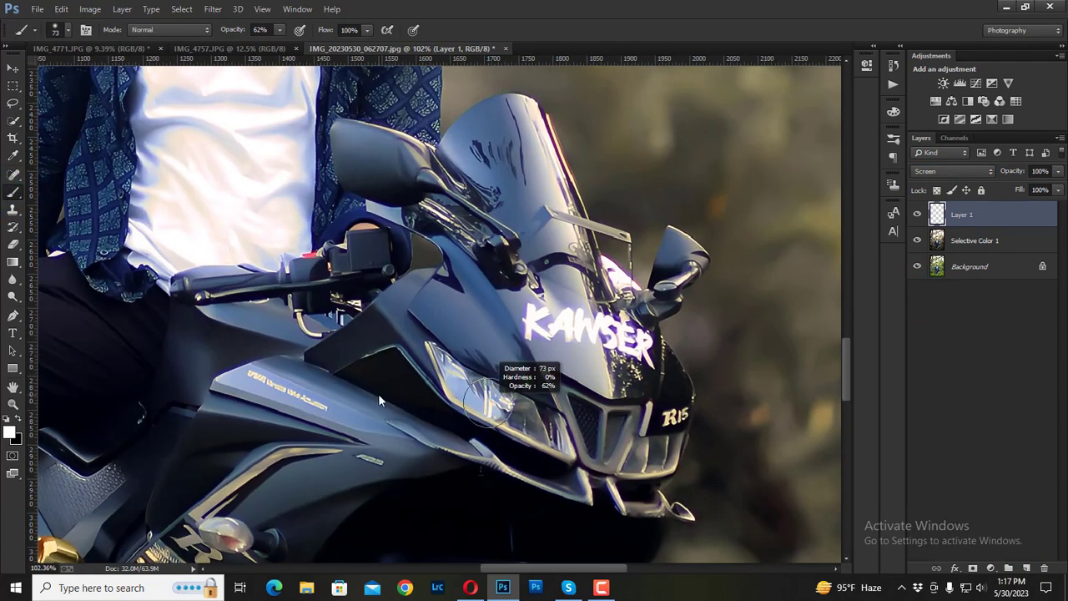
# - Paint soft white glows over the left and lower headlights at 62% opacity
pyautogui.moveTo(538, 386)
pyautogui.mouseDown()
pyautogui.moveTo(471, 409)
pyautogui.moveTo(506, 412)
pyautogui.mouseUp()
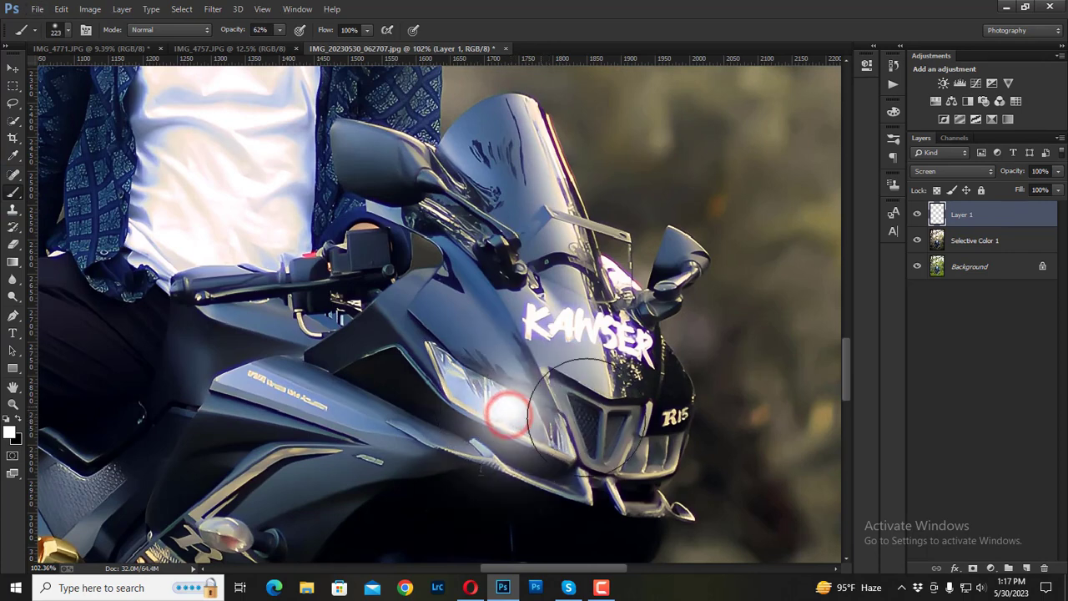
pyautogui.moveTo(663, 454); pyautogui.dragTo(665, 452)
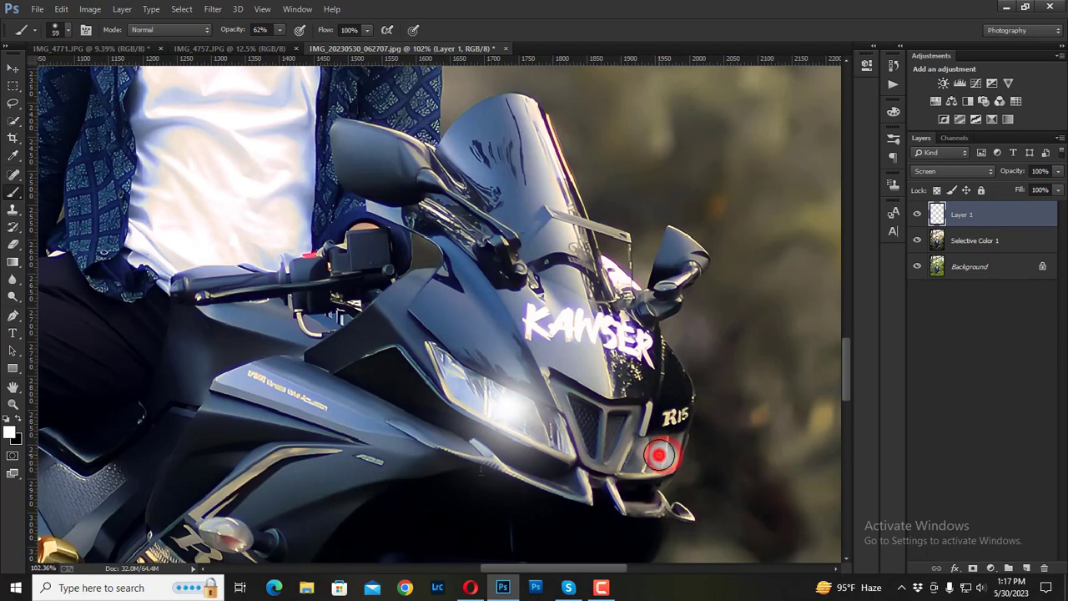
pyautogui.scroll(-3, 677, 461)
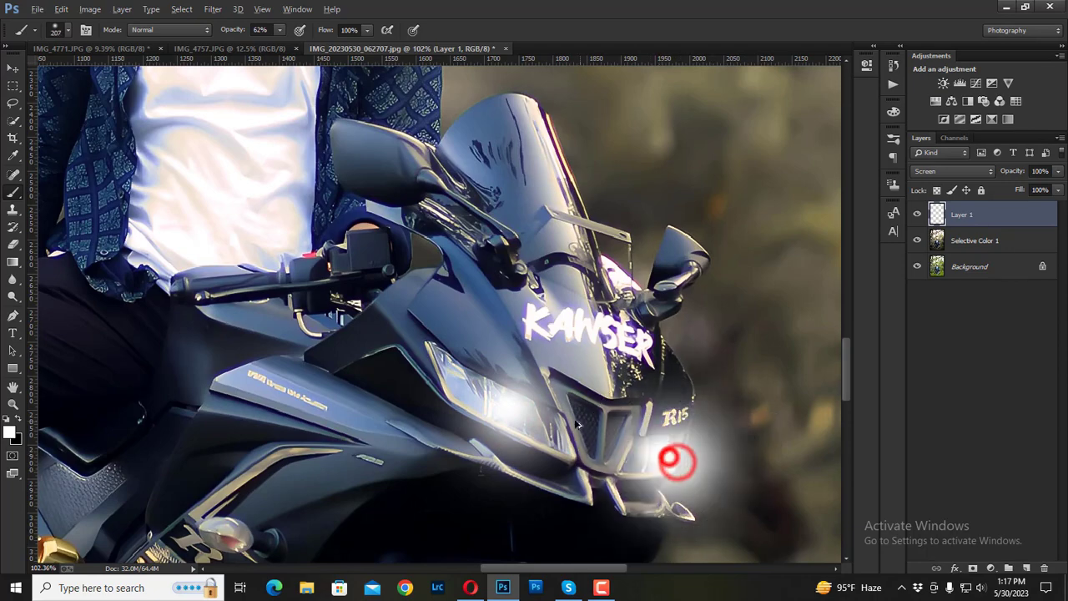
pyautogui.scroll(-2, 674, 448)
pyautogui.scroll(-2, 455, 439)
pyautogui.scroll(2, 548, 465)
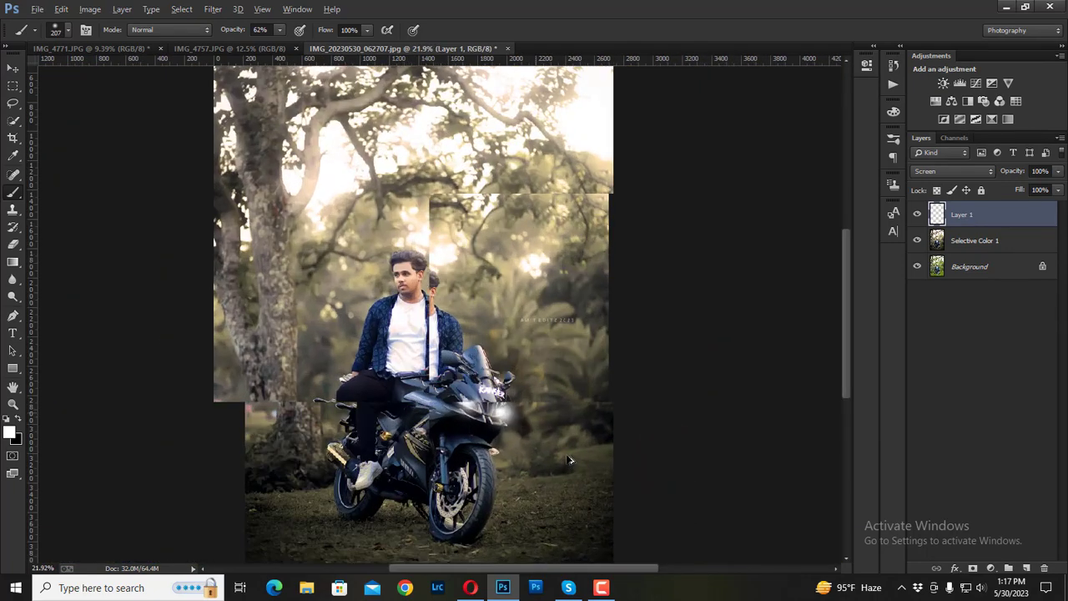
pyautogui.scroll(2, 618, 408)
pyautogui.scroll(1, 682, 349)
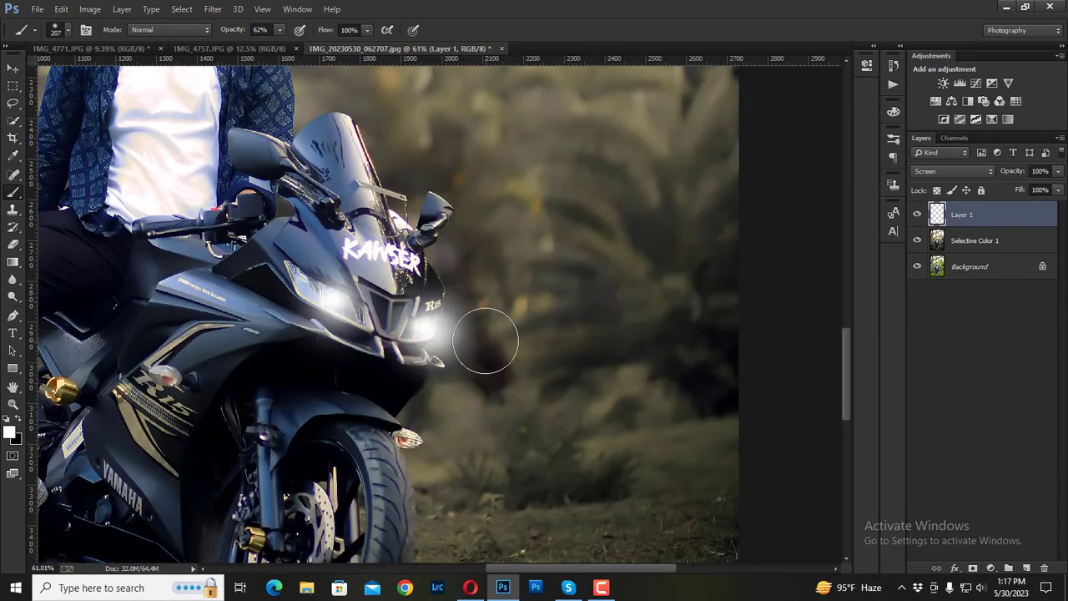
pyautogui.scroll(2, 406, 312)
pyautogui.click(421, 330)
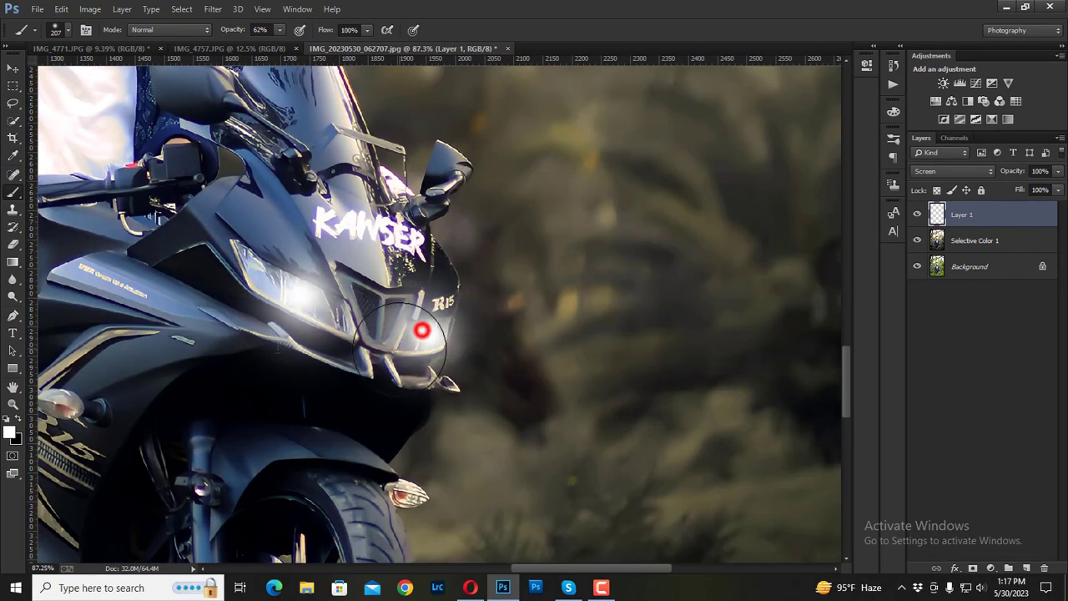
pyautogui.scroll(-2, 429, 326)
pyautogui.scroll(-4, 579, 375)
pyautogui.scroll(-3, 624, 372)
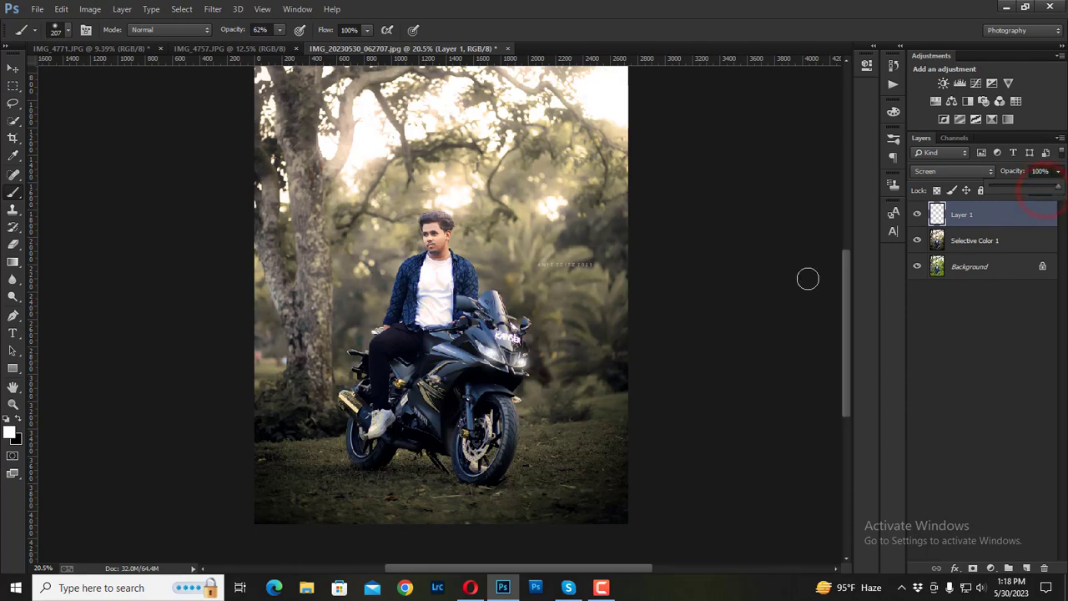
# - At 100% opacity with a ~42 px brush, paint stronger glows on both headlights
pyautogui.click(258, 29)
pyautogui.write('100')
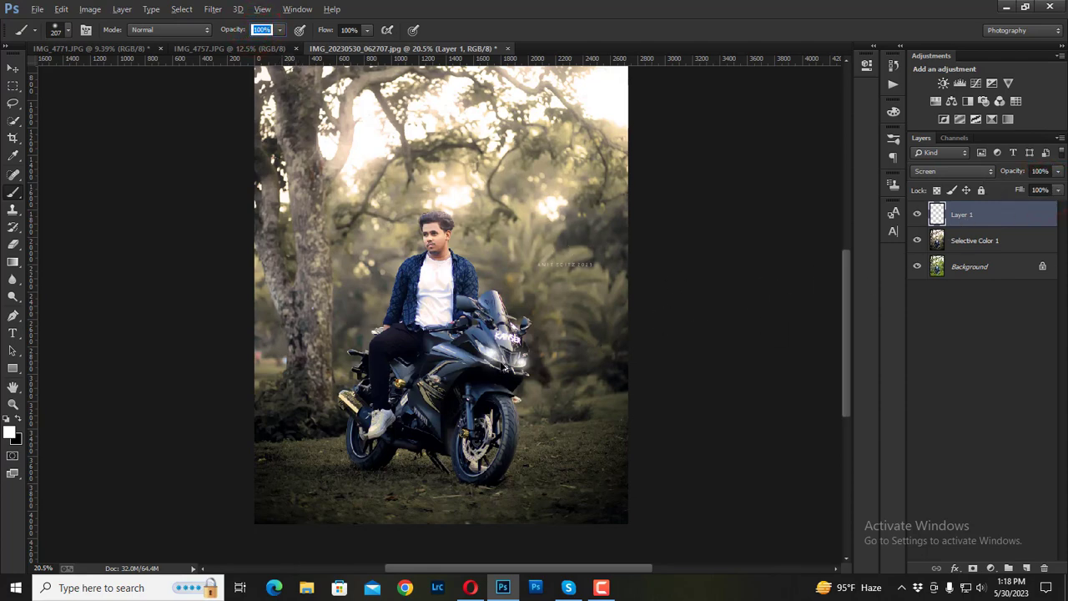
pyautogui.click(13, 68)
pyautogui.click(13, 191)
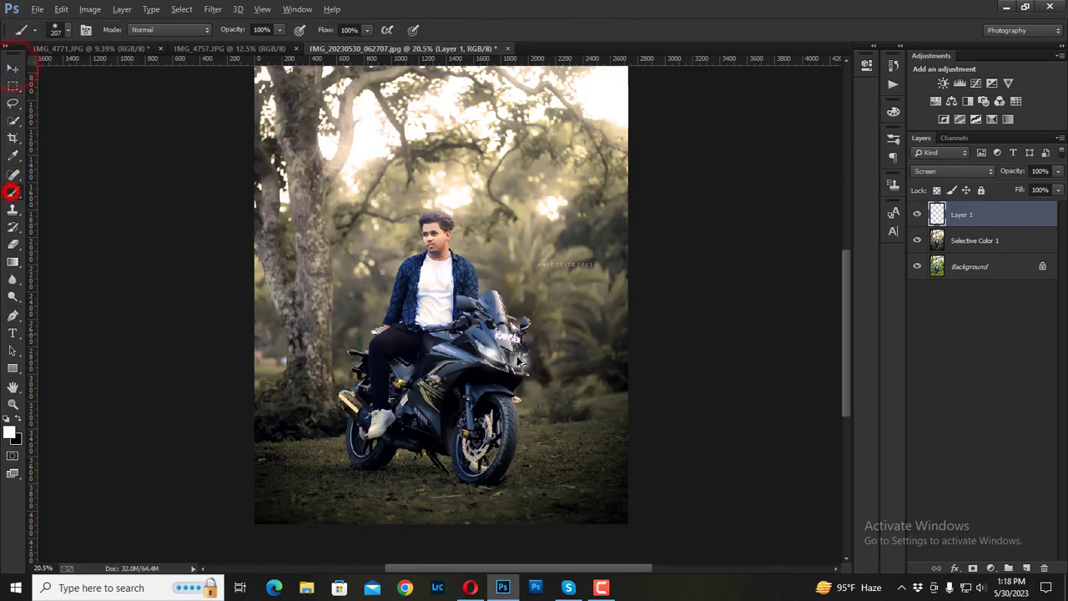
pyautogui.scroll(3, 464, 357)
pyautogui.scroll(3, 465, 357)
pyautogui.moveTo(429, 341); pyautogui.dragTo(392, 342)
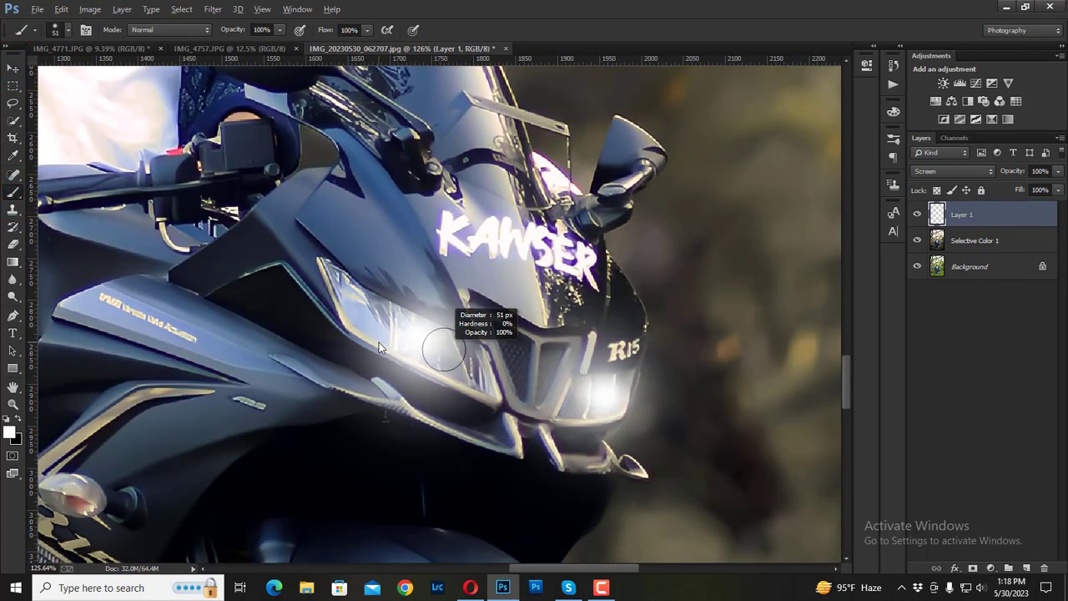
pyautogui.click(428, 342)
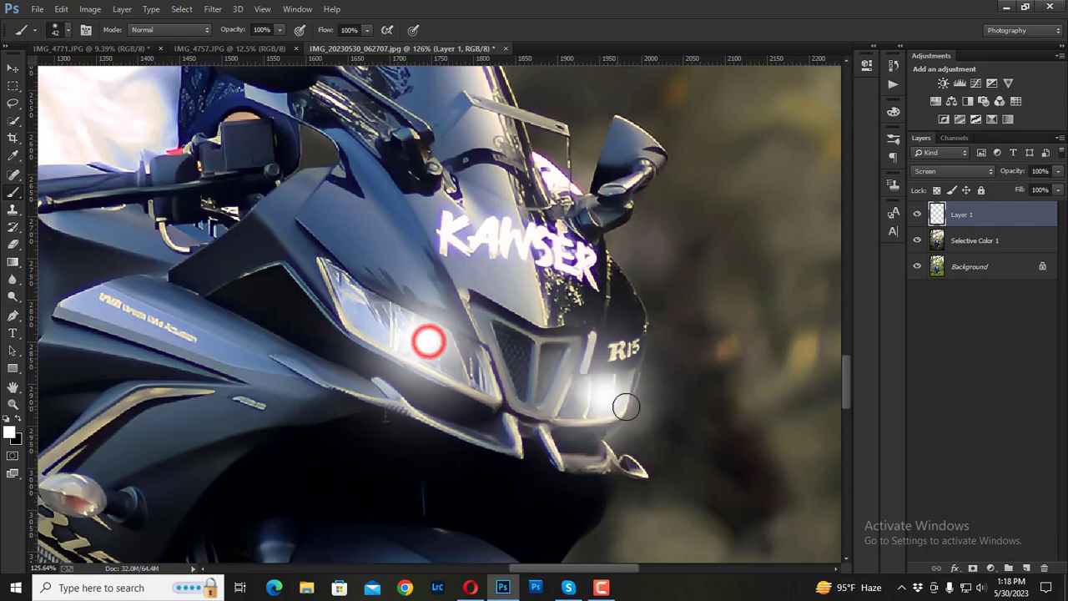
pyautogui.click(600, 394)
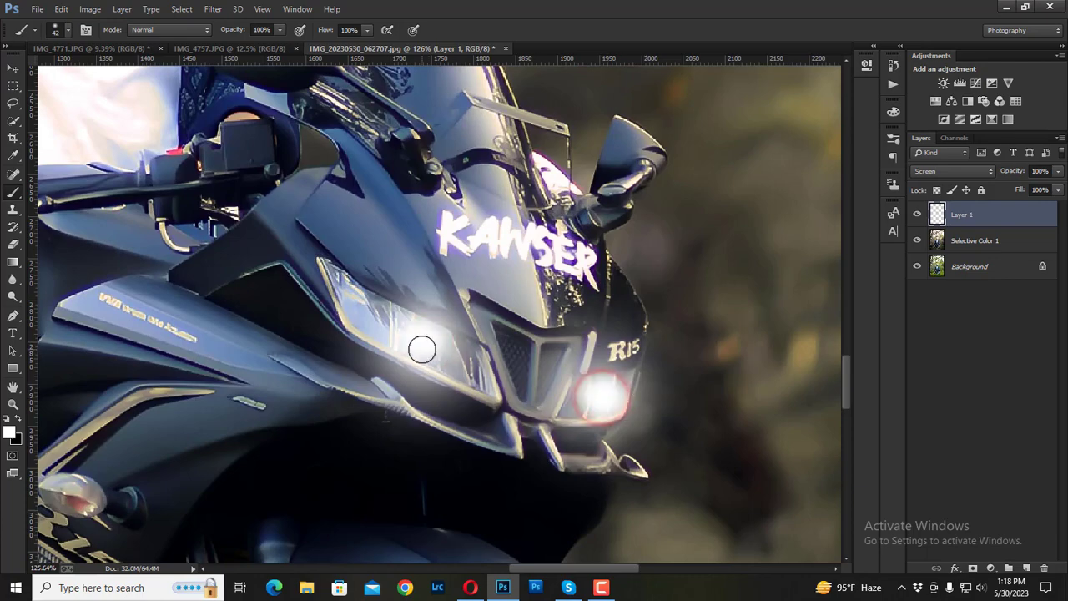
pyautogui.scroll(-5, 433, 355)
pyautogui.hotkey('ctrl', '0')
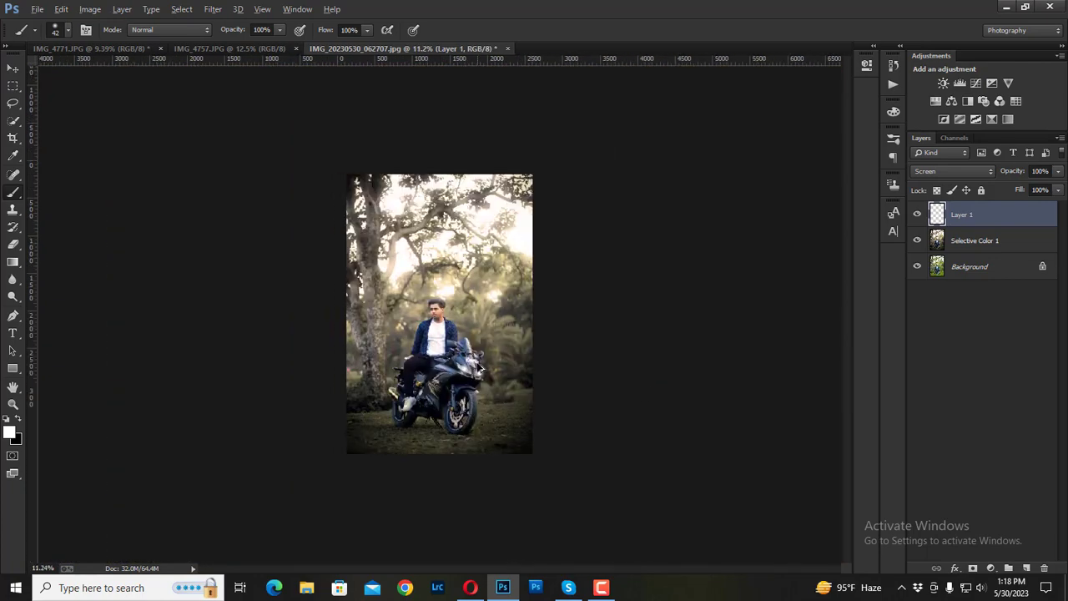
# - Merge Selective Color 1 and the glow layer into a single Layer 1
pyautogui.keyDown('shift'); pyautogui.click(976, 240); pyautogui.keyUp('shift')
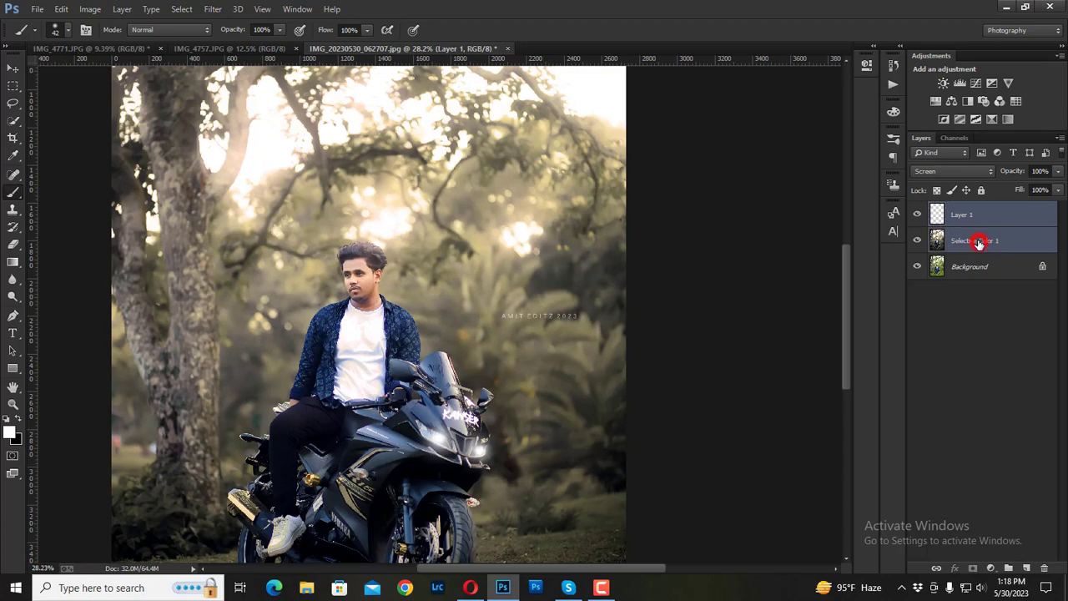
pyautogui.rightClick(978, 240)
pyautogui.click(865, 362)
pyautogui.scroll(-2, 542, 316)
pyautogui.scroll(-1, 542, 316)
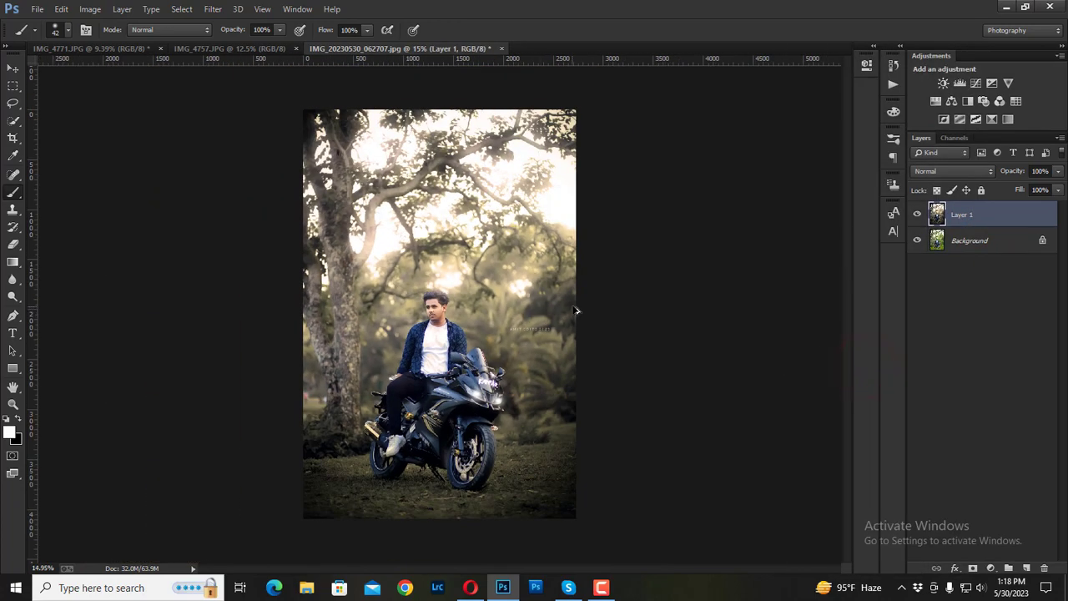
pyautogui.scroll(1, 575, 307)
pyautogui.scroll(4, 651, 289)
# - Burn the man's hair darker using the Burn Tool with a 59 px brush
pyautogui.rightClick(12, 302)
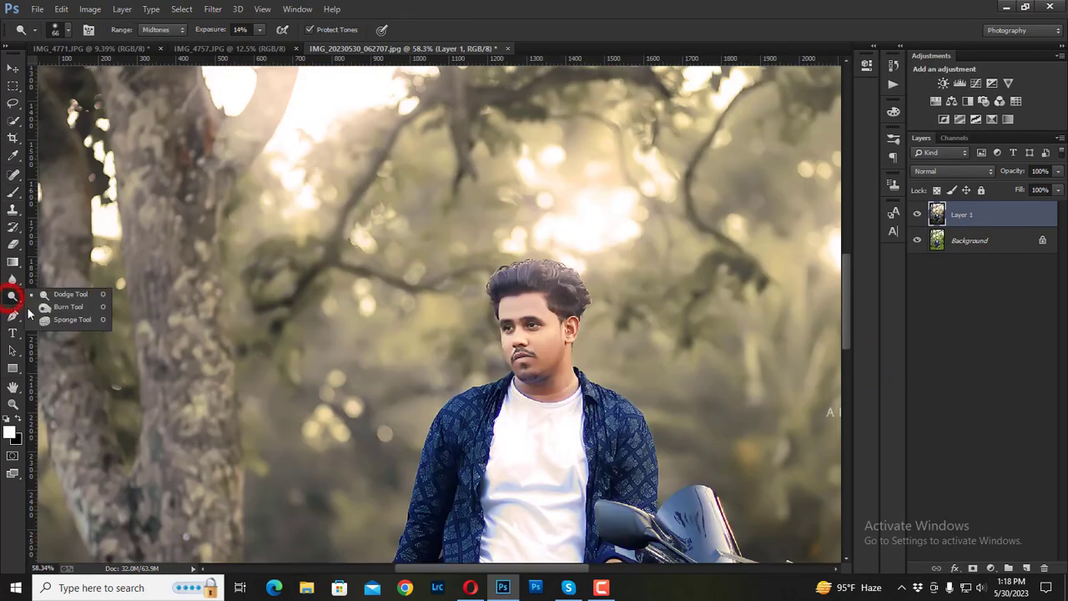
pyautogui.click(63, 304)
pyautogui.scroll(3, 527, 292)
pyautogui.moveTo(527, 292); pyautogui.dragTo(438, 320)
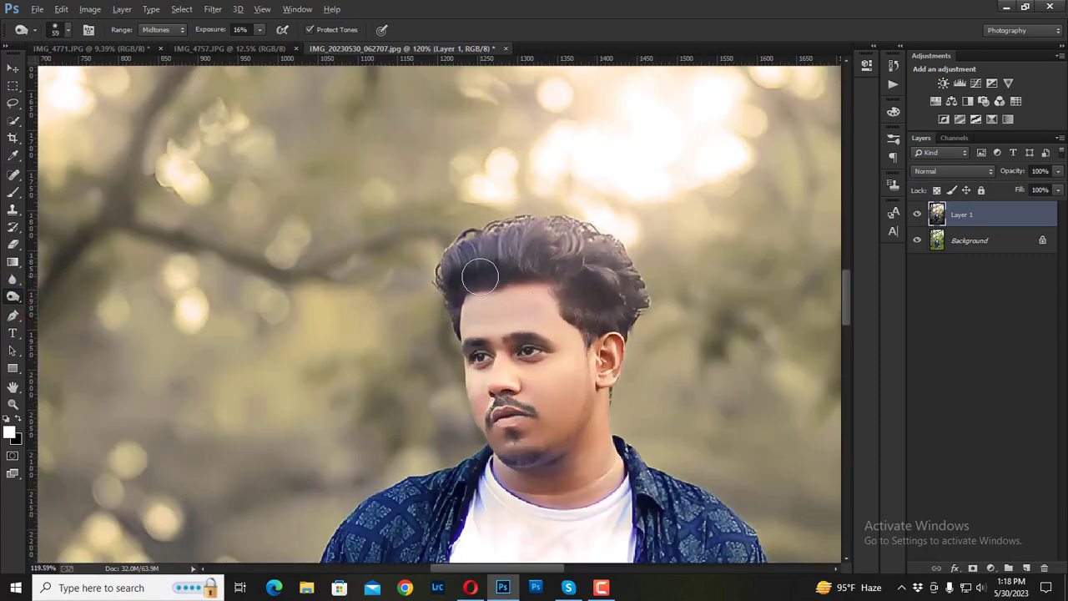
pyautogui.moveTo(474, 249); pyautogui.dragTo(572, 281)
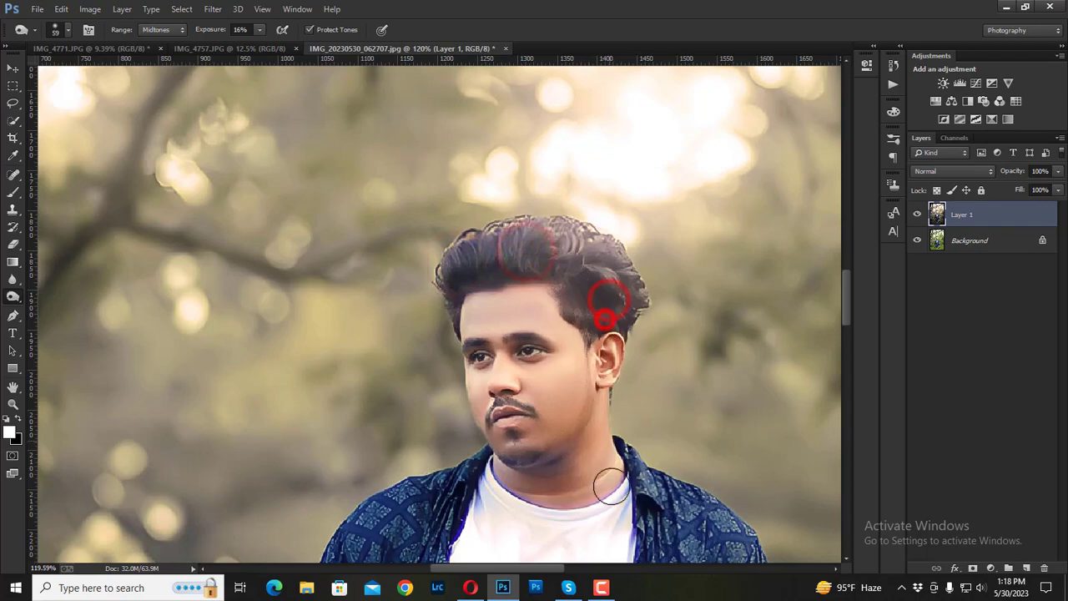
pyautogui.scroll(-4, 608, 468)
pyautogui.scroll(-5, 584, 492)
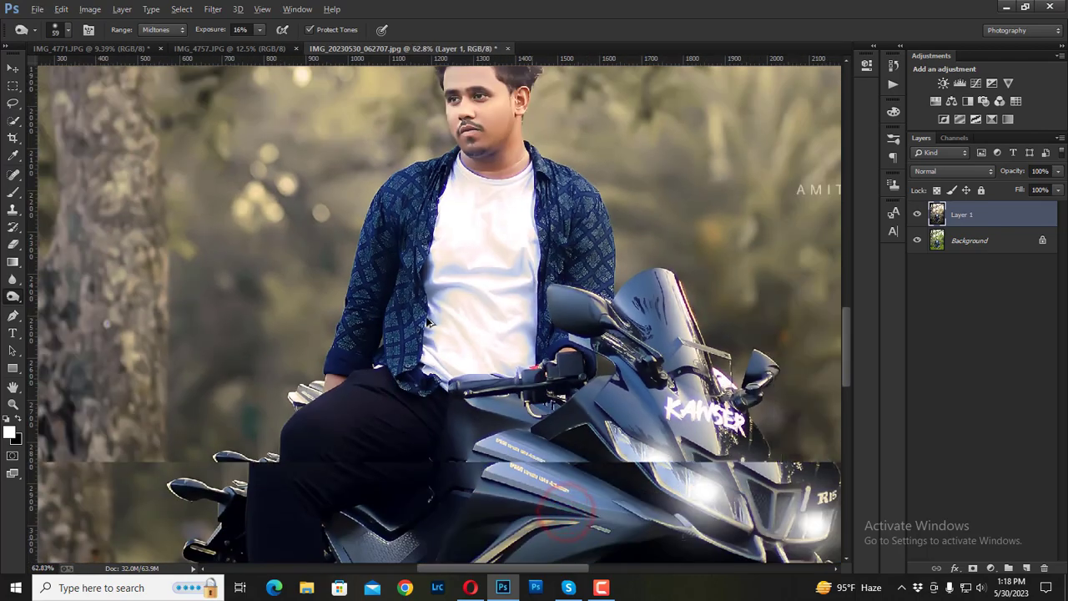
pyautogui.scroll(-4, 427, 322)
pyautogui.hotkey('ctrl', '0')
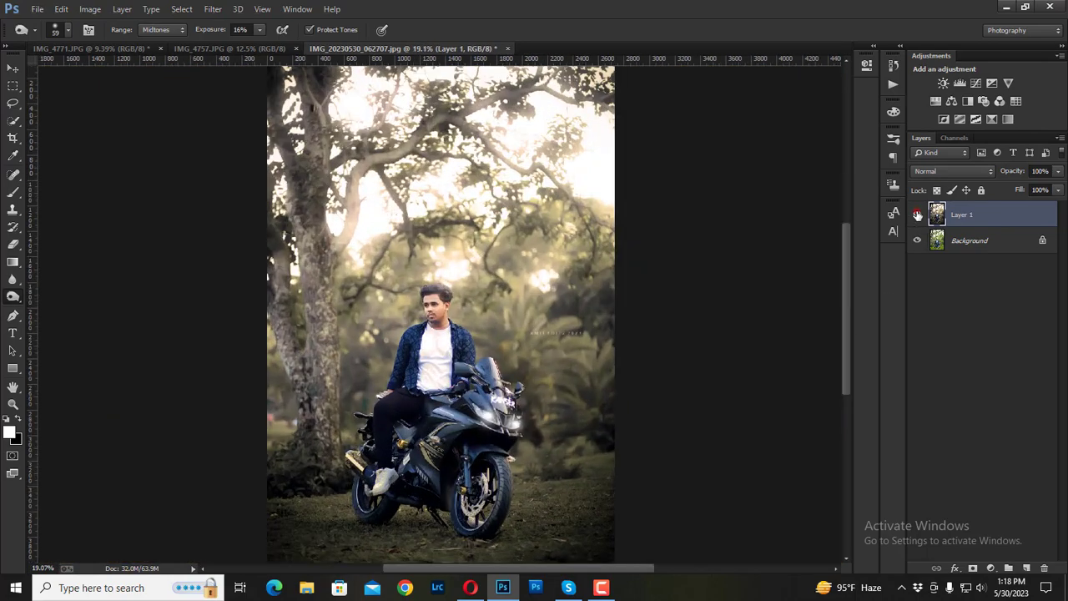
pyautogui.click(917, 214)
pyautogui.click(917, 214)
pyautogui.click(917, 214)
pyautogui.click(917, 214)
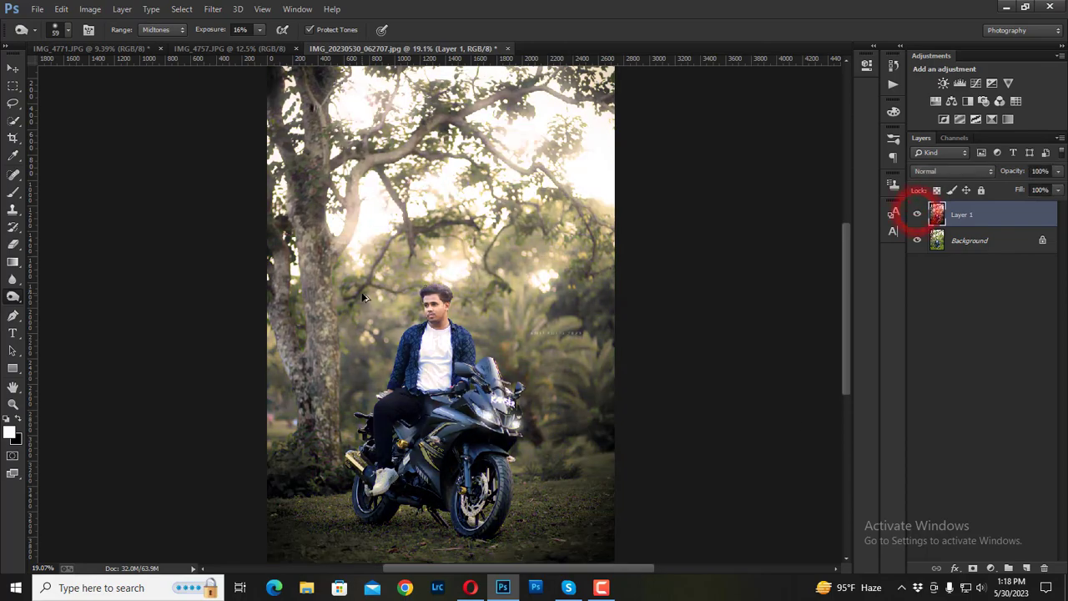